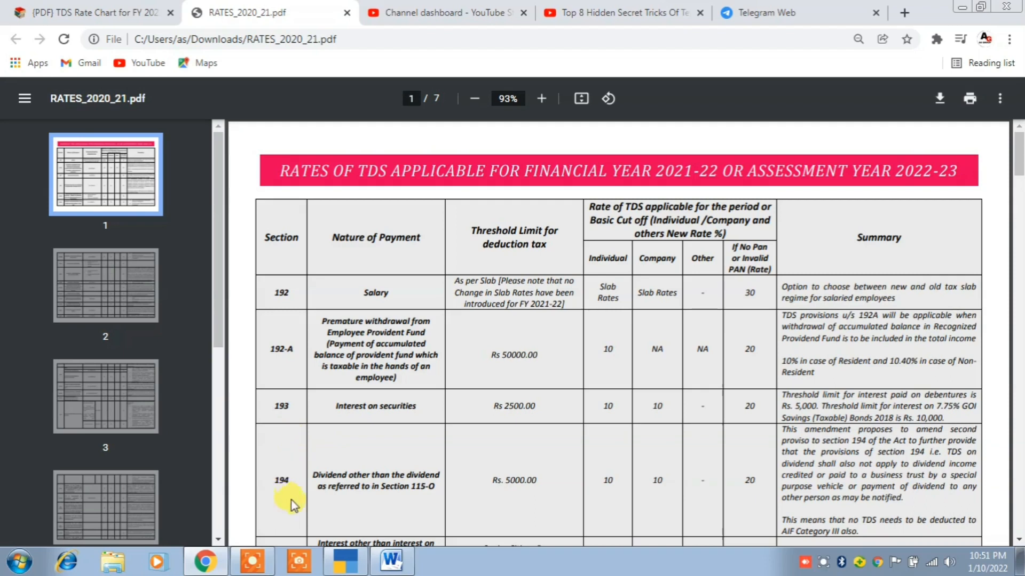
Look through the TDS rate chart PDF, from the first-page sections to the last page and back
scroll(316, 459, "down", 1)
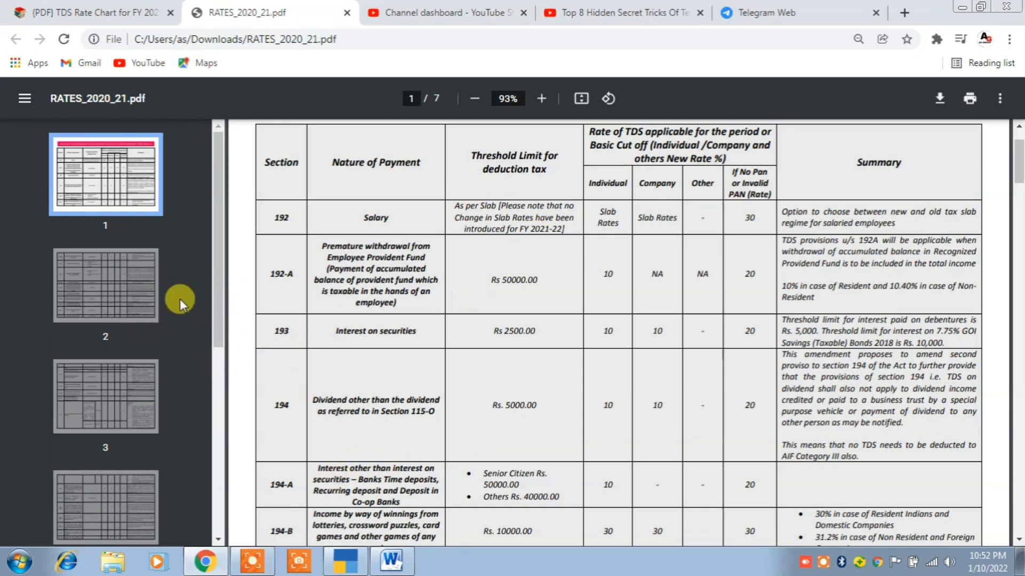
scroll(180, 299, "down", 5)
scroll(177, 321, "up", 5)
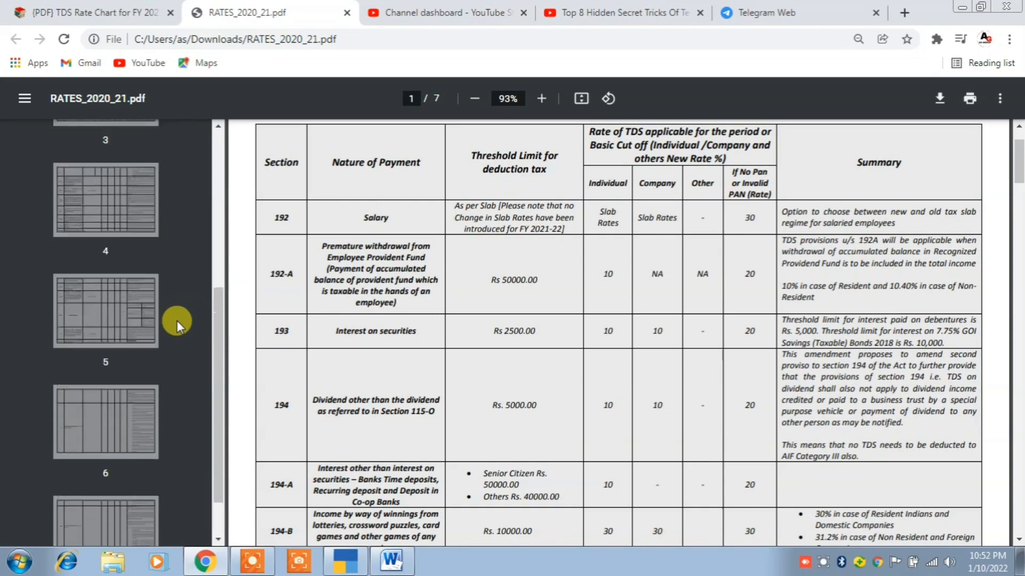
scroll(177, 321, "down", 5)
left_click(99, 466)
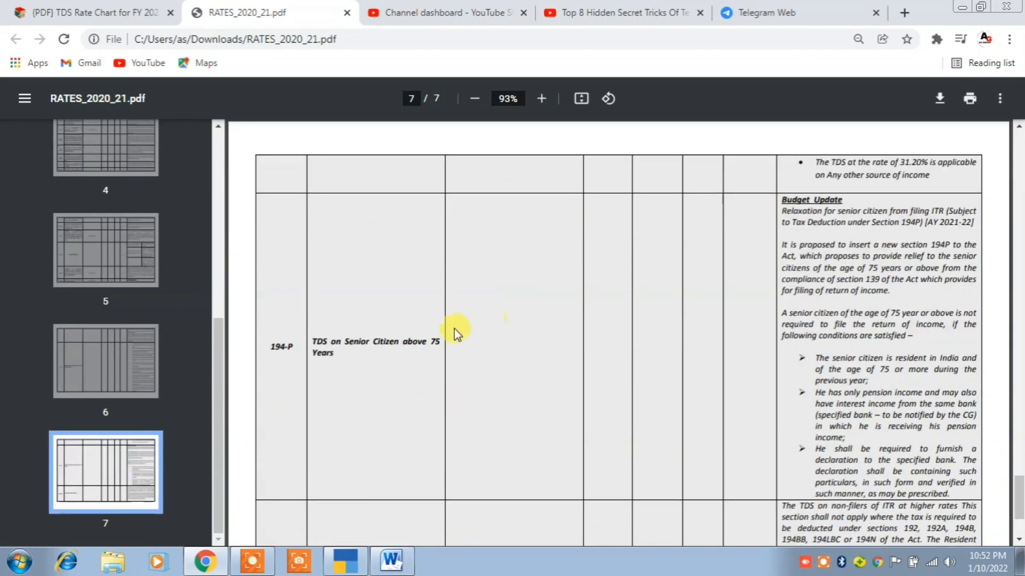
scroll(453, 329, "up", 15)
scroll(450, 328, "up", 20)
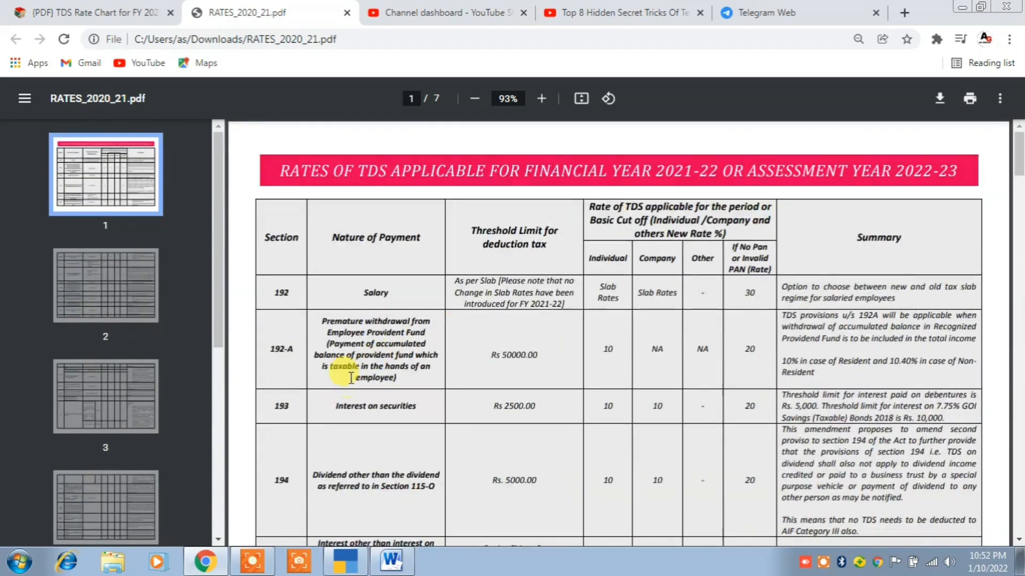
scroll(351, 377, "down", 1)
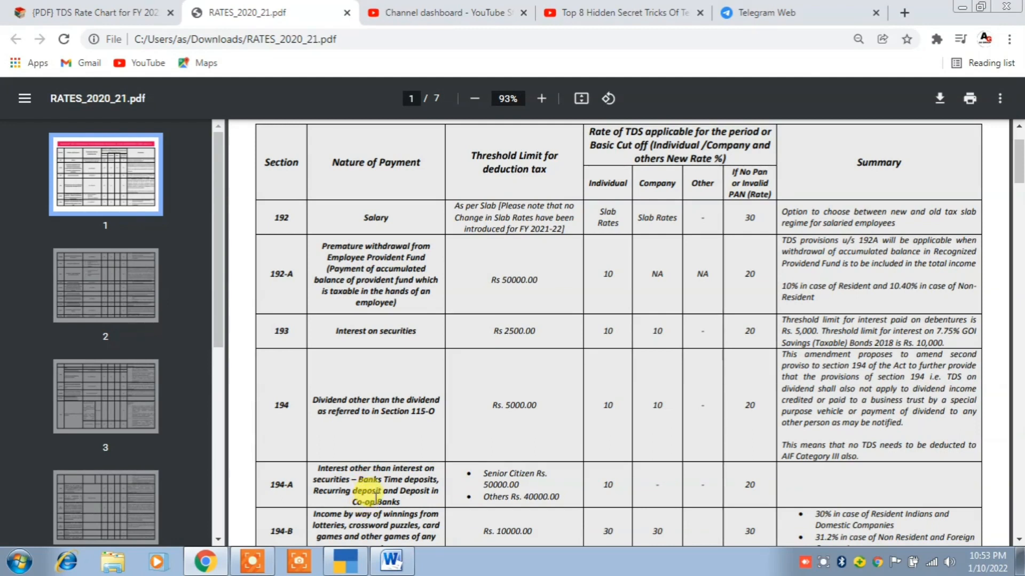
Switch to TallyPrime and start creating a new company from the list of companies
left_click(348, 563)
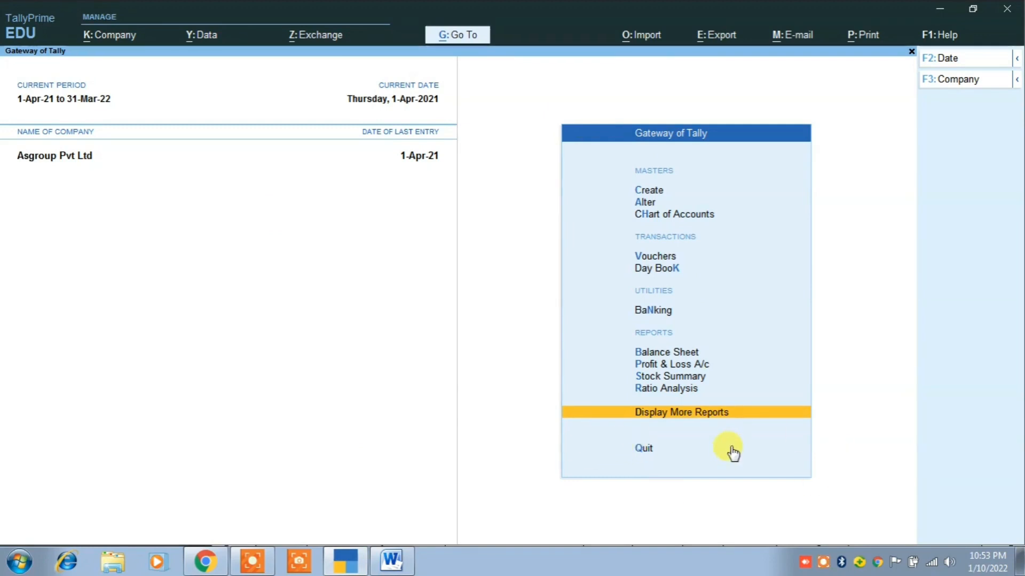
key("alt")
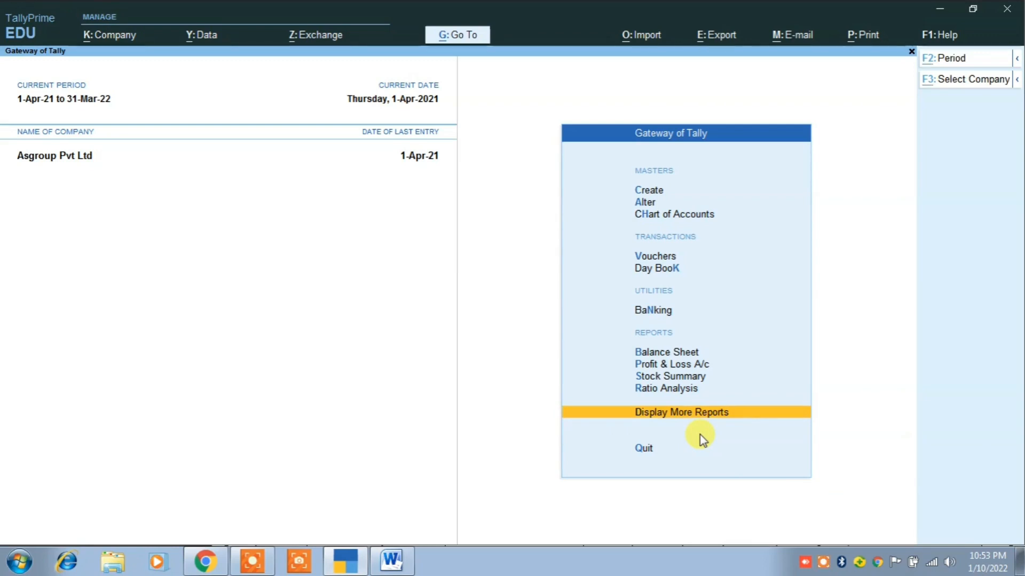
key("alt+F3")
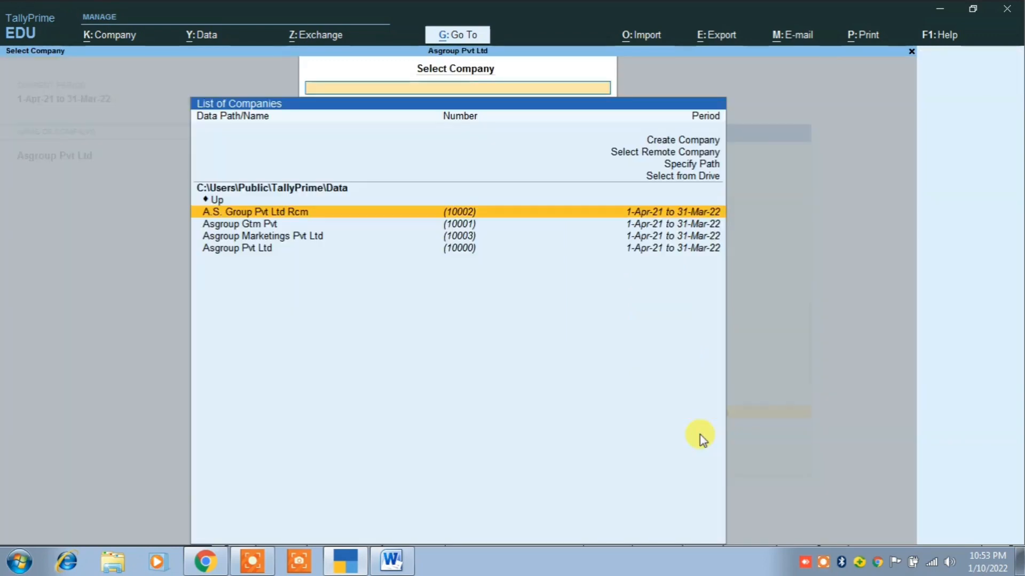
key("Up")
key("Up")
key("Up")
key("Up")
key("Up")
key("Up")
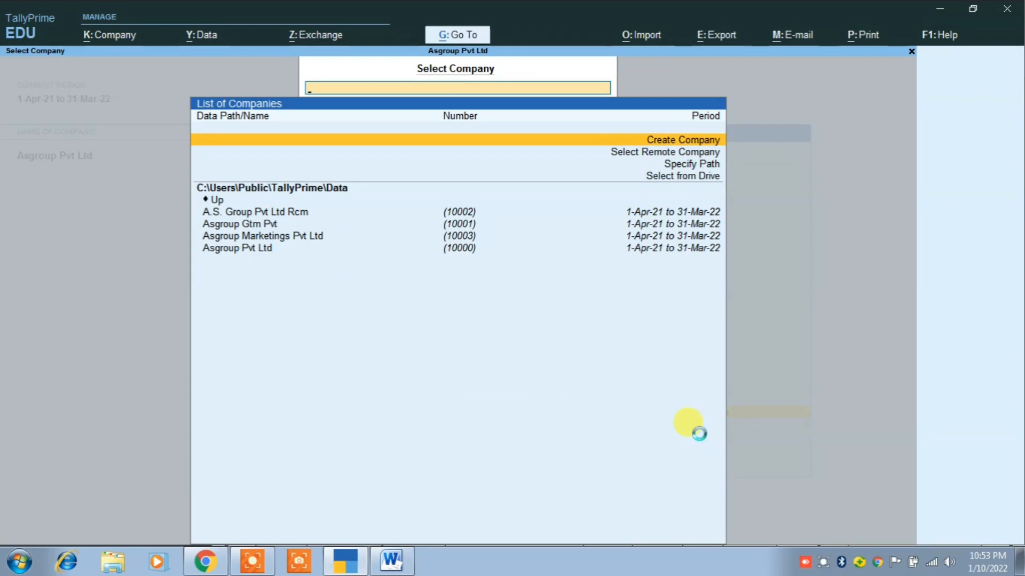
key("Return")
Name the company Asagroup Tds Pvt Ltd and keep the same mailing name
type("Asagroup Tds")
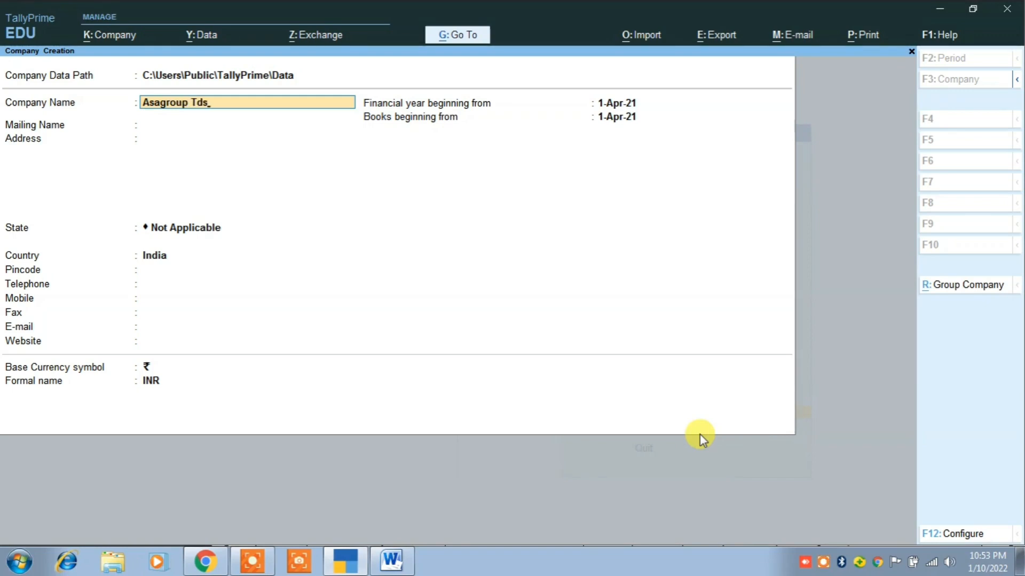
type(" Pvt Ltd")
key("Return")
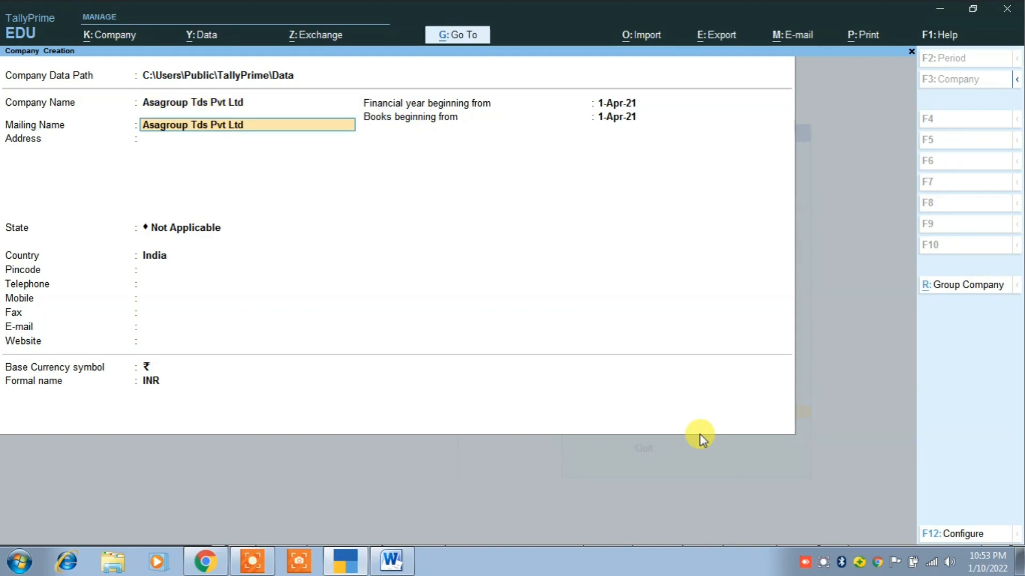
key("Return")
Enter the company's address, choose Uttar Pradesh as the state and fill in the pincode
type("Gha")
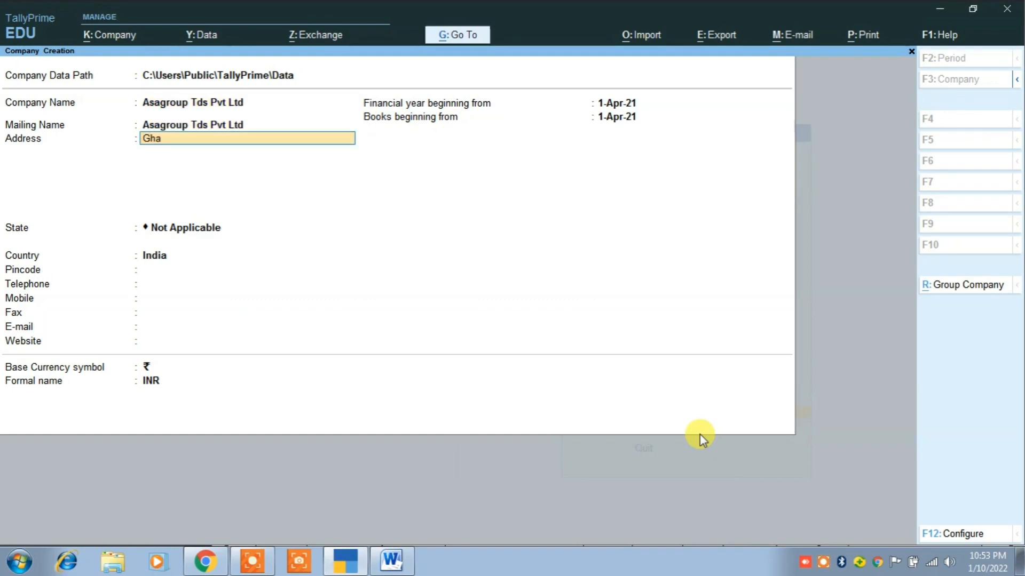
type("tampur Kanpur Nagar")
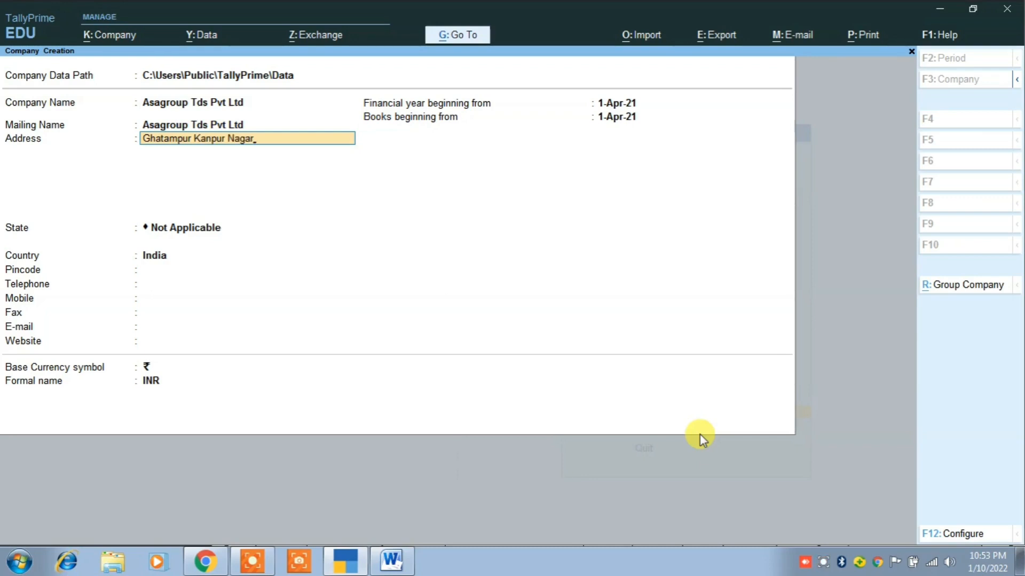
key("Return")
key("Return")
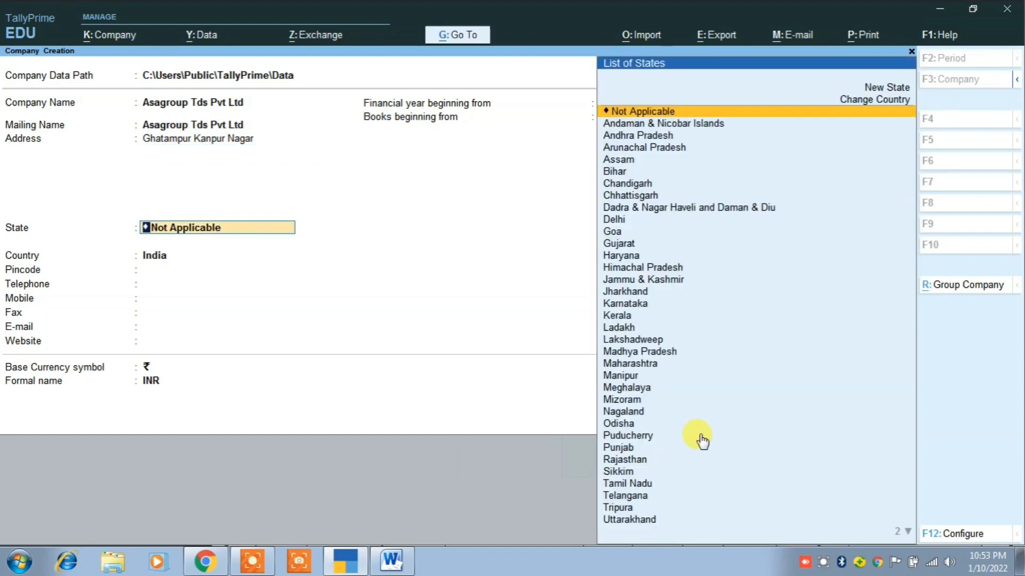
type("U")
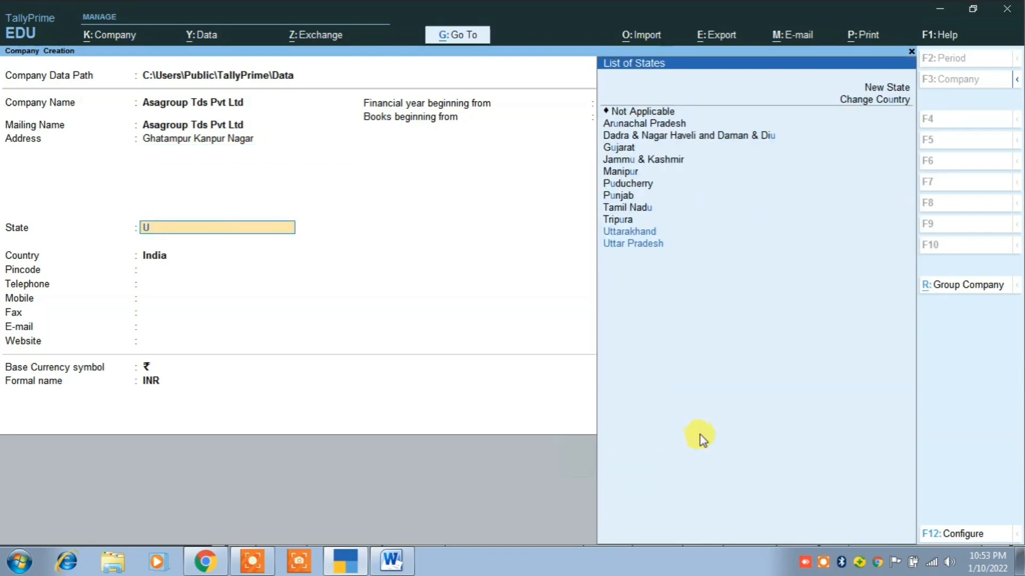
key("Down")
key("Down")
key("Return")
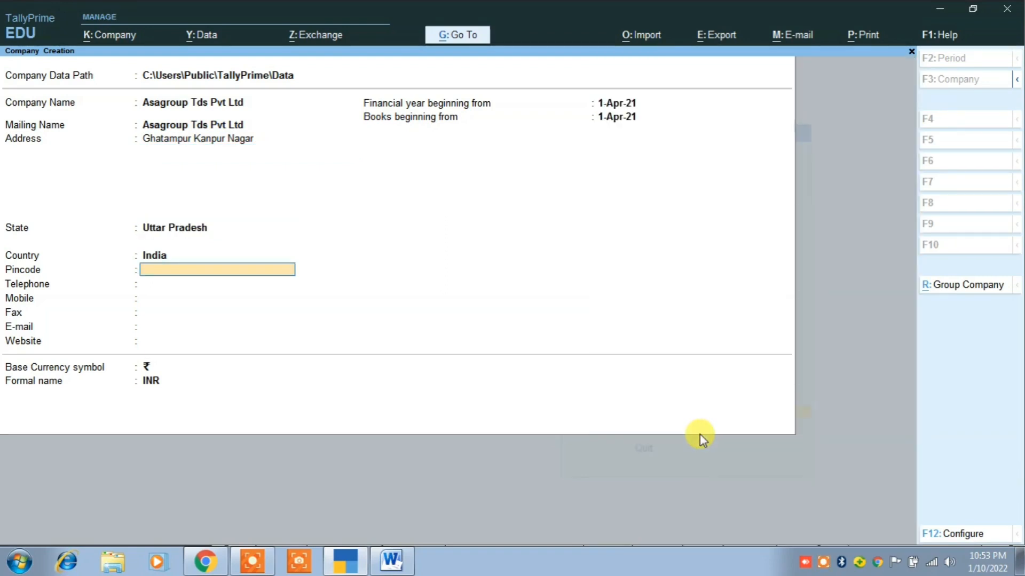
type("209206")
key("Return")
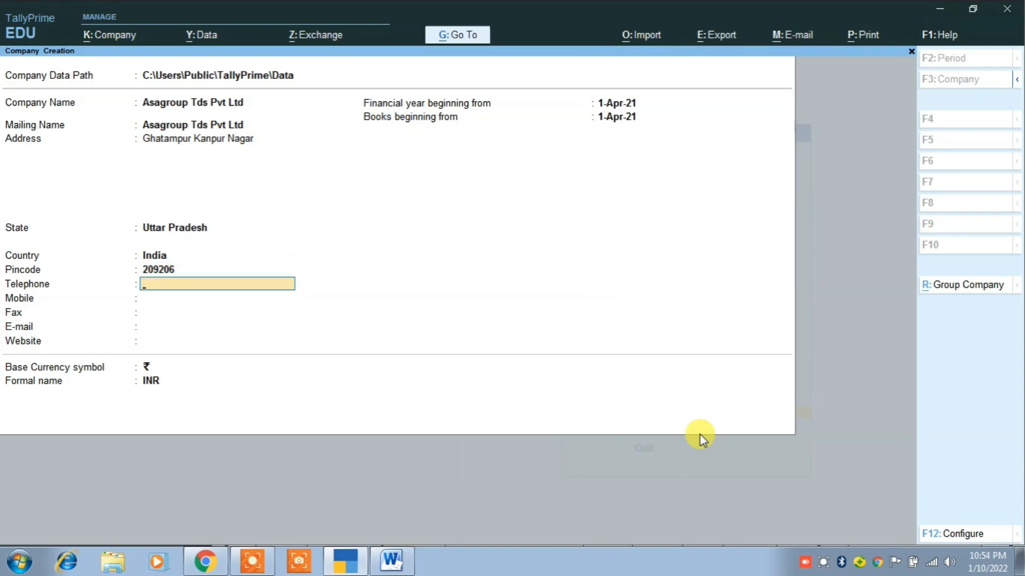
Leave the contact fields blank, keep INR as the base currency and save the new company
key("Return")
key("Return")
key("Return")
key("Return")
key("Return")
key("Return")
key("Return")
key("Return")
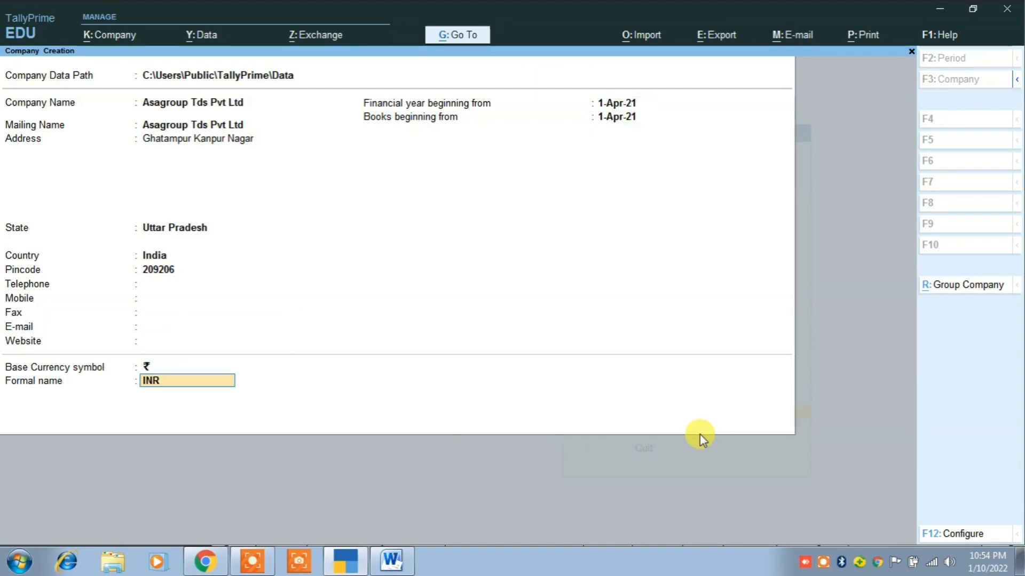
key("Return")
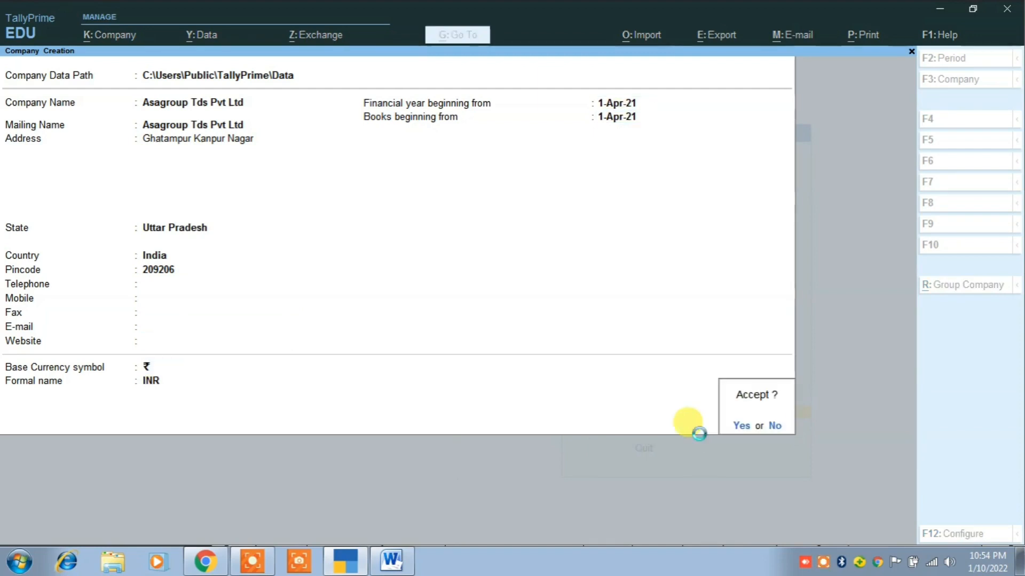
key("Return")
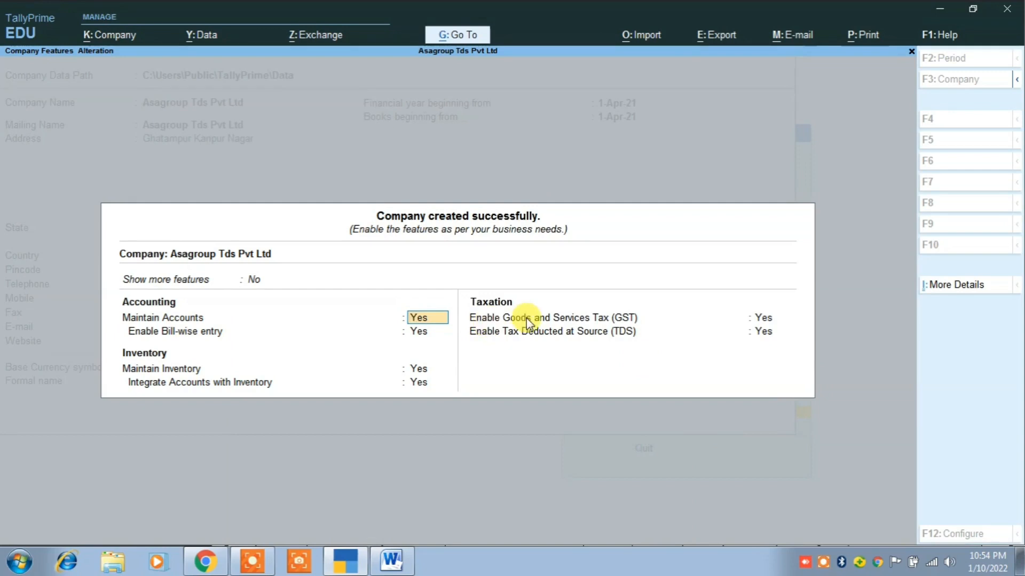
Enable GST for the company, keeping Uttar Pradesh, Regular registration, 1-Apr-21 applicability and Monthly GSTR1, with GSTIN blank
left_click(765, 319)
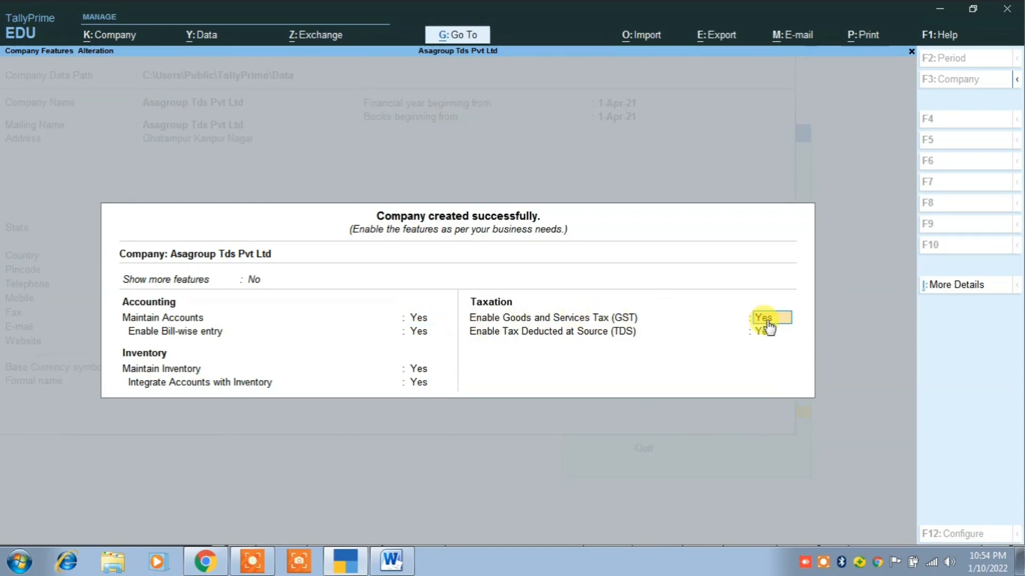
key("Return")
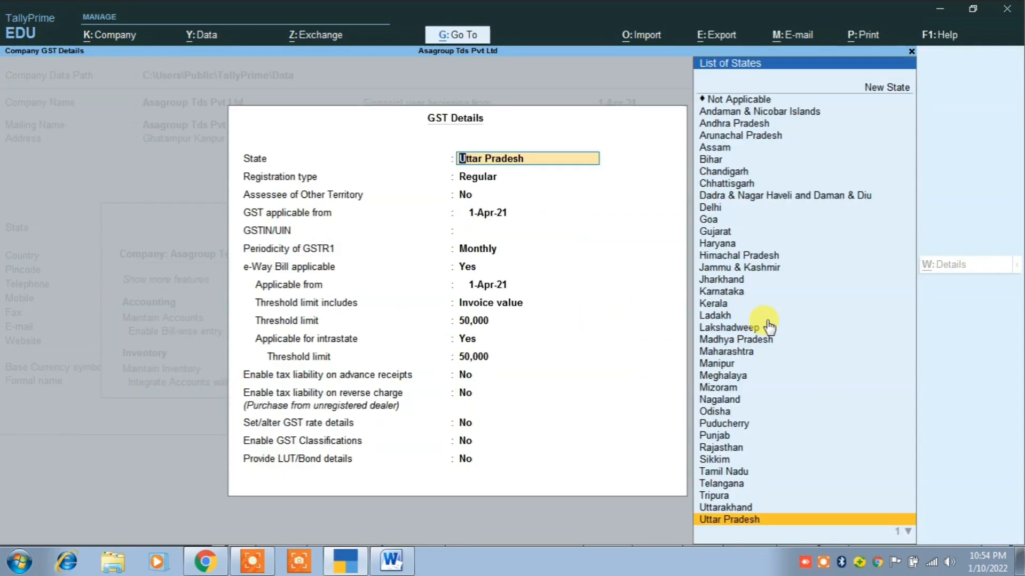
key("Return")
key("Return")
key("Return")
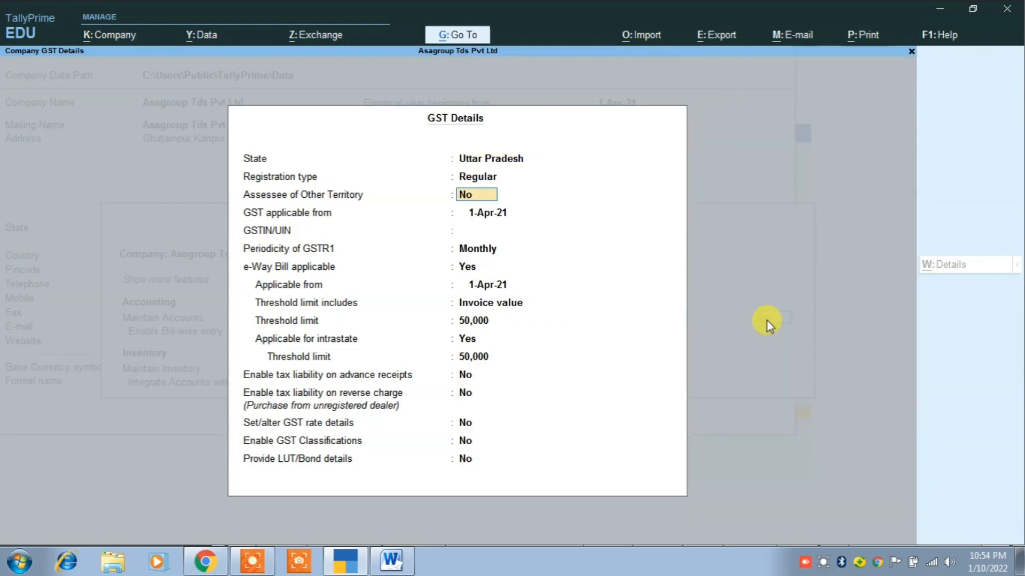
key("Return")
key("Return")
key("Return")
key("Return")
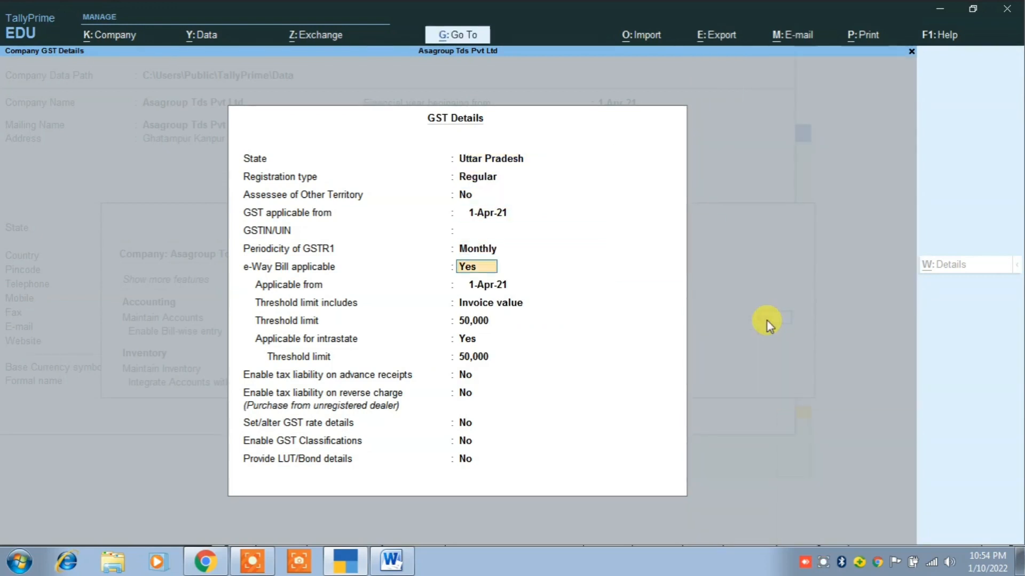
Set the e-Way Bill threshold limit to include Taxable goods value, then accept the remaining GST details at their defaults
key("Return")
key("Down")
key("Down")
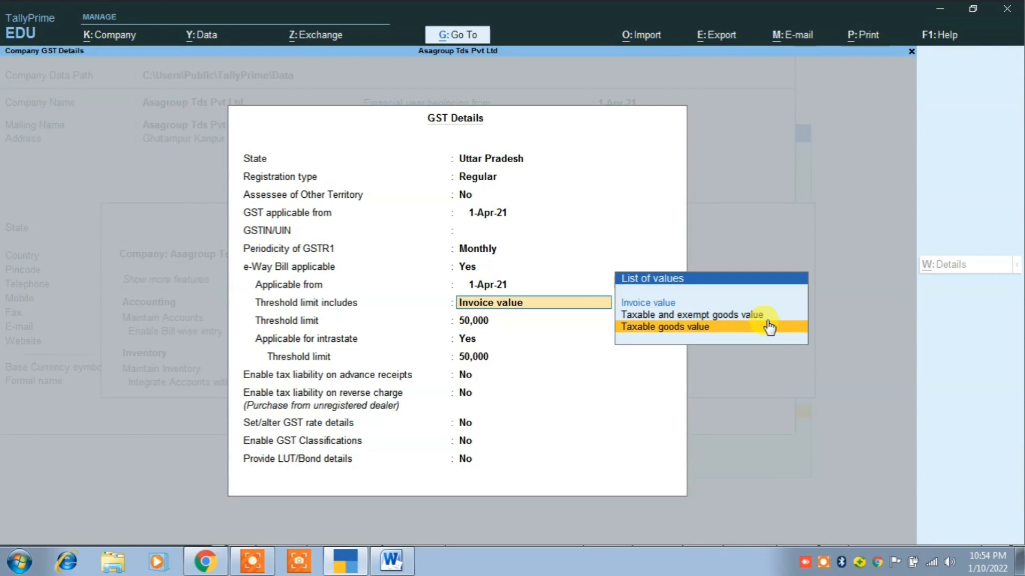
key("Return")
key("Return")
key("Return")
key("Return")
key("Return")
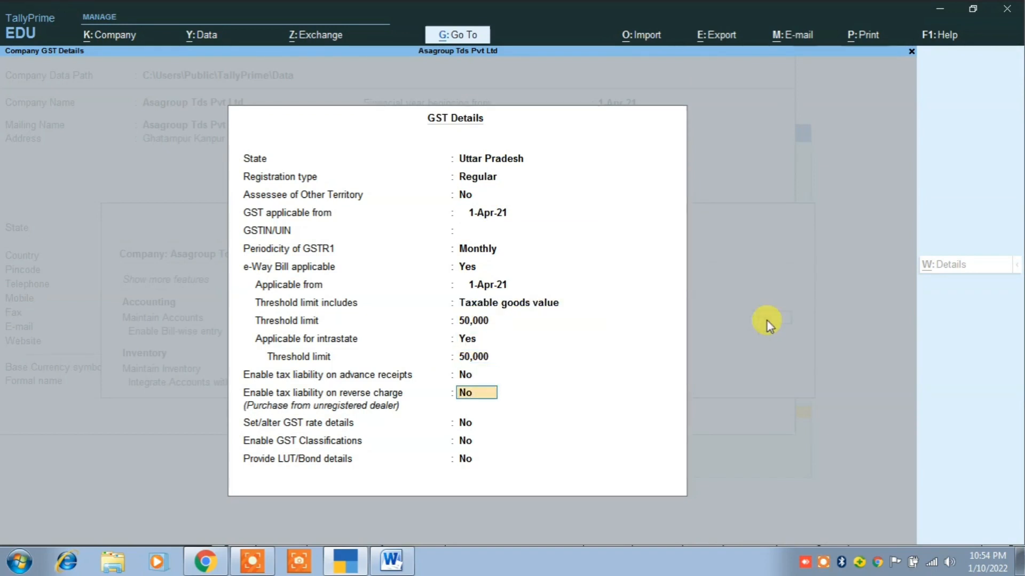
key("Return")
key("Return")
key("Return")
key("Return")
key("Return")
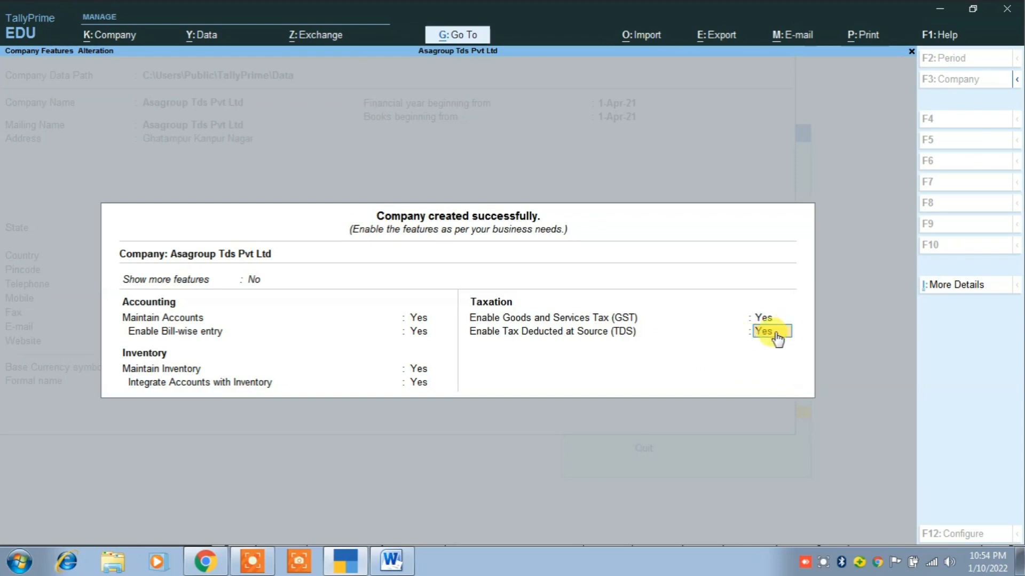
Enable TDS, enter the TAN registration number and set the deductor type to Individual/HUF, leaving the account number and branch blank
key("Return")
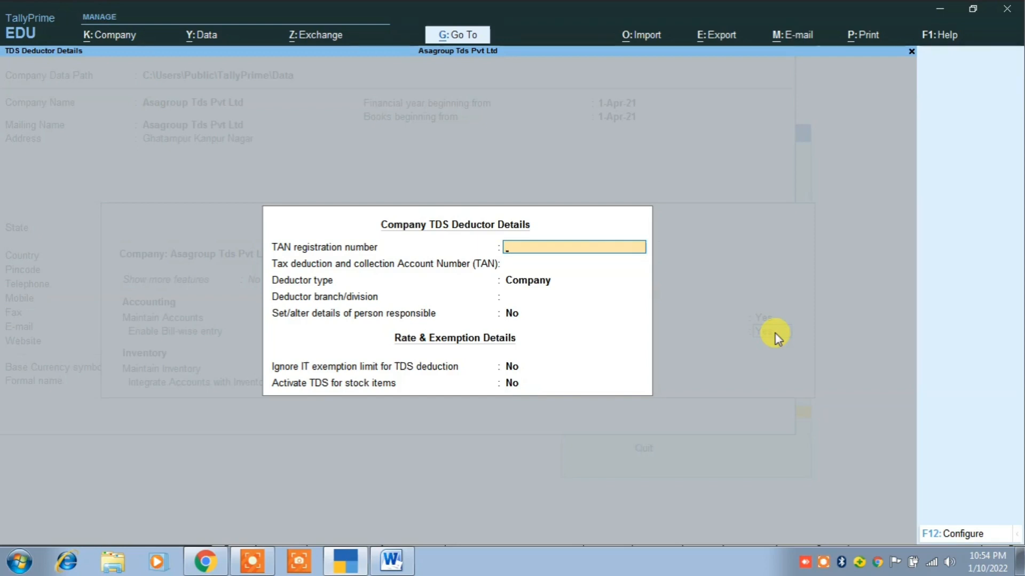
type("QWERTYUIOP")
key("Return")
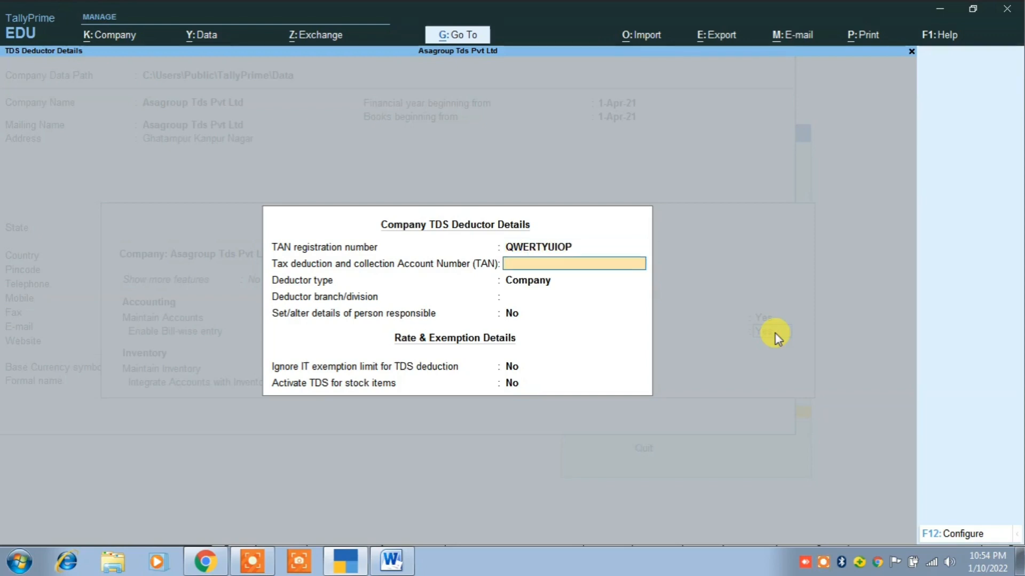
key("Return")
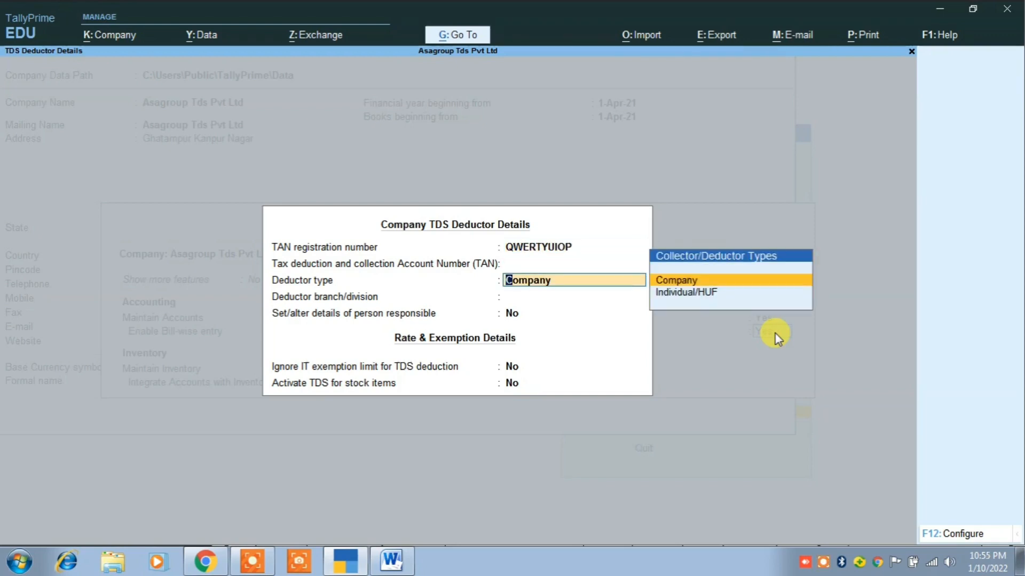
key("Down")
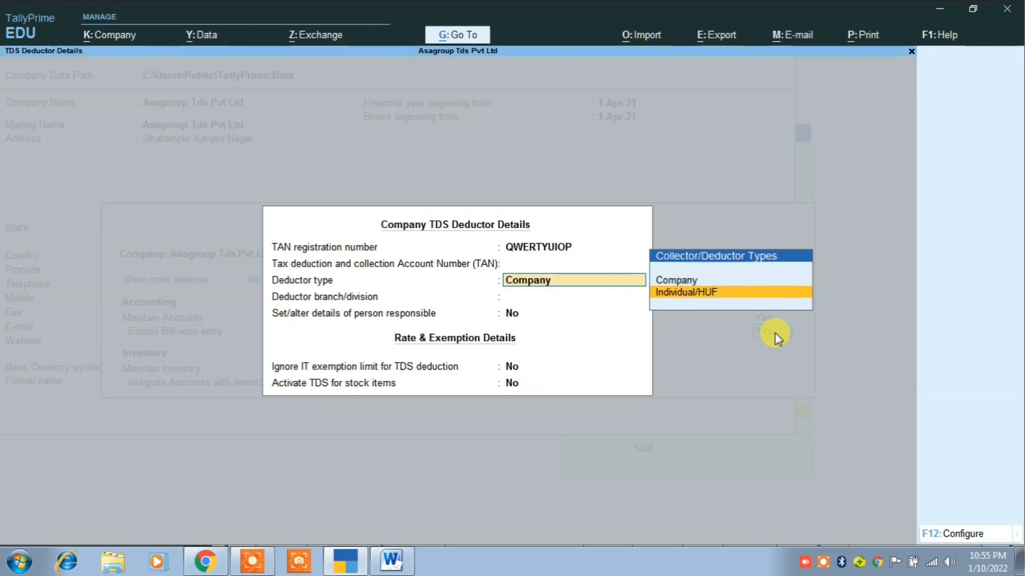
key("Return")
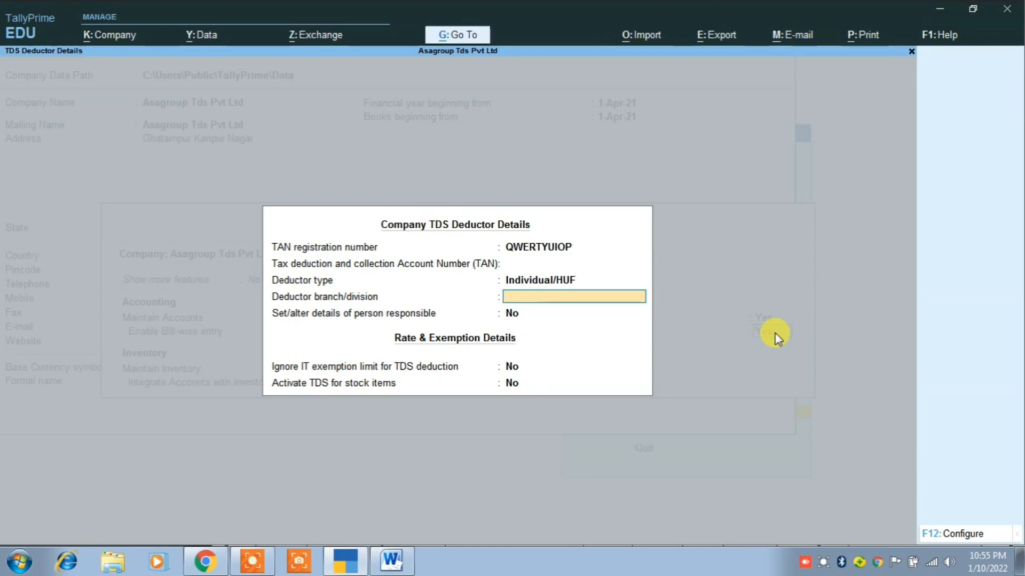
key("Return")
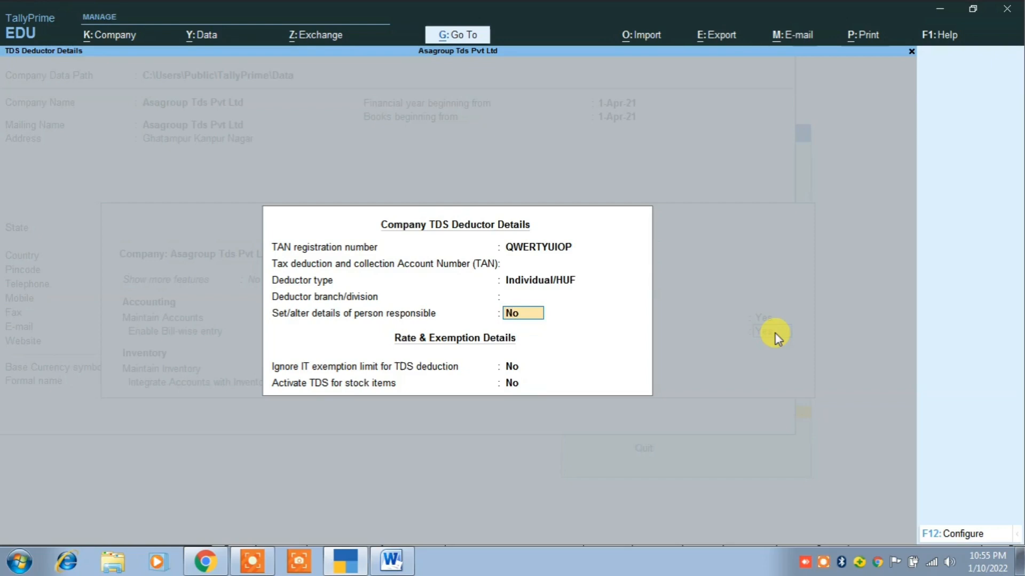
Enable the person-responsible details for TDS and accept them with the prefilled address, state and pincode, leaving the remaining fields blank
type("y")
key("Return")
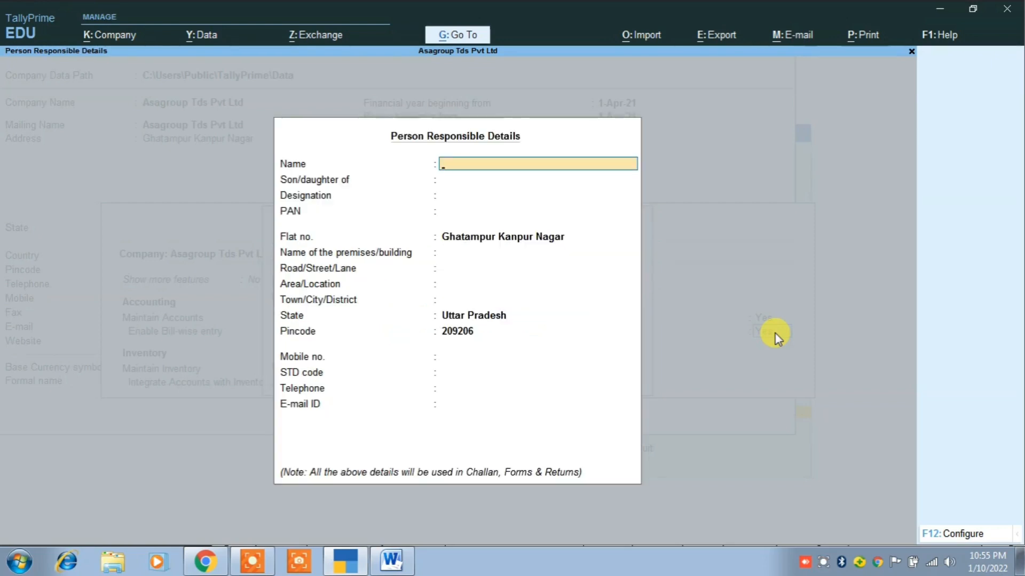
key("Return")
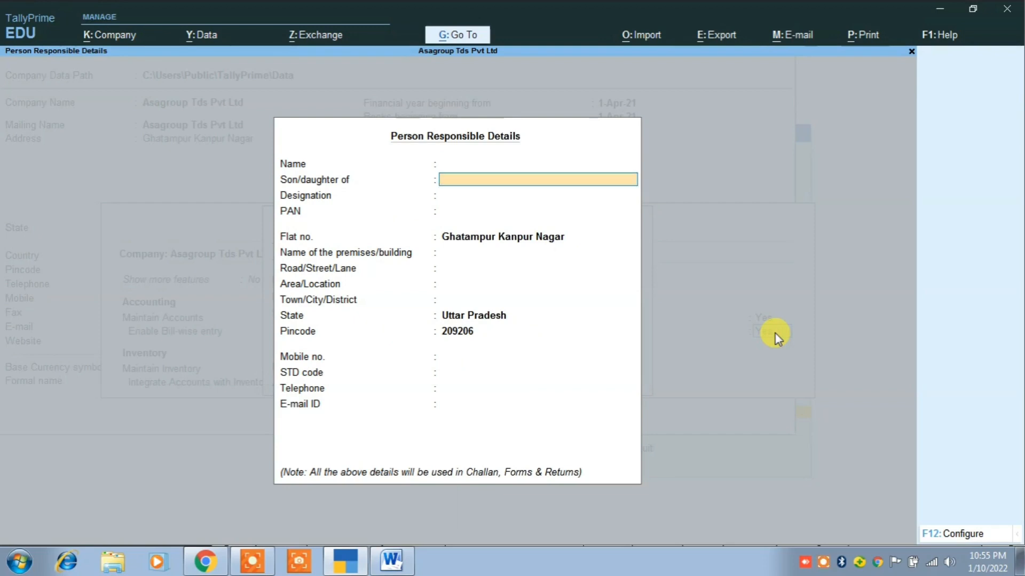
key("Return")
key("Return")
key("Return")
key("Return")
key("Return")
key("Return")
key("Return")
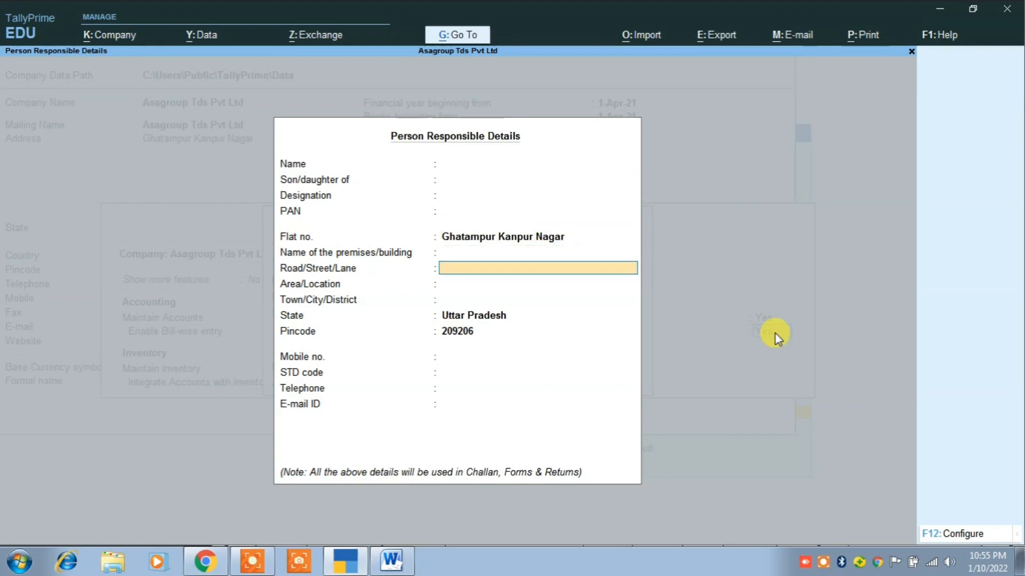
key("Return")
key("Return")
key("Return")
key("Return")
key("Return")
key("Return")
key("Return")
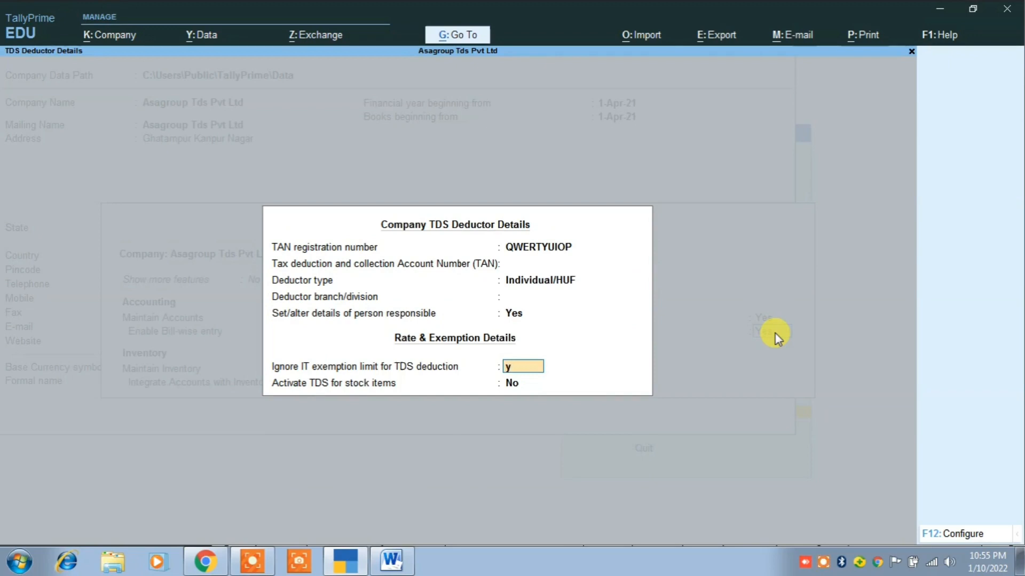
Set both ignoring the IT exemption limit and activating TDS for stock items to Yes, and accept the company features
key("Return")
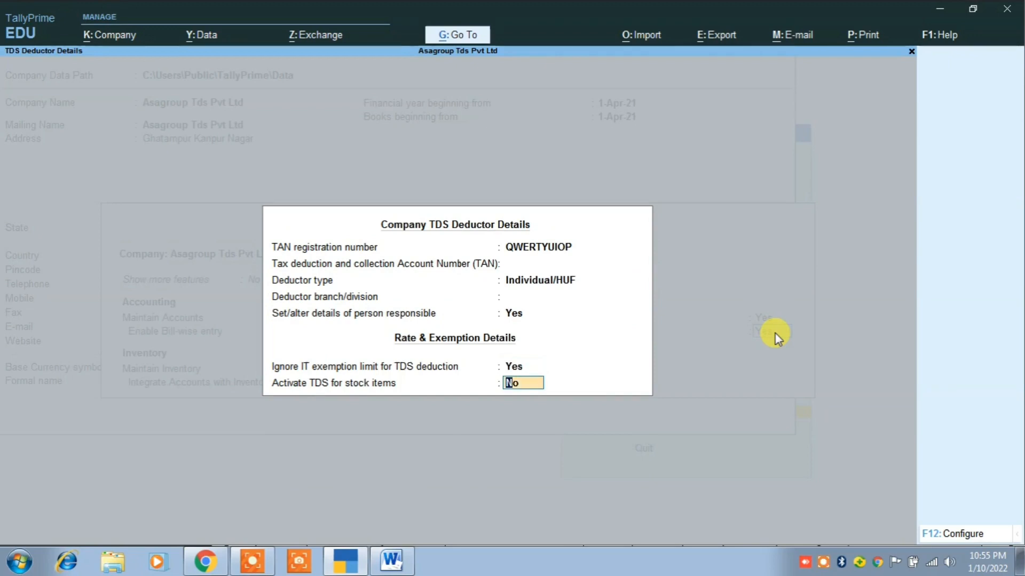
type("y")
key("Return")
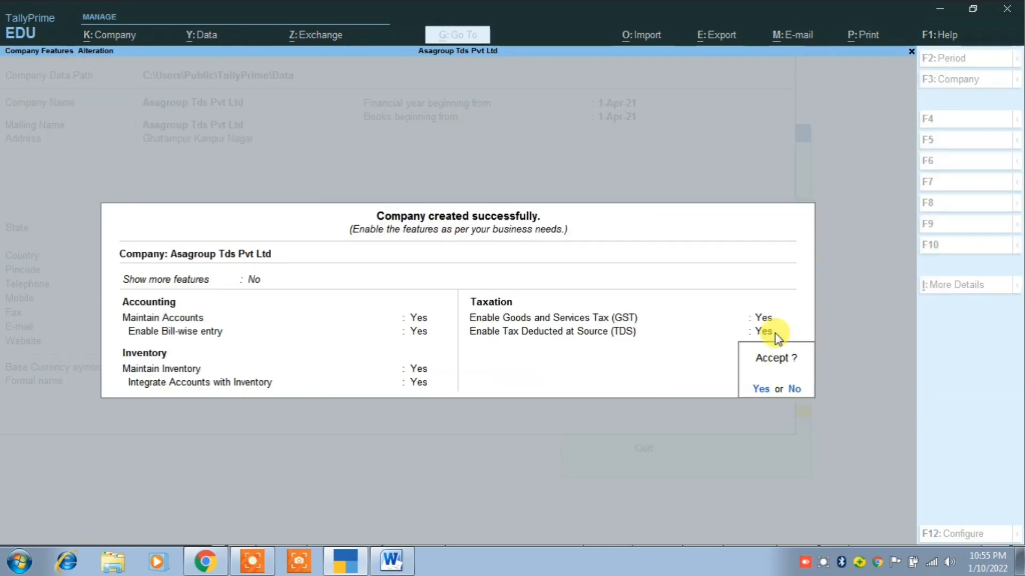
key("Return")
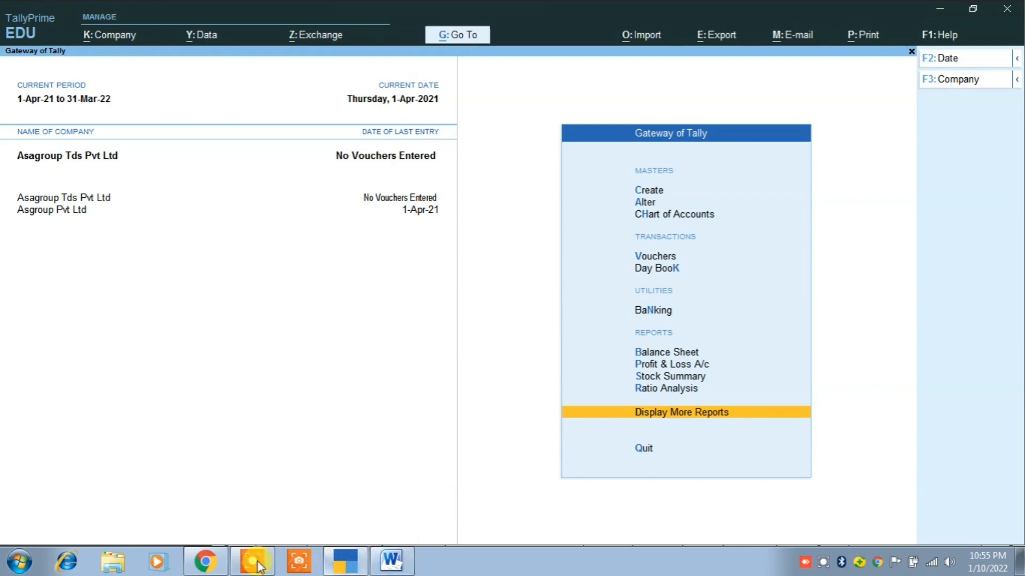
Start a new ledger in TallyPrime named Intrest Paid, leaving its alias blank
left_click(205, 561)
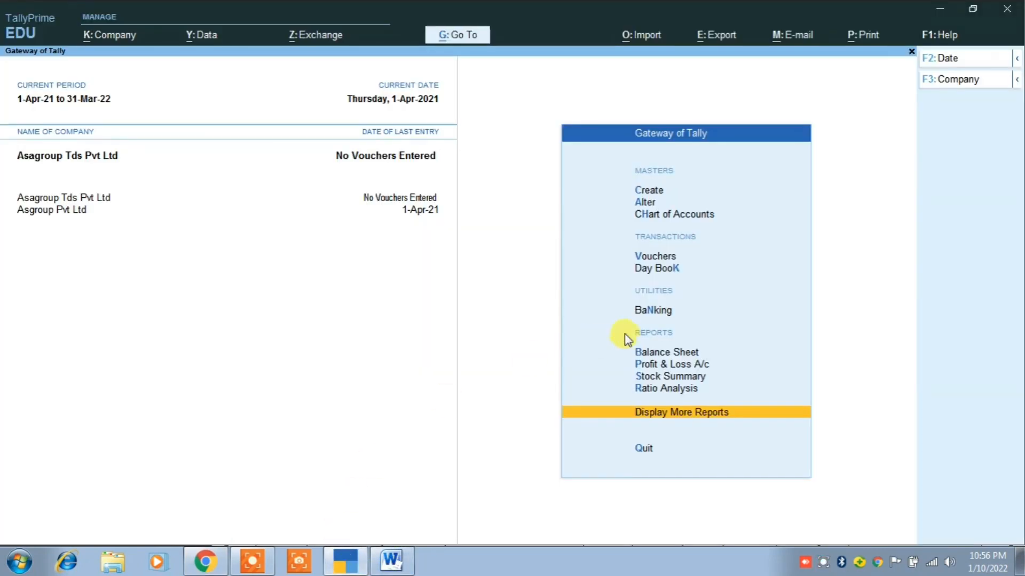
left_click(344, 562)
left_click(645, 198)
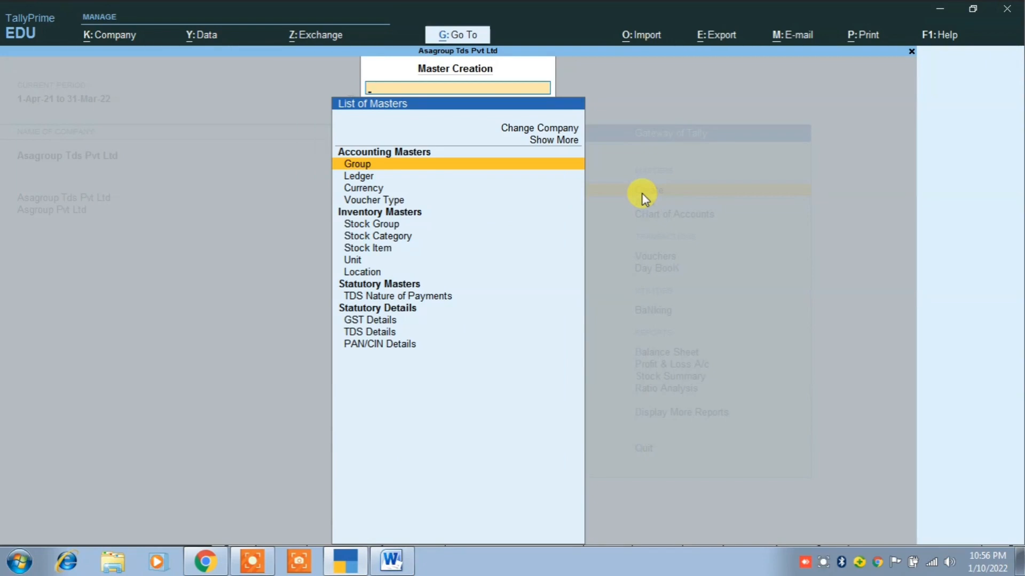
key("Down")
key("Return")
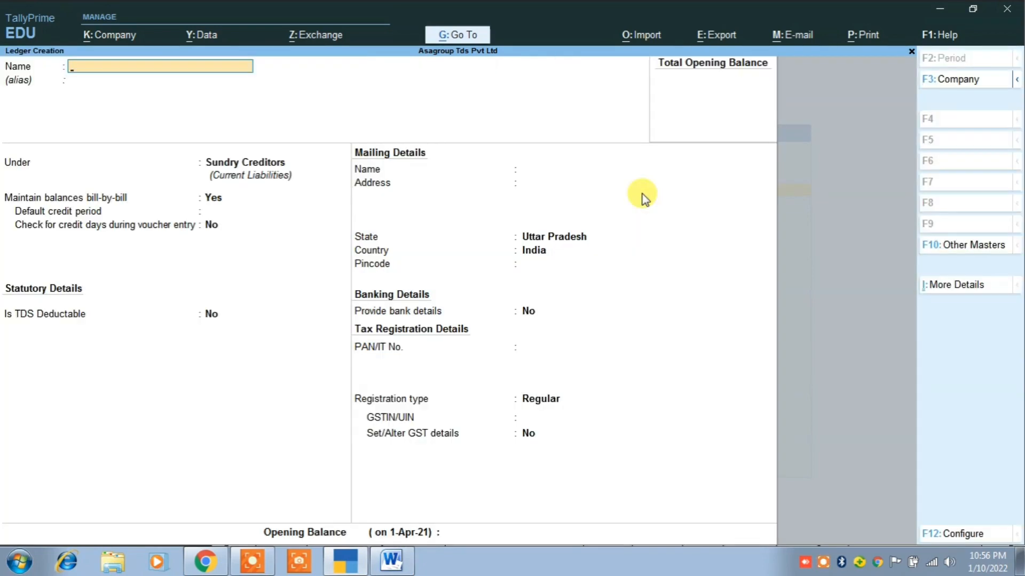
type("Intrest Paid")
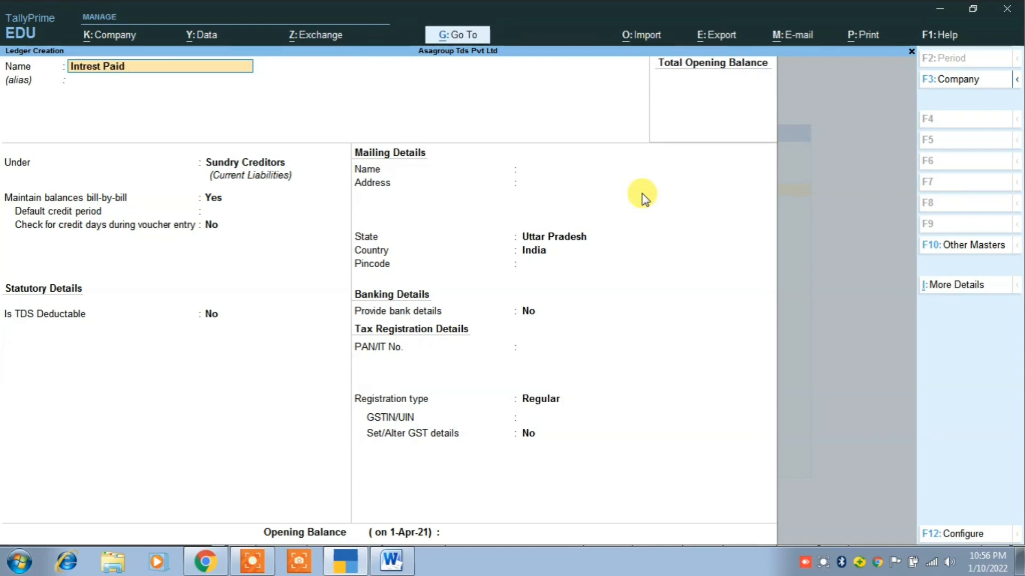
key("Return")
key("Return")
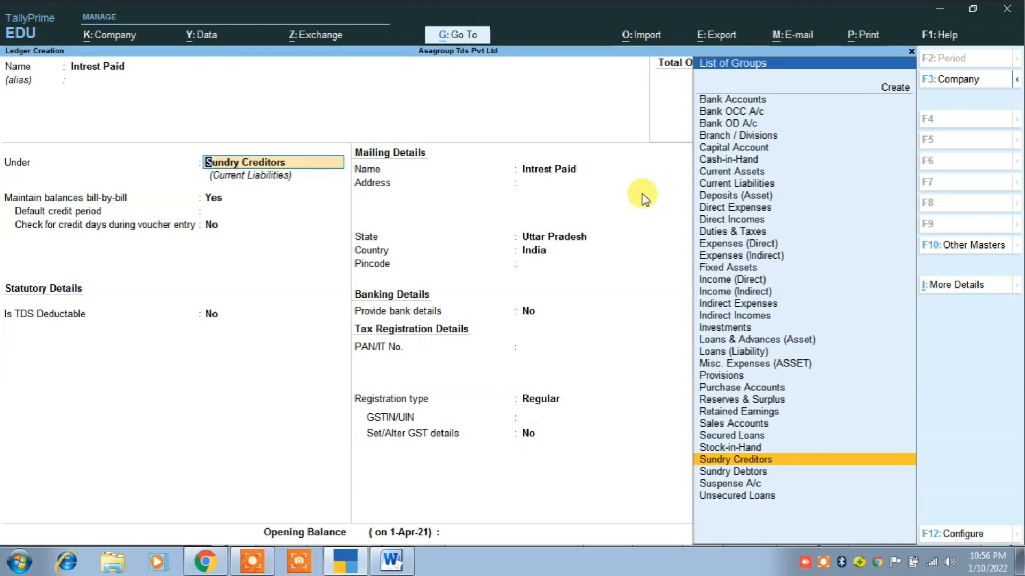
Place the ledger under the Indirect Expenses group and keep its ledger type as Not Applicable
type("I")
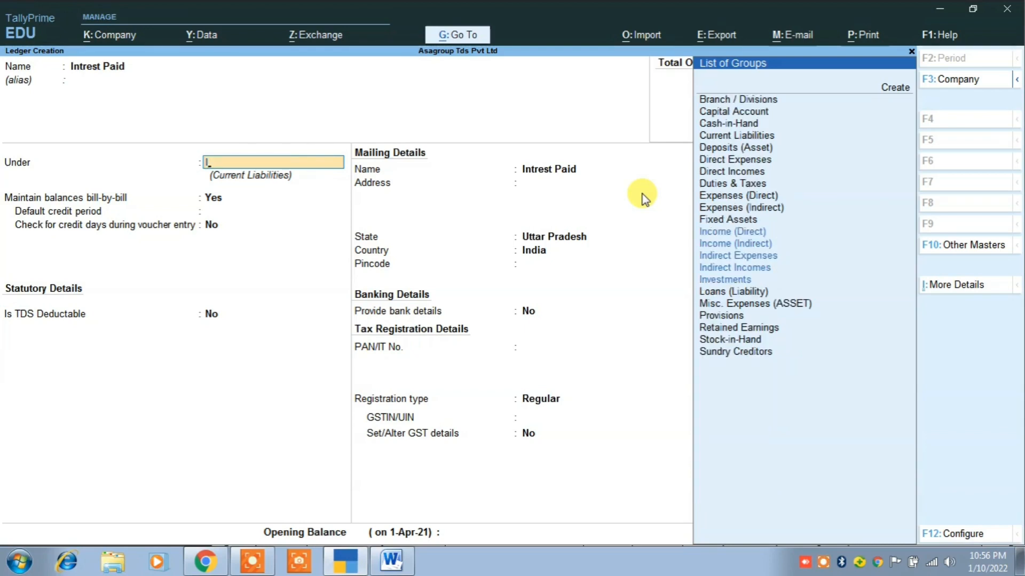
key("Down")
key("Down")
key("Down")
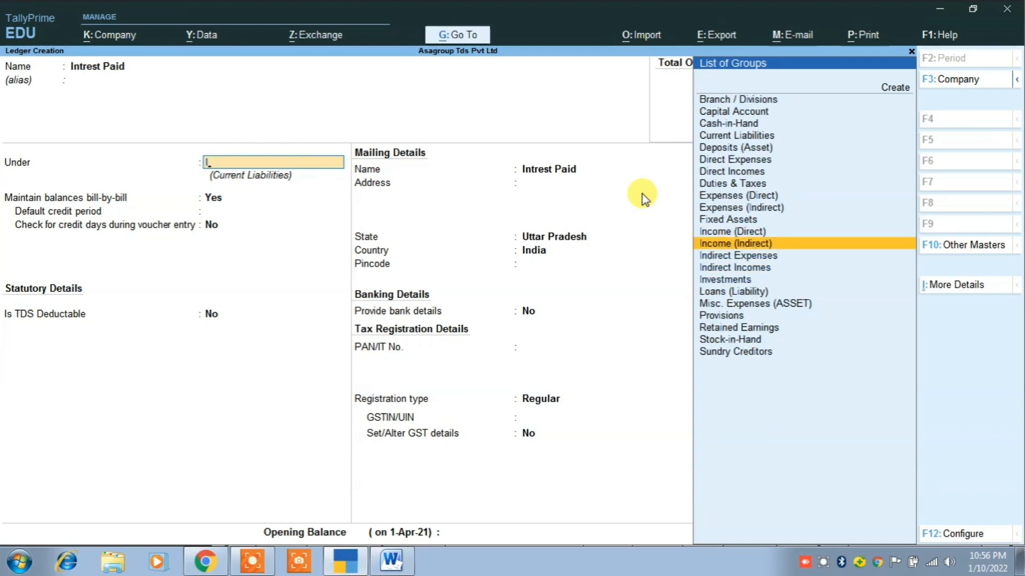
key("Return")
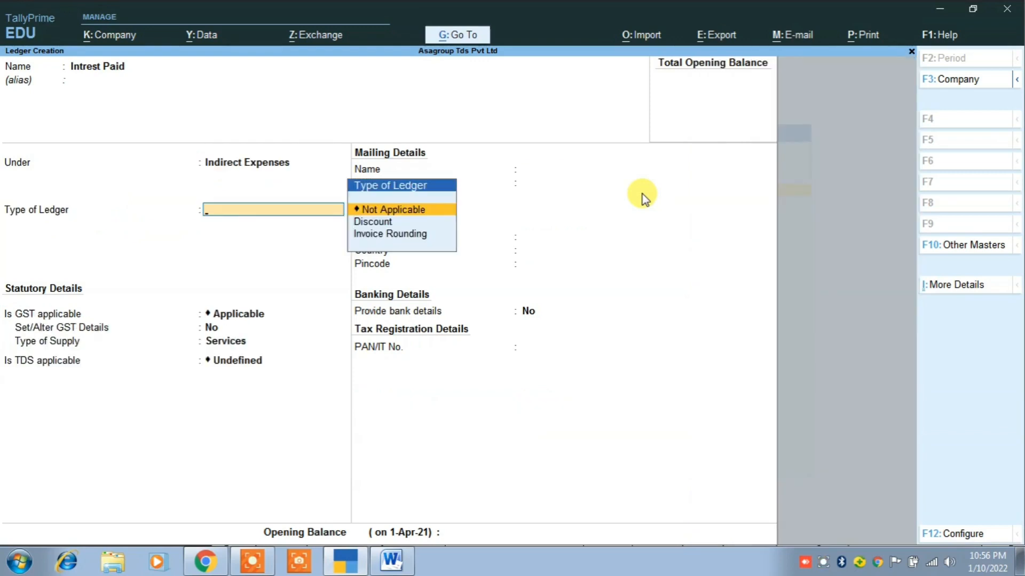
key("Return")
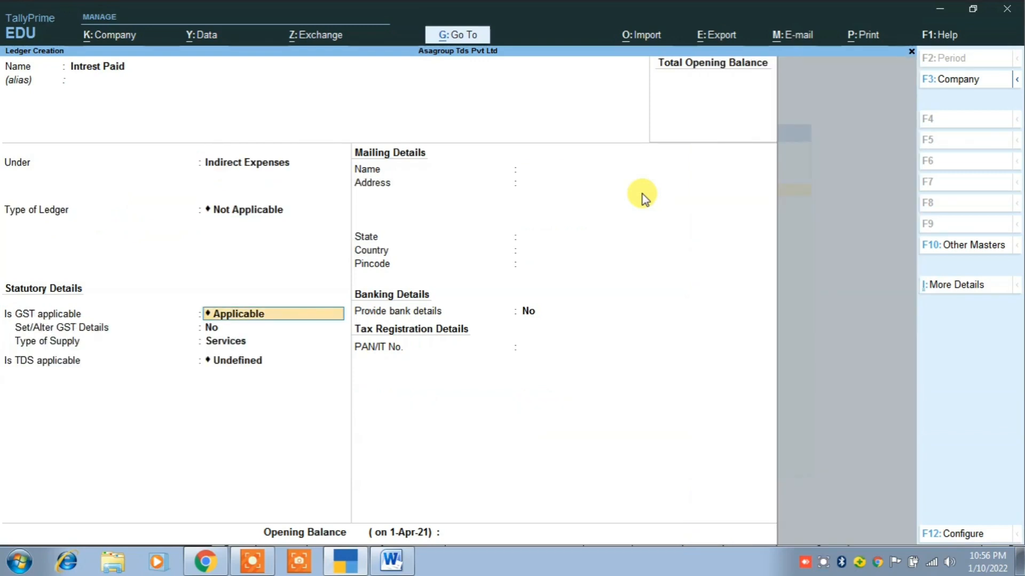
Keep GST applicable with Services as the type of supply, and set TDS to Applicable for the ledger
key("Return")
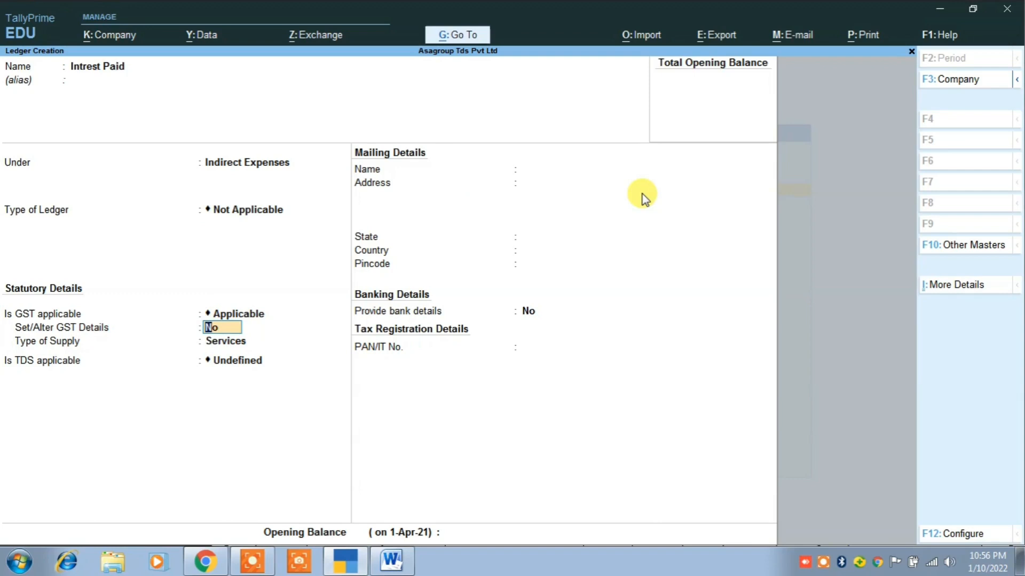
key("Return")
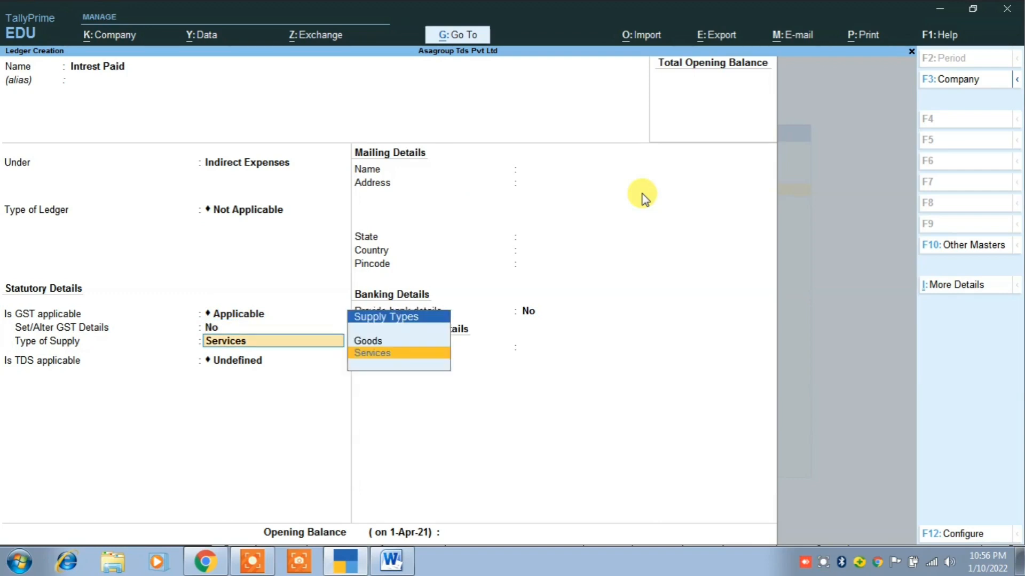
key("Return")
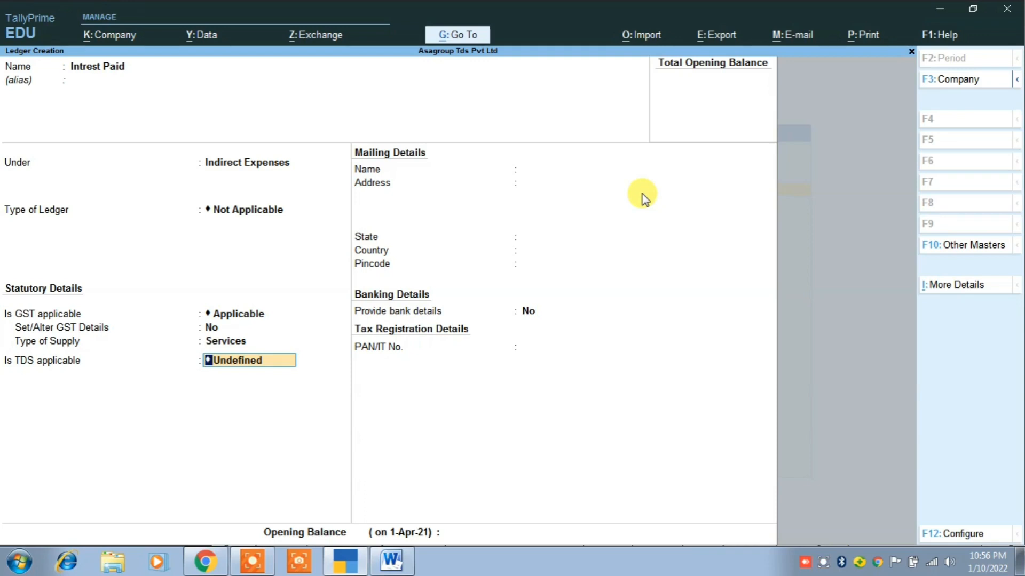
type("A")
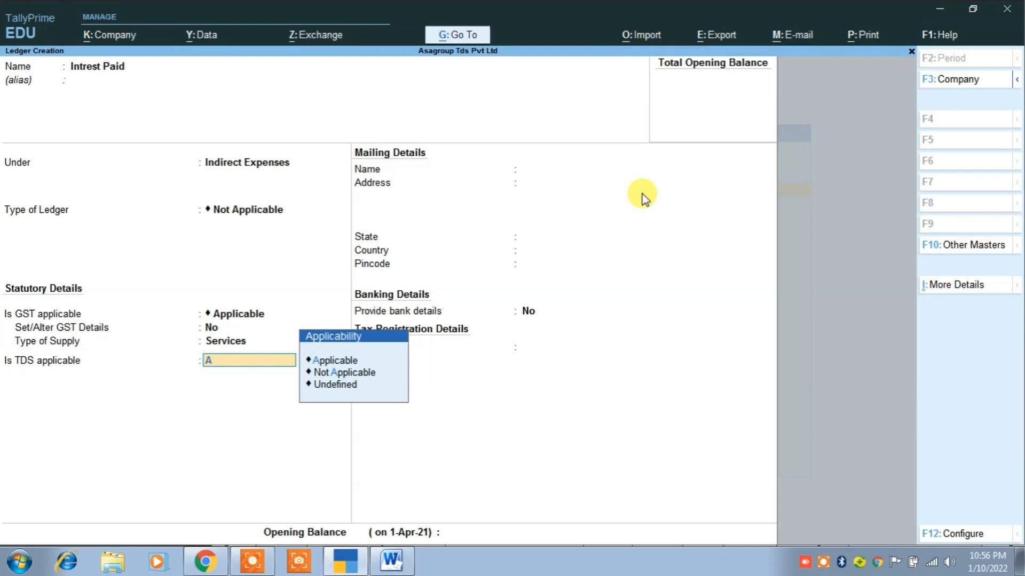
key("Return")
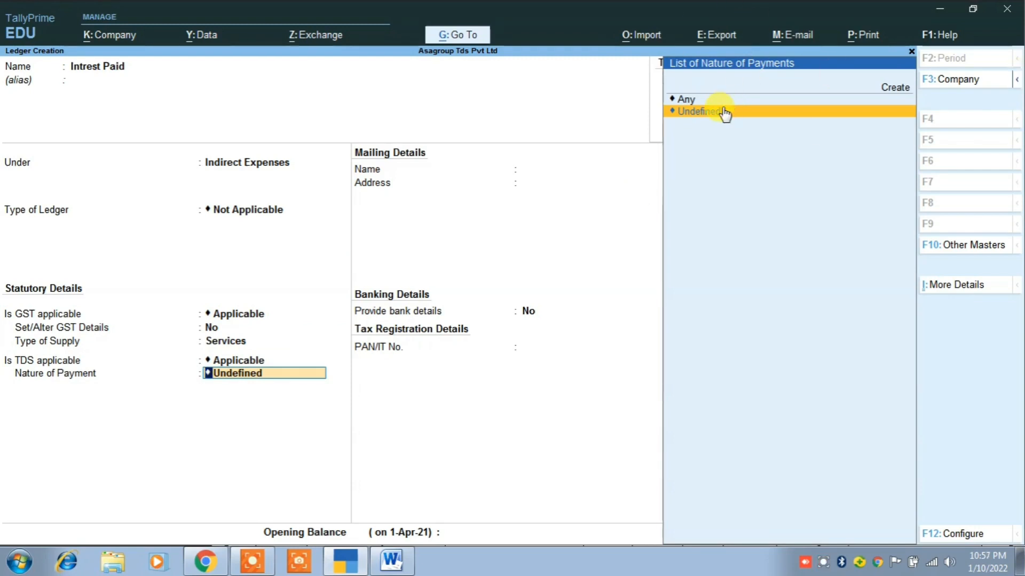
Switch to RATES_2020_21.pdf in Chrome and copy the text "Interest other than interest on securities" from the 194-A row
left_click(206, 562)
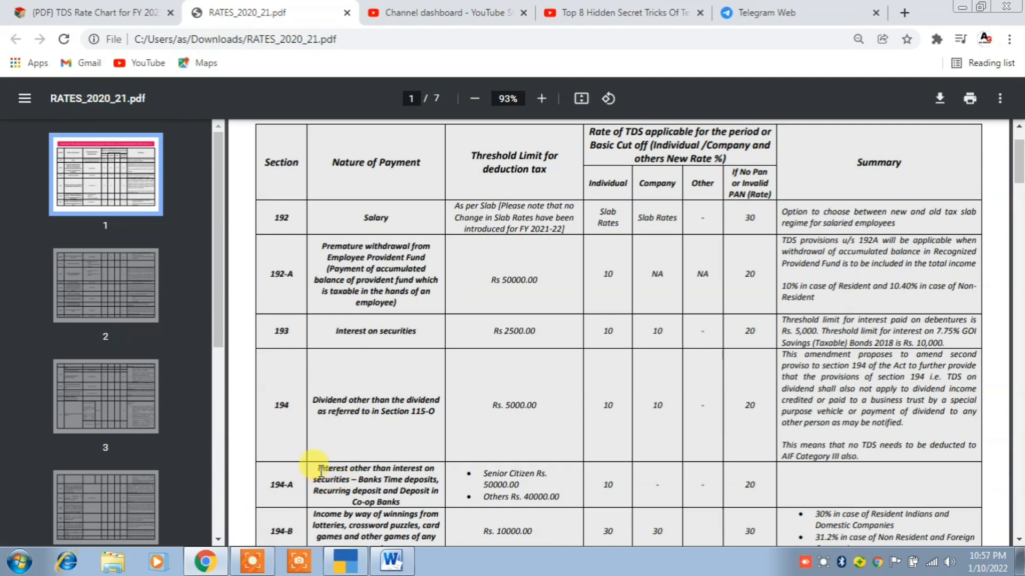
left_click_drag(319, 469, 347, 475)
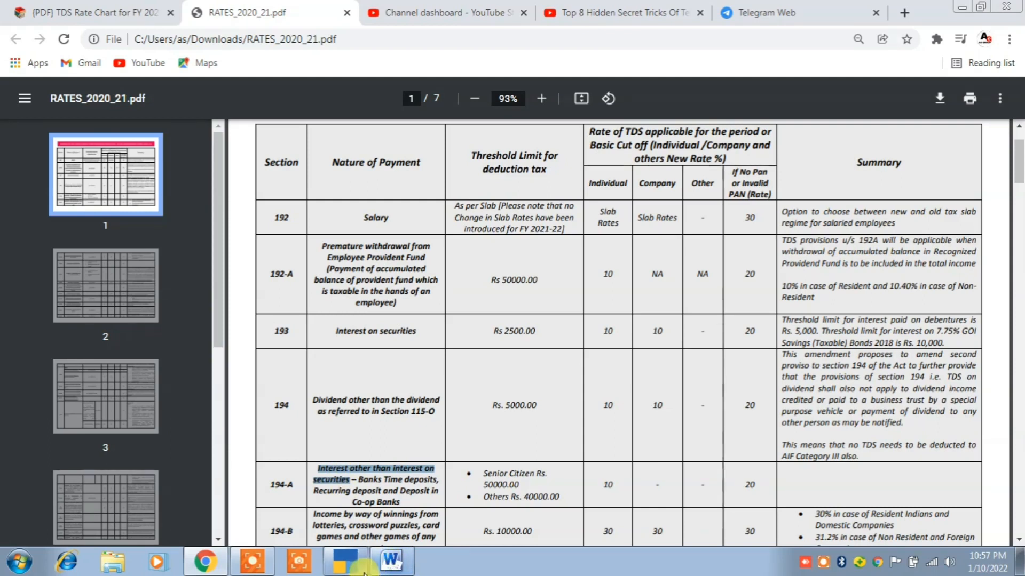
left_click(347, 479)
left_click_drag(347, 479, 322, 473)
key("ctrl+c")
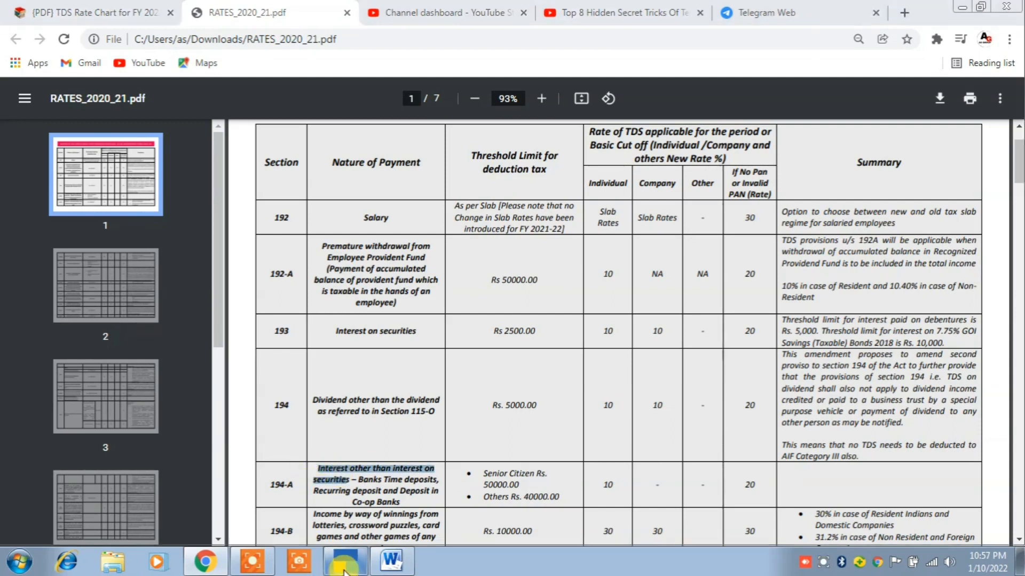
Return to TallyPrime and create a new TDS nature of payment from the ledger, using the copied text as its name
left_click(345, 560)
key("Up")
key("Up")
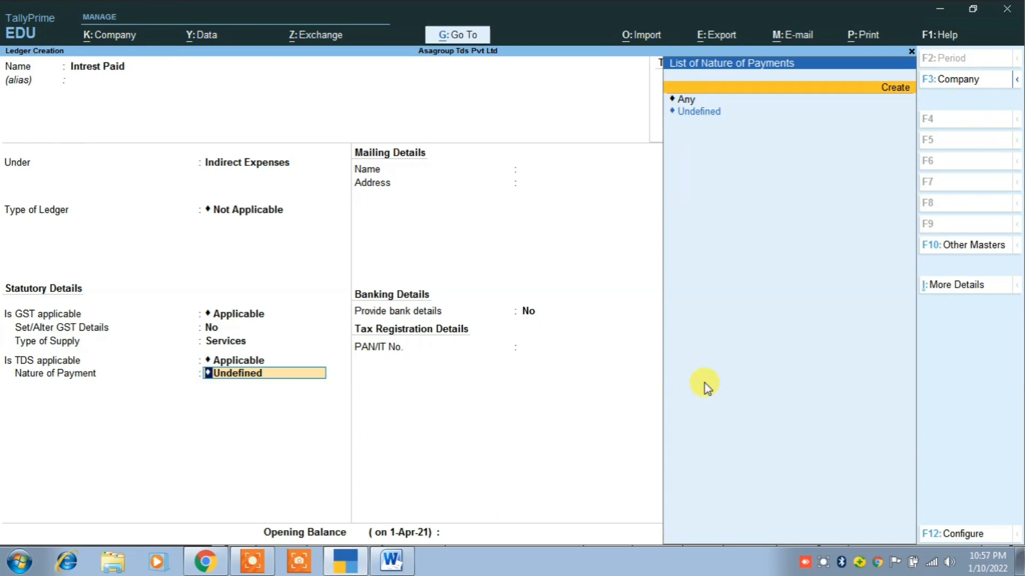
key("Return")
key("ctrl+v")
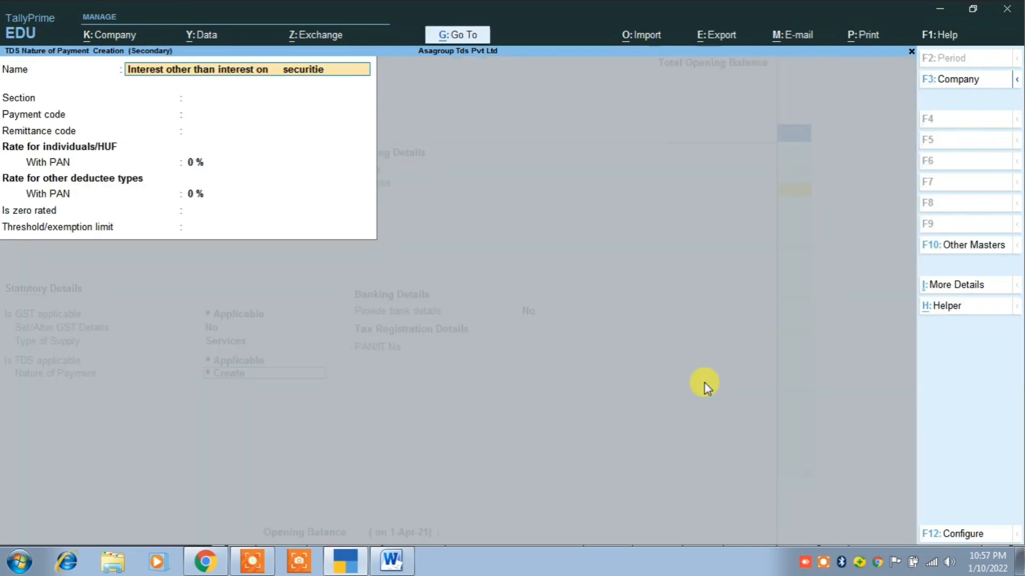
key("Return")
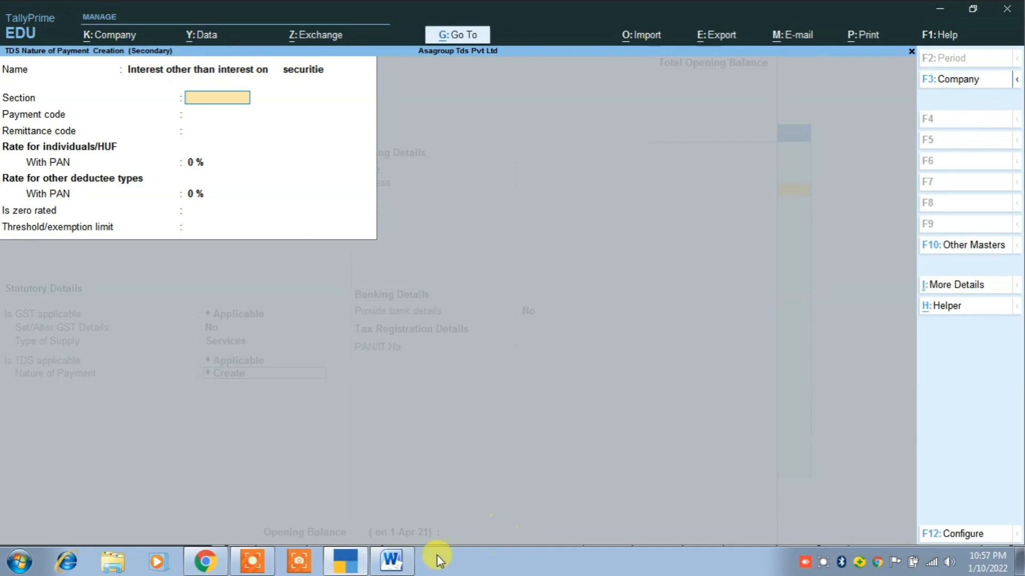
Copy section 194-A from the Chrome rate chart into TallyPrime as the section, leaving the payment and remittance codes blank
left_click(205, 561)
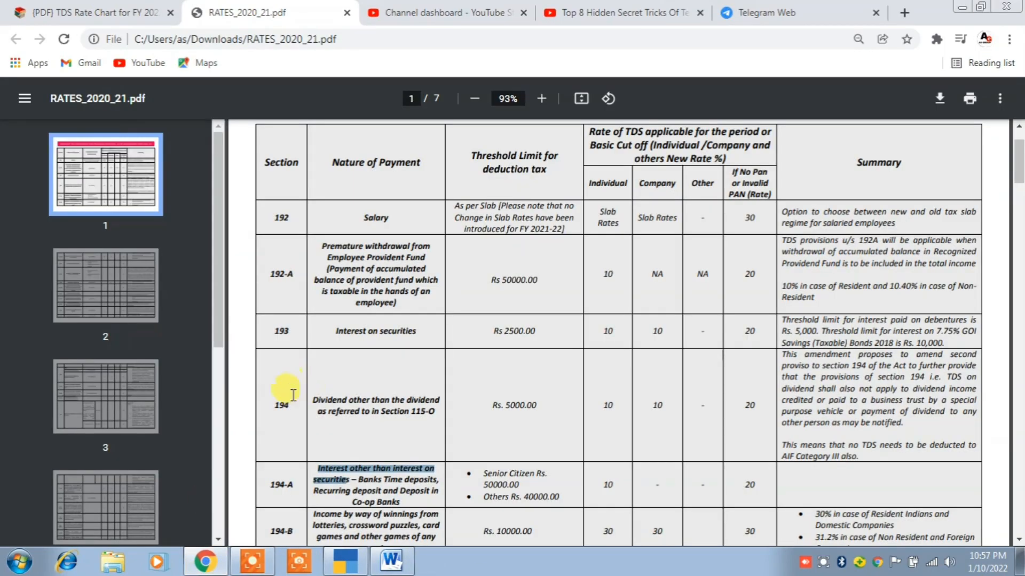
left_click_drag(269, 487, 301, 487)
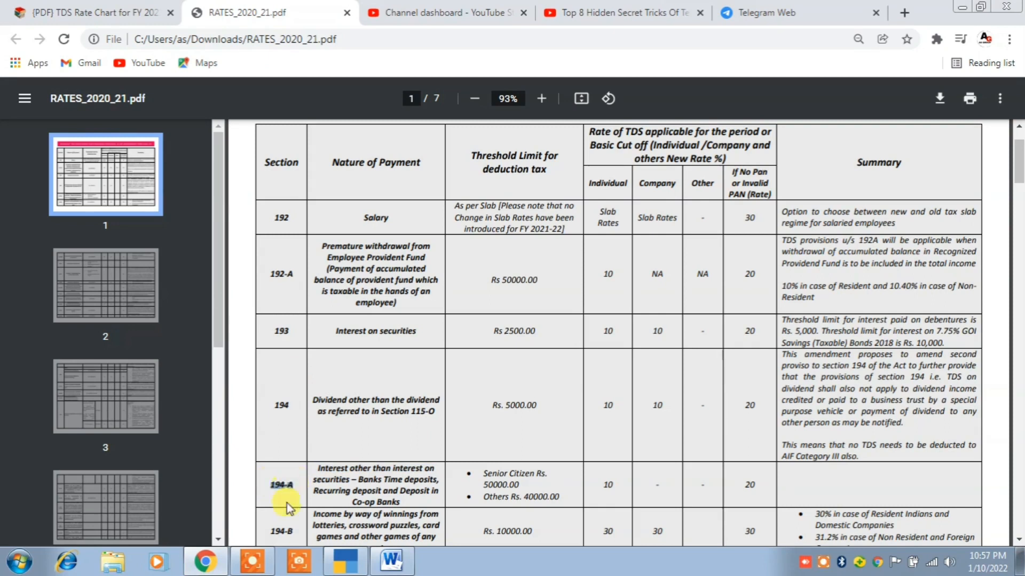
left_click(334, 567)
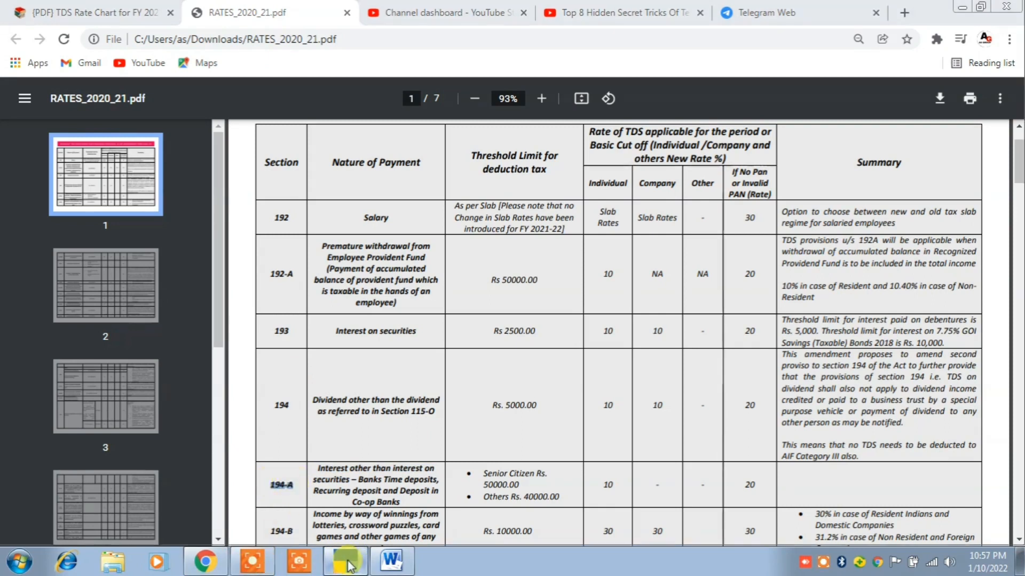
key("ctrl+alt+v")
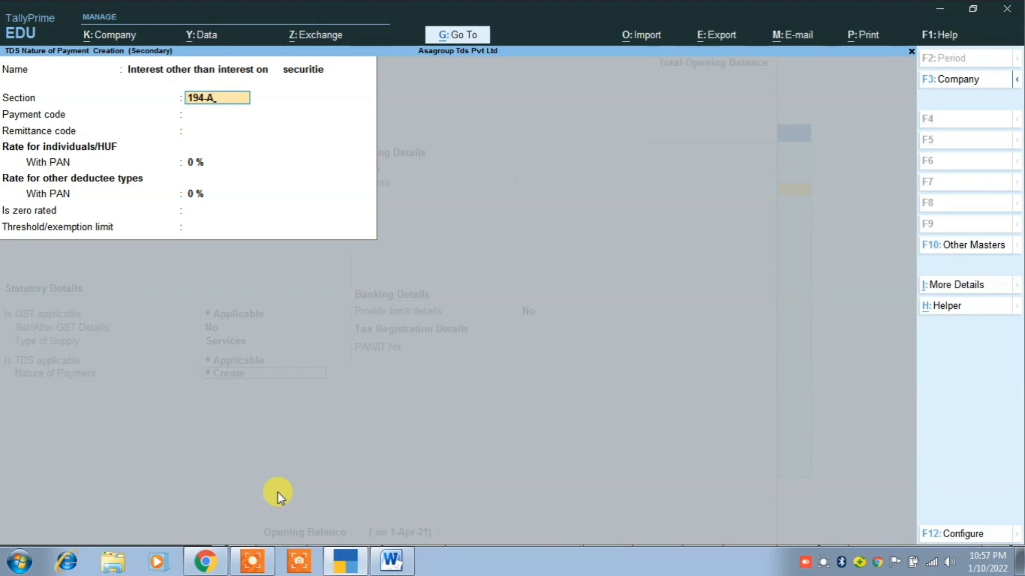
key("Return")
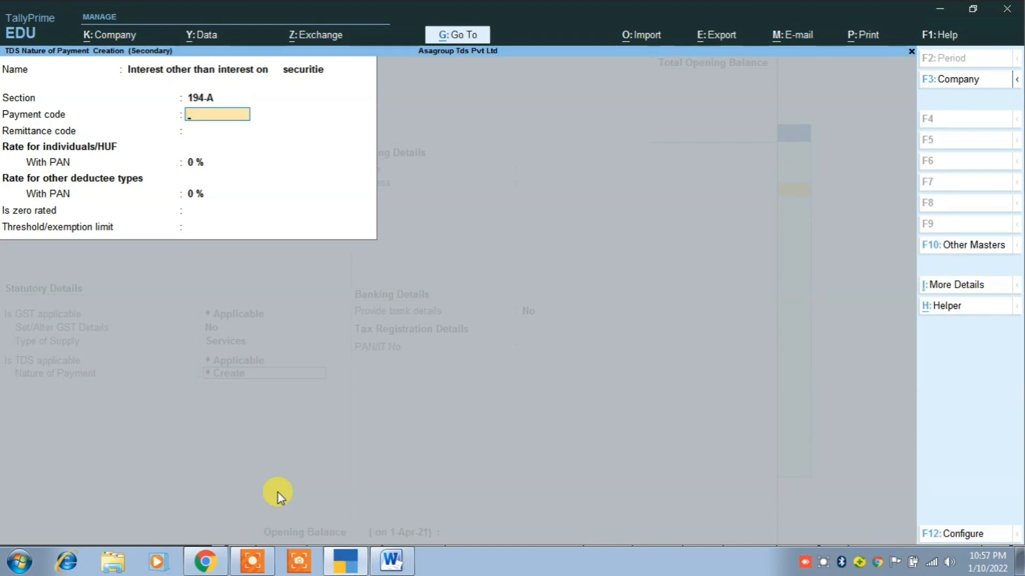
key("Return")
key("Return")
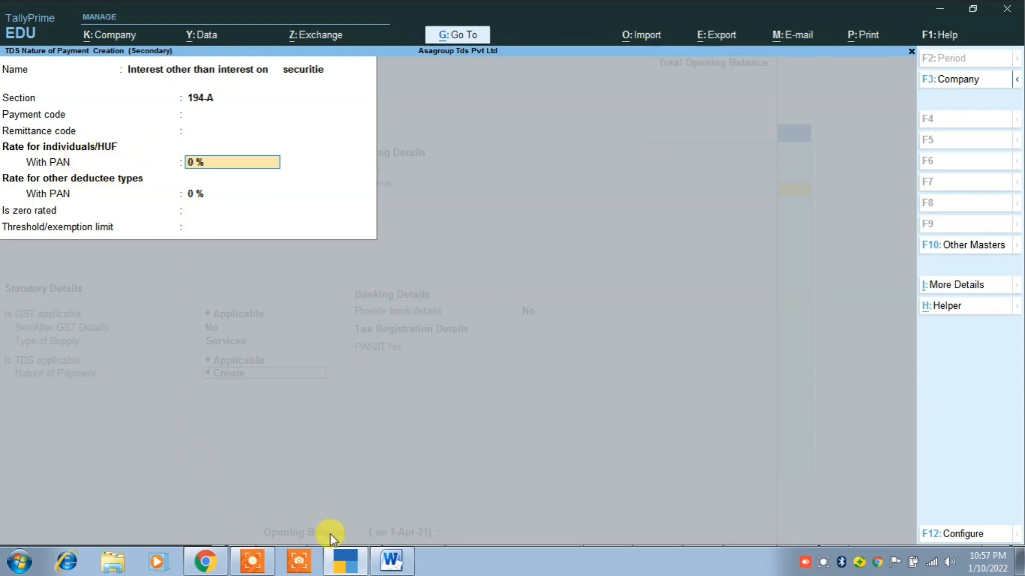
Check the 194-A individual rate in the Chrome chart and set the individuals/HUF rate with PAN to 10% in TallyPrime
left_click(205, 561)
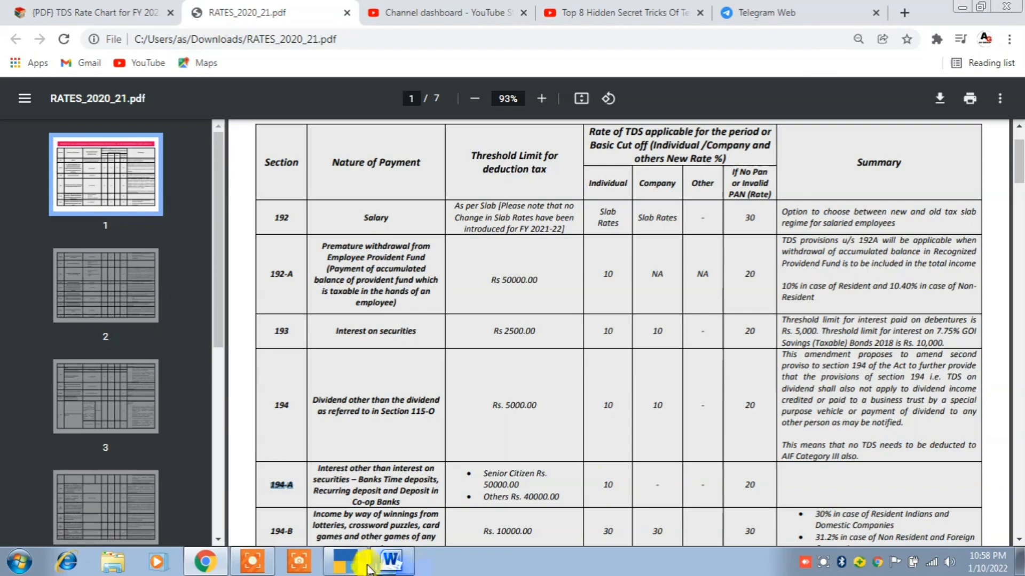
left_click(347, 567)
type("0")
key("Return")
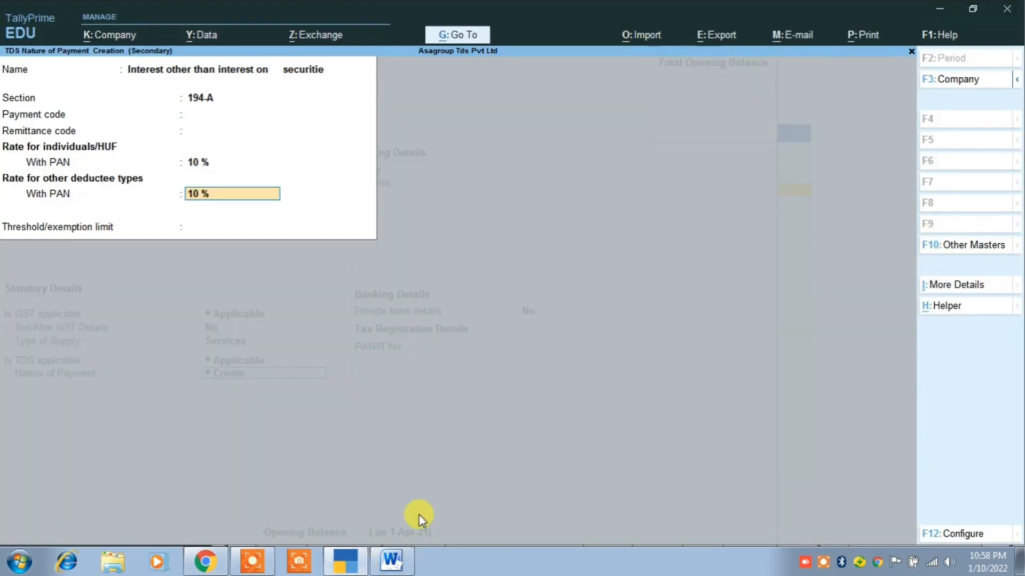
Keep 10% for other deductee types, check the 194-A threshold in Chrome, and save the nature of payment in TallyPrime with a 50000 limit
key("Return")
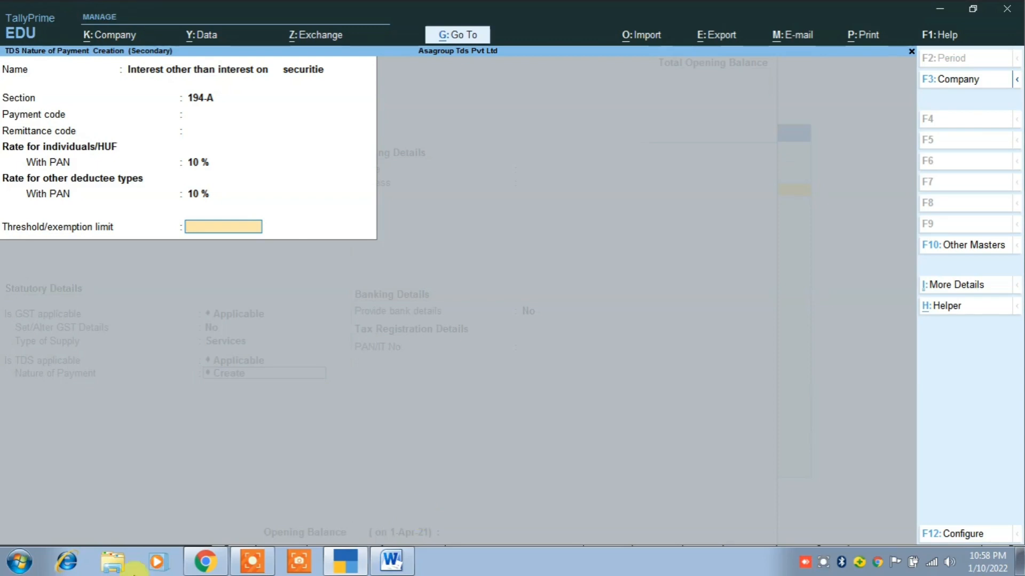
left_click(205, 560)
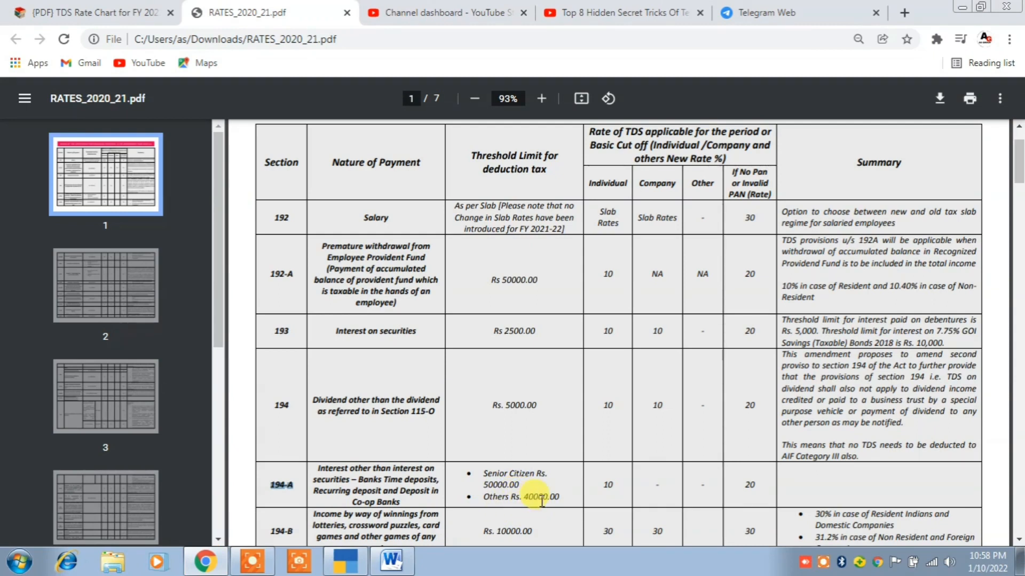
left_click(337, 566)
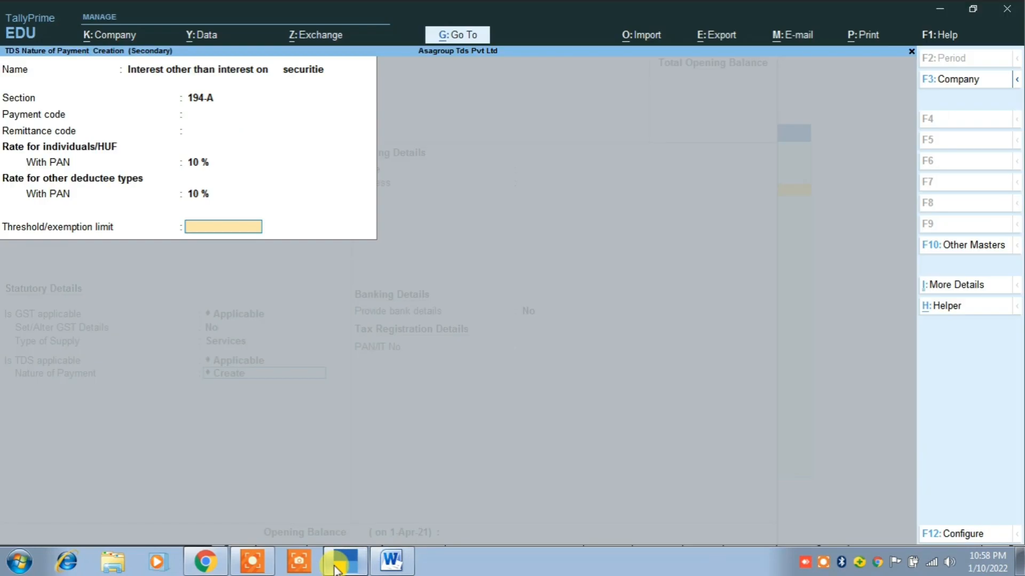
type("50000")
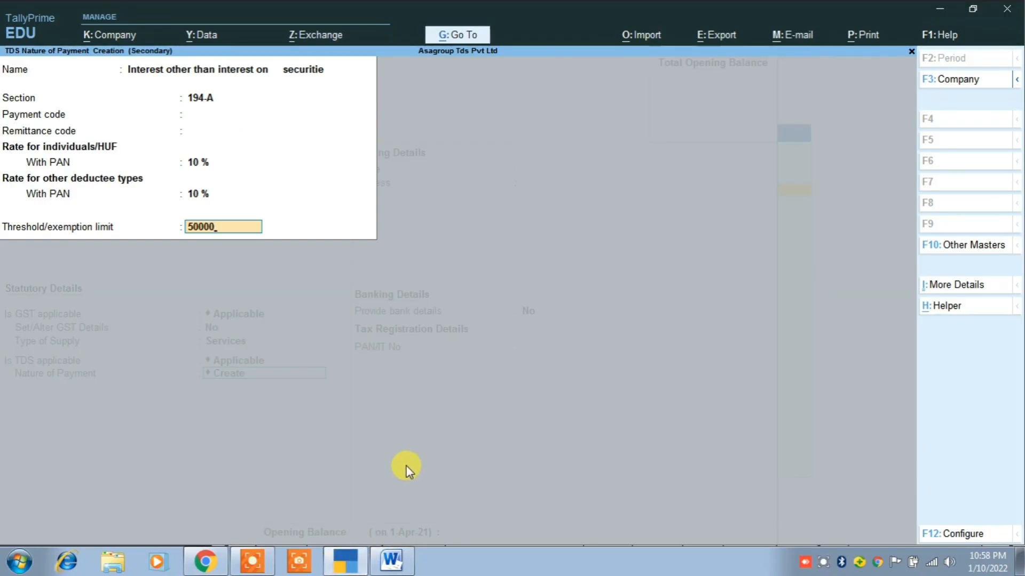
key("Return")
key("Return")
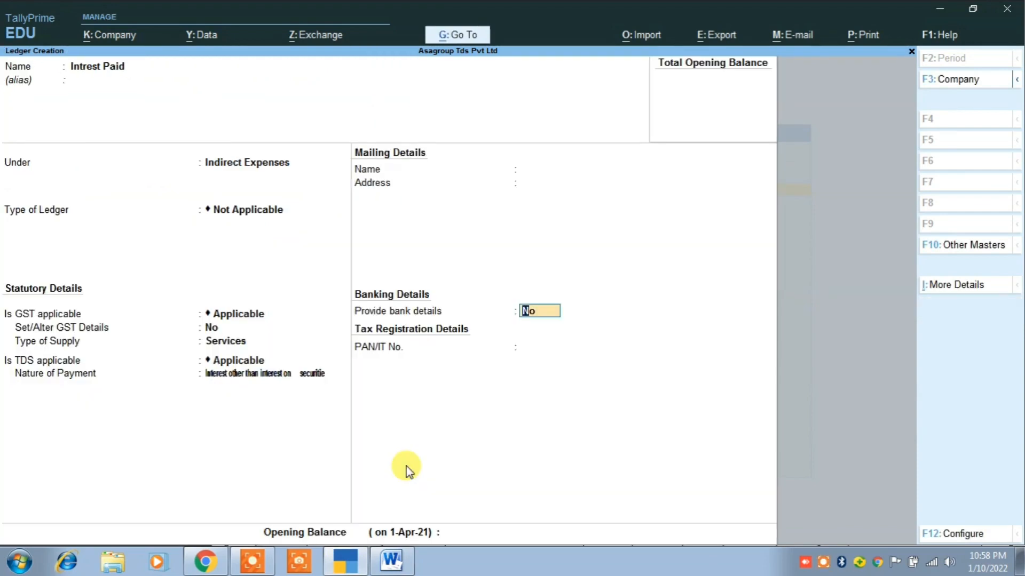
Save the Intrest Paid ledger with bank details set to No and no opening balance
key("Return")
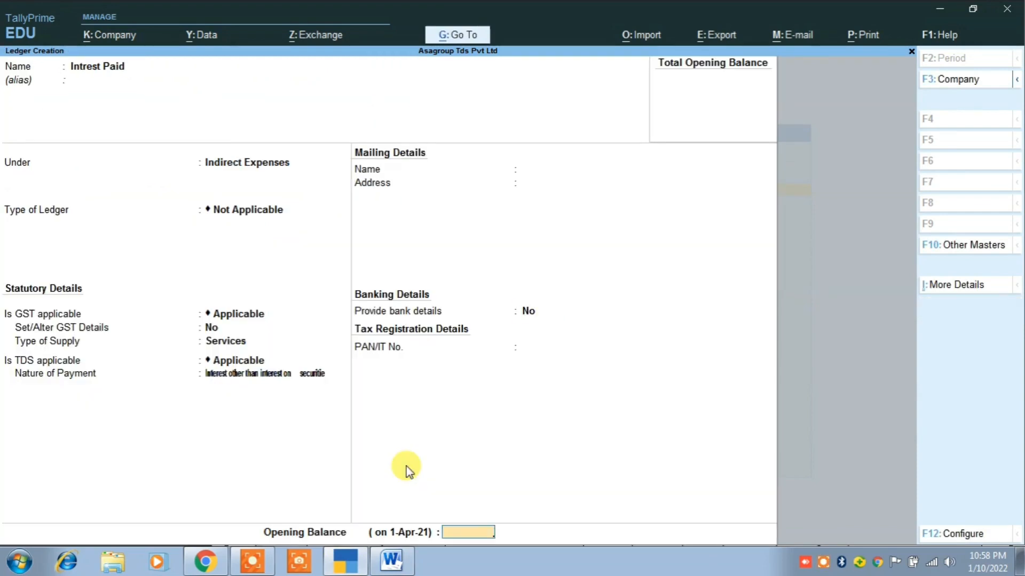
key("Return")
key("Return")
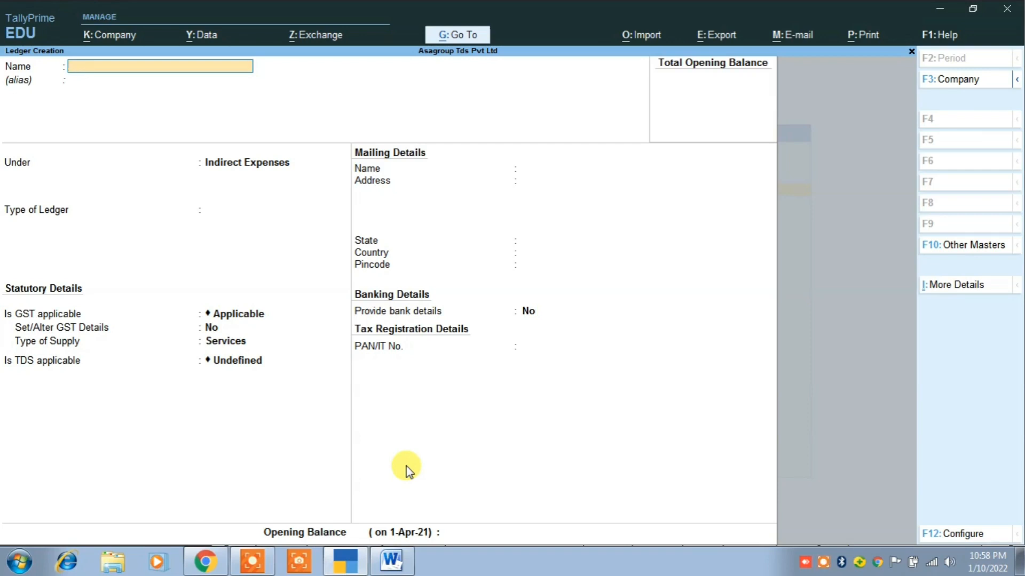
Start a new ledger with the creditor's name, leave the alias blank, and place it under Sundry Creditors
type("R")
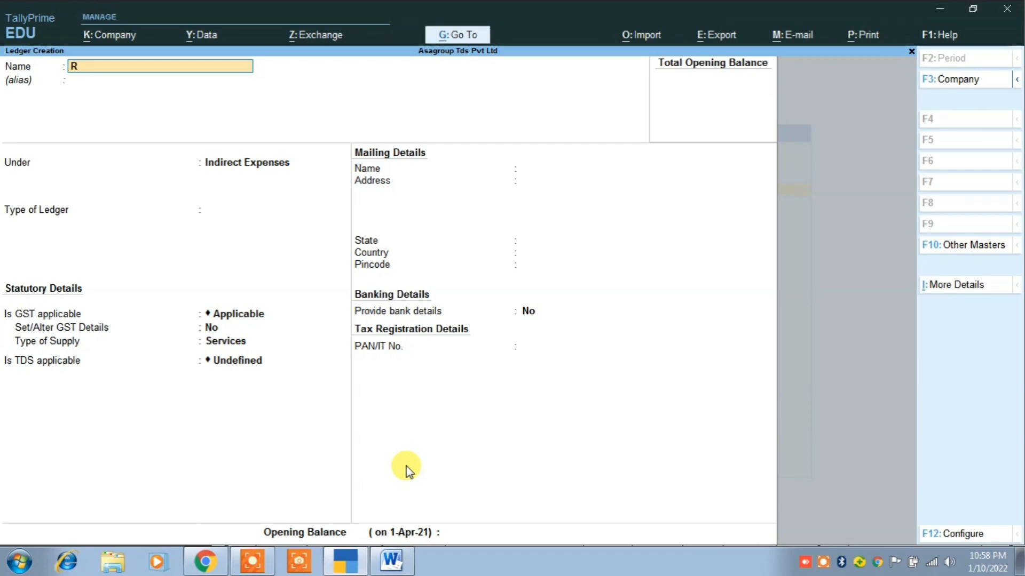
type("aman")
key("Return")
key("Return")
type("S")
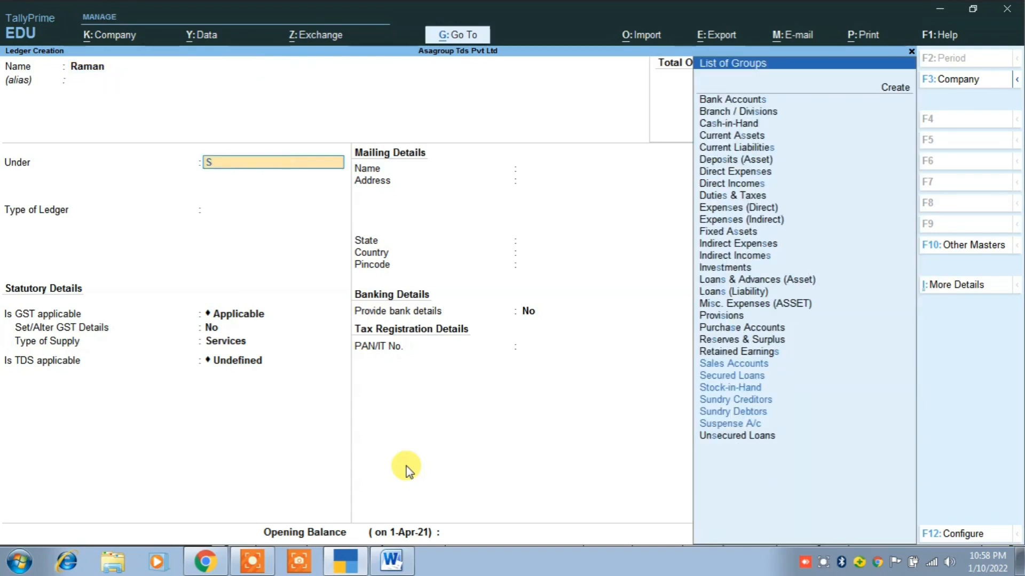
key("Down")
key("Down")
key("Down")
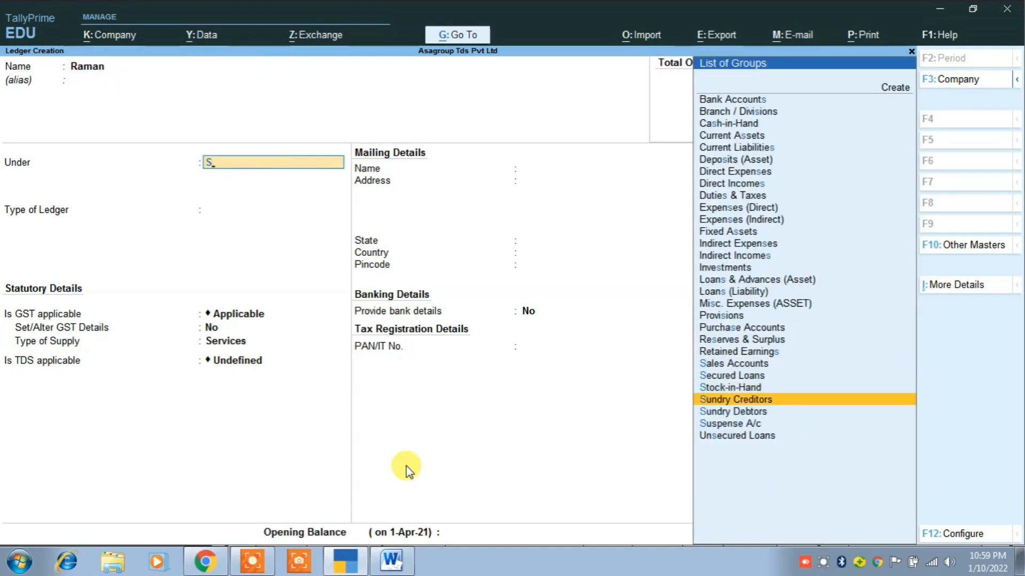
key("Return")
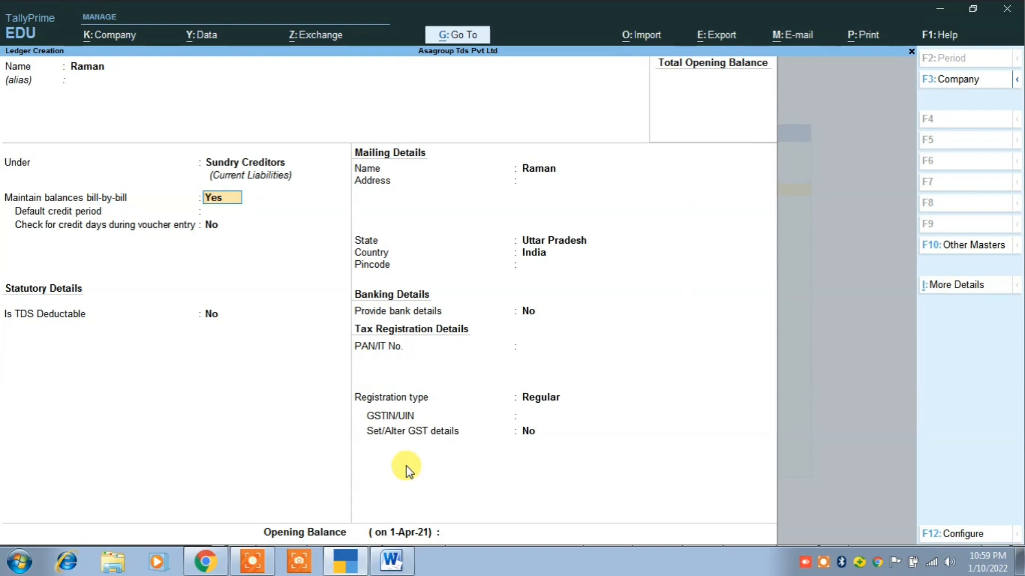
Keep bill-by-bill balances on with no default credit period, and set the creditor ledger as TDS deductable
key("Return")
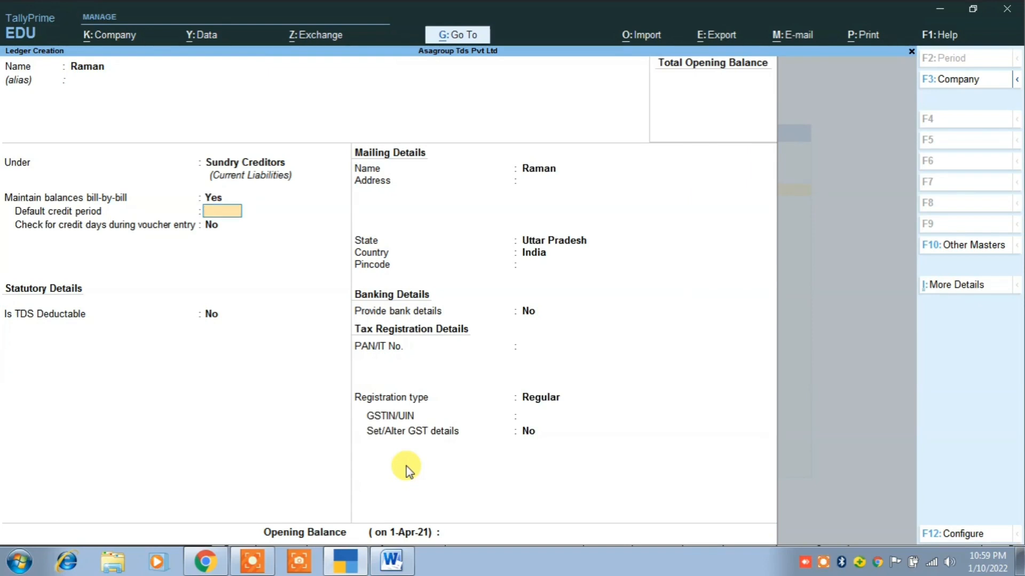
key("Return")
key("Return")
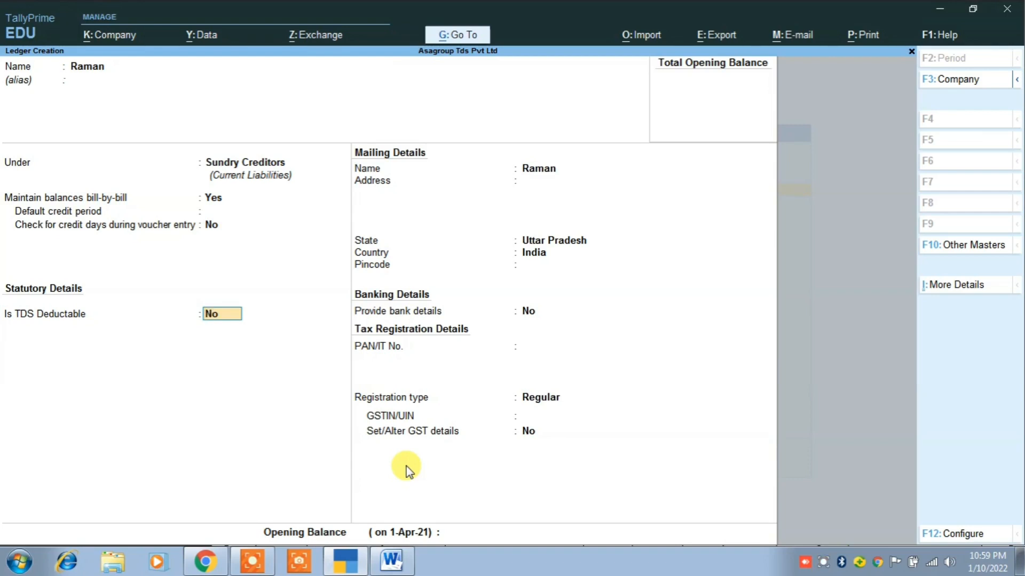
type("y")
key("Return")
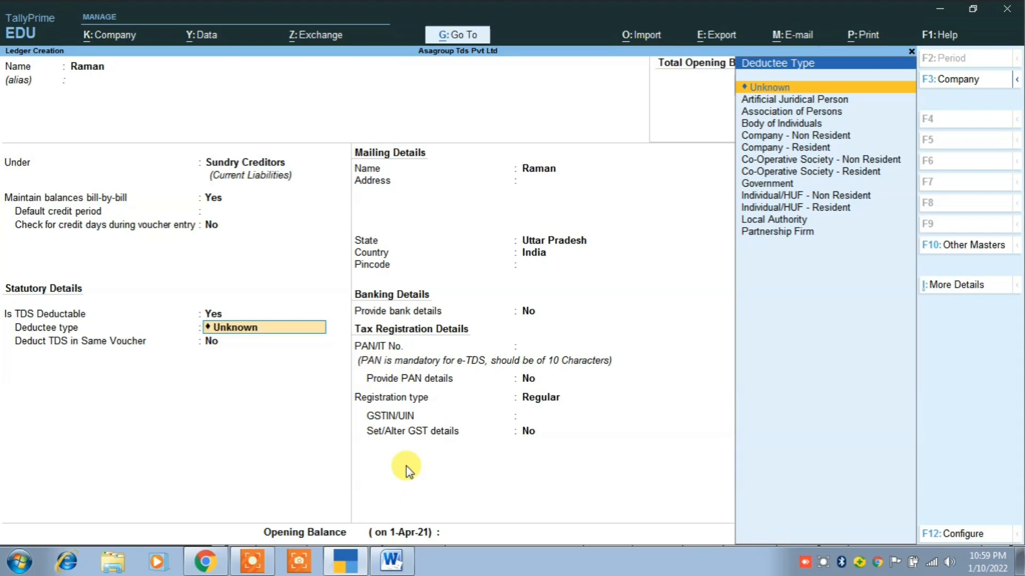
Set the deductee type to Individual/HUF - Non Resident and Deduct TDS in Same Voucher to Yes
key("Down")
key("Down")
key("Down")
key("Down")
key("Down")
key("Down")
key("Down")
key("Down")
key("Down")
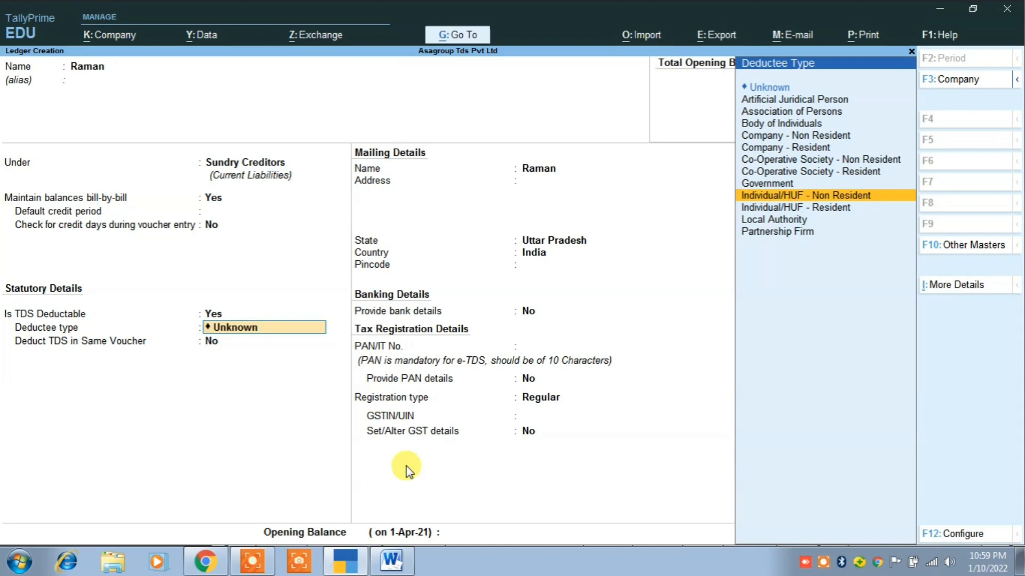
key("Return")
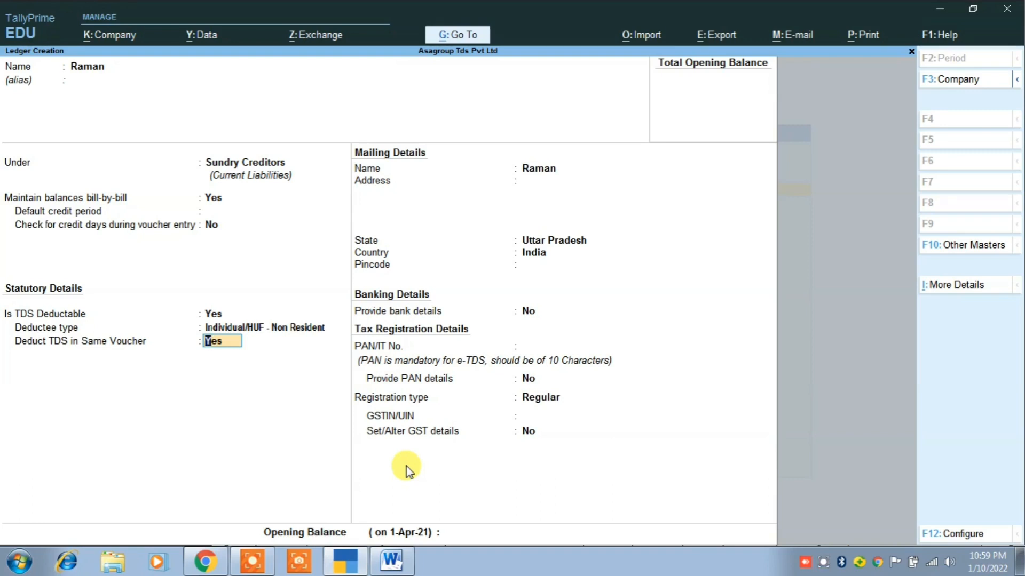
key("Return")
Save the creditor ledger with the default mailing, bank and Regular registration details, leaving the address, pincode, PAN and GSTIN blank
key("Return")
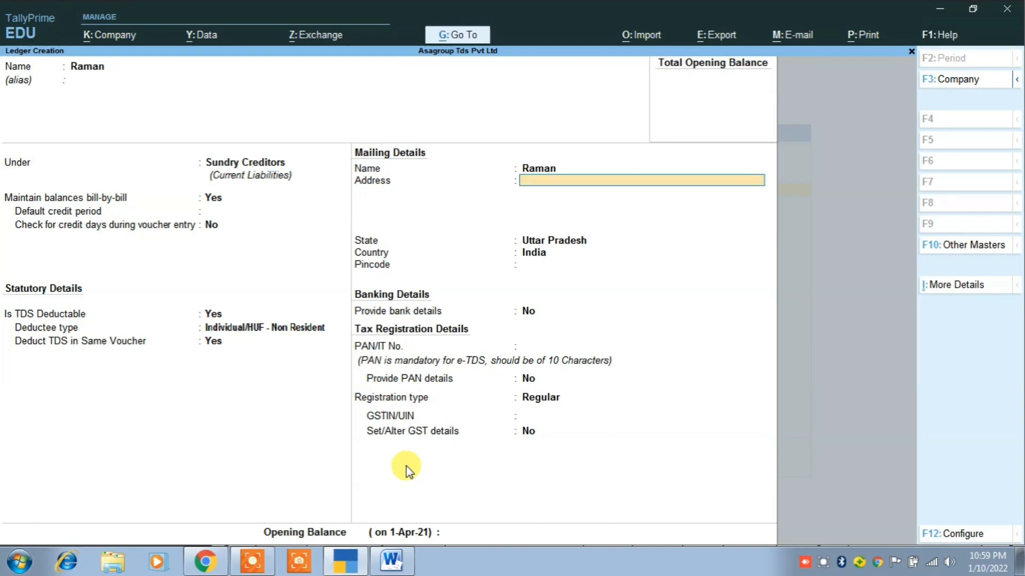
key("Return")
key("Return")
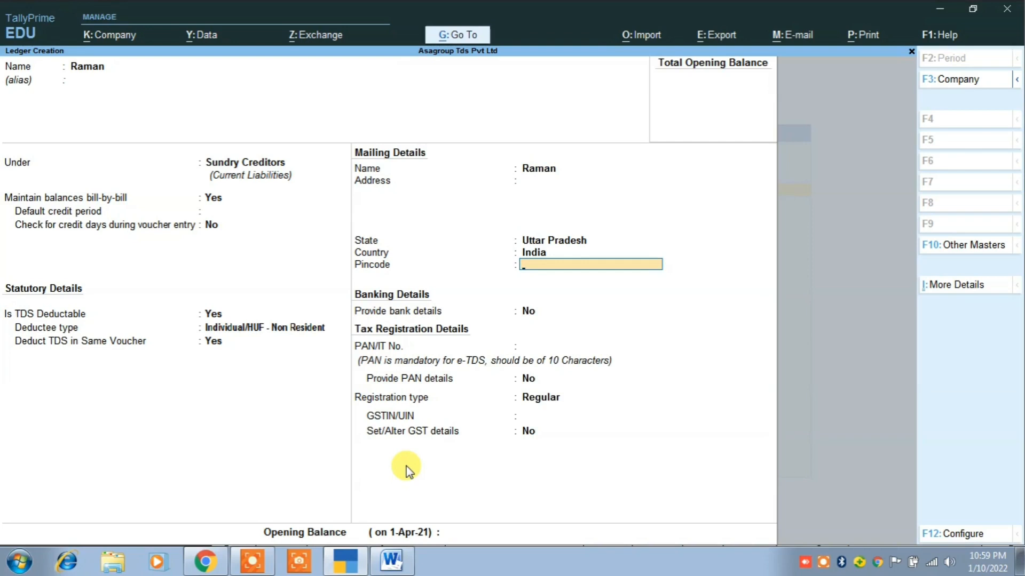
key("Return")
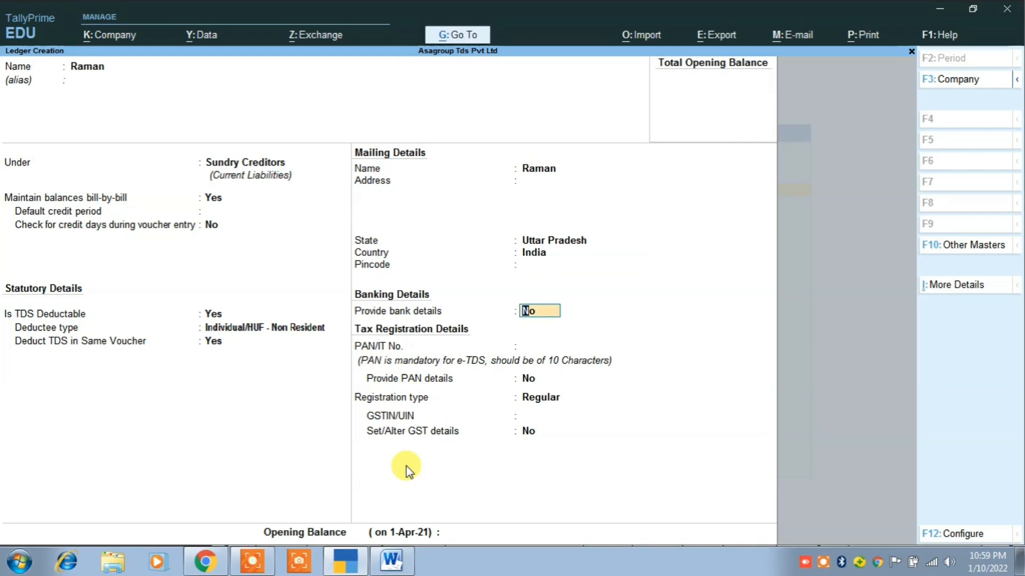
key("Return")
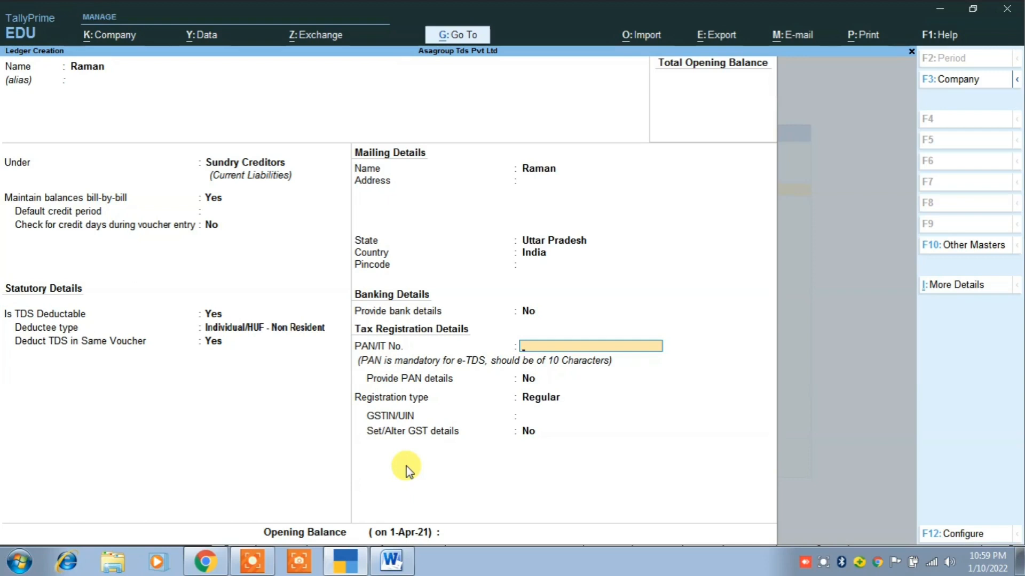
key("Return")
key("Return")
key("Return")
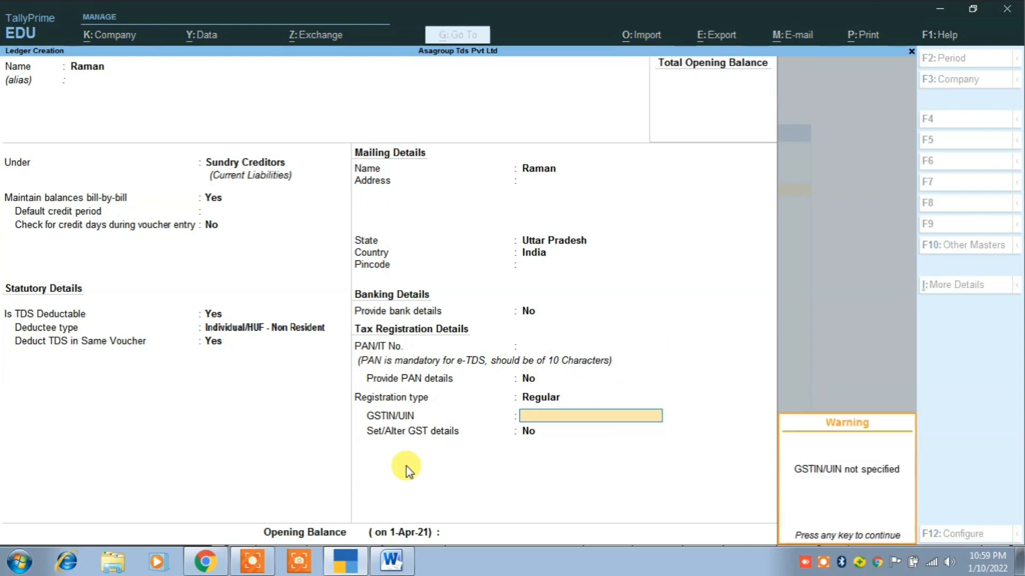
key("Return")
key("Return")
key("Return")
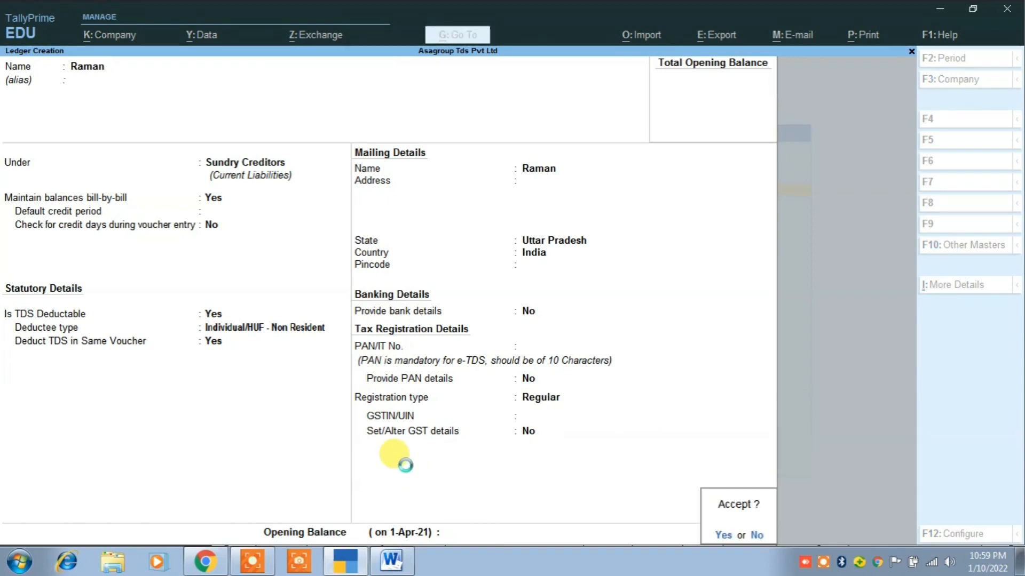
key("Return")
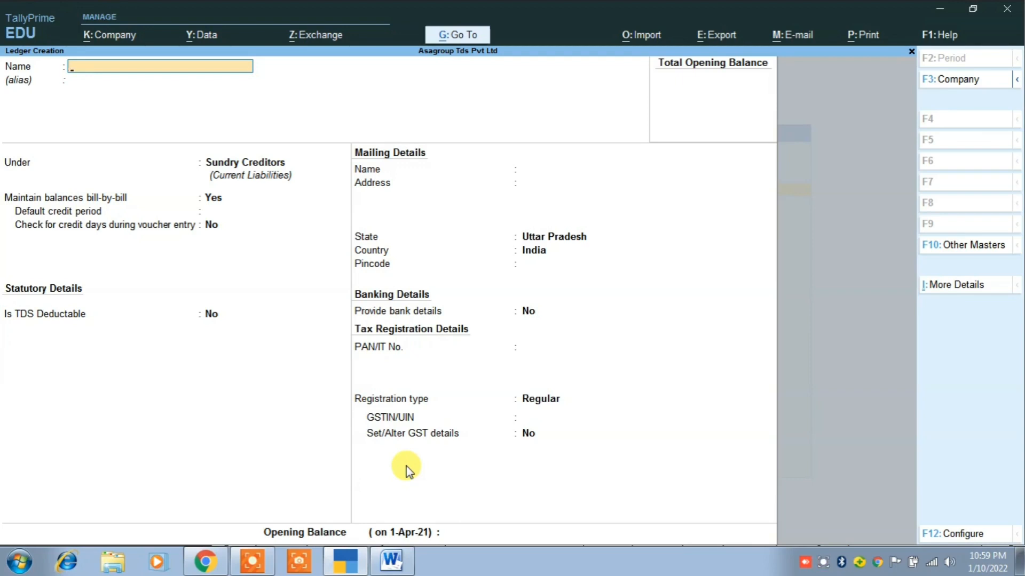
Name the next new ledger "Tds on Interest Paid"
type("Ta")
key("BackSpace")
key("BackSpace")
type("Tds")
type(" on")
type(" U")
type("n")
key("BackSpace")
key("BackSpace")
type("Interest")
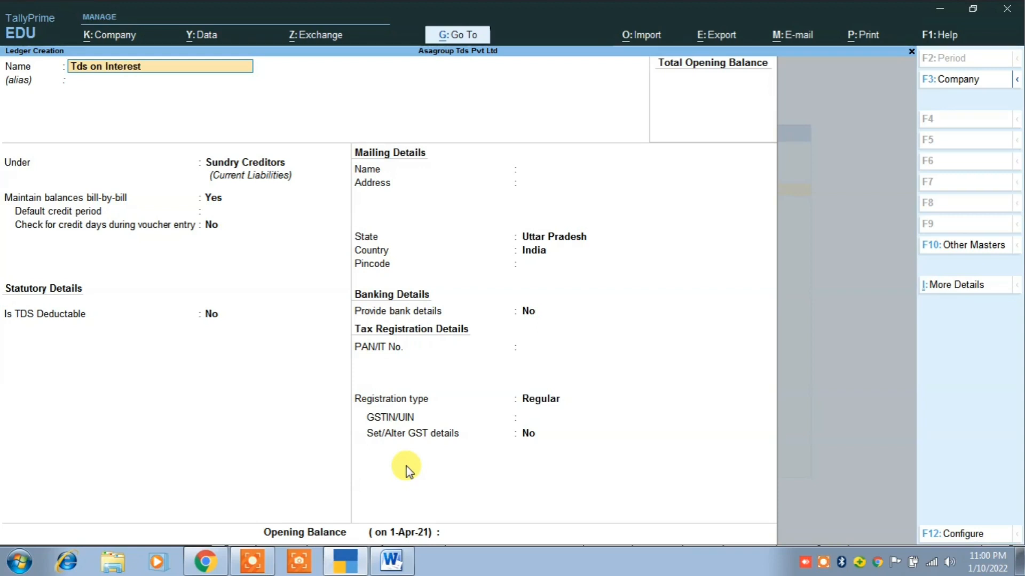
type(" Pai")
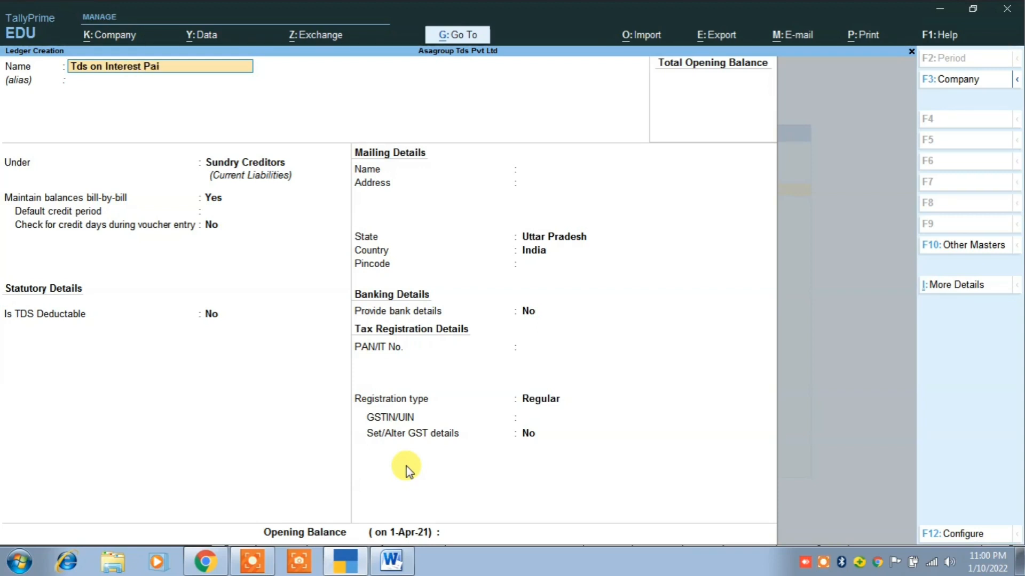
key("Return")
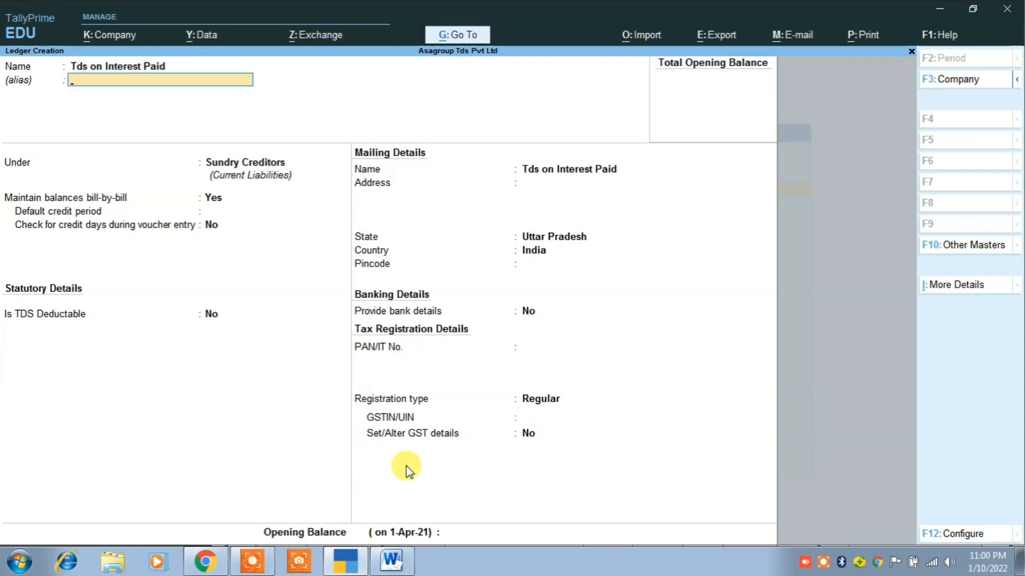
Leave the alias blank and place the Tds on Interest Paid ledger under the Duties & Taxes group
key("Return")
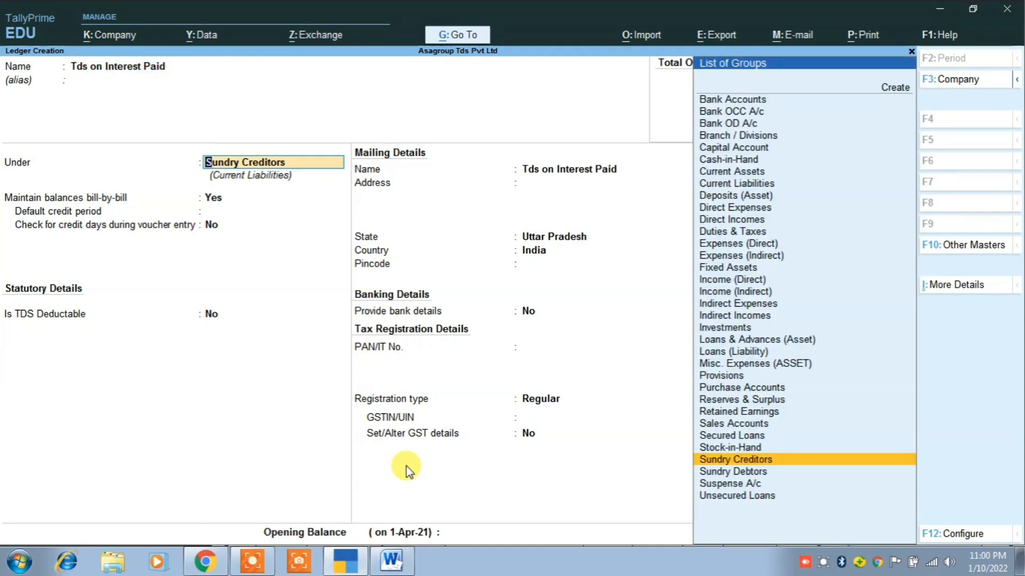
type("D")
key("Down")
key("Down")
key("Down")
key("Down")
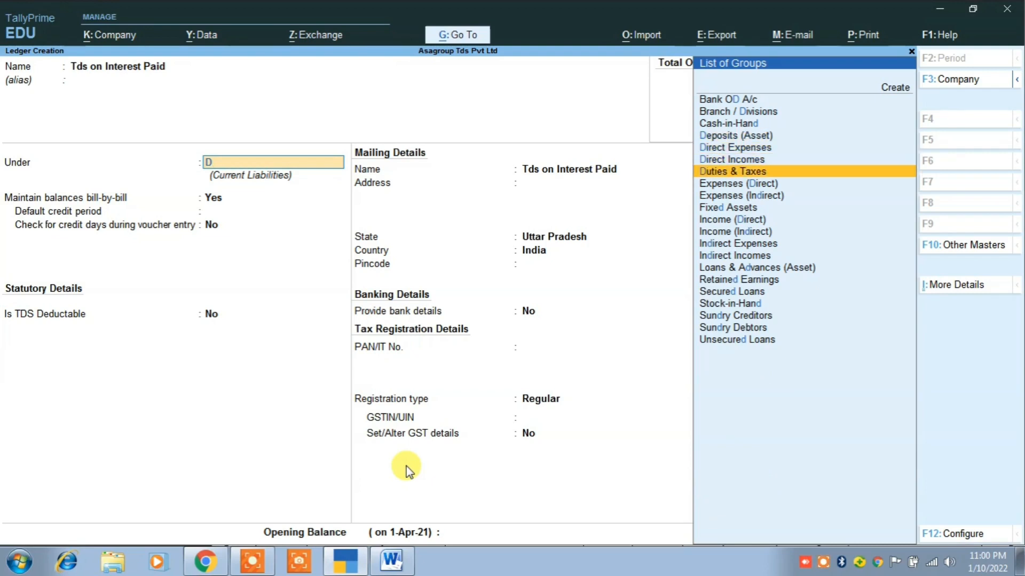
key("Return")
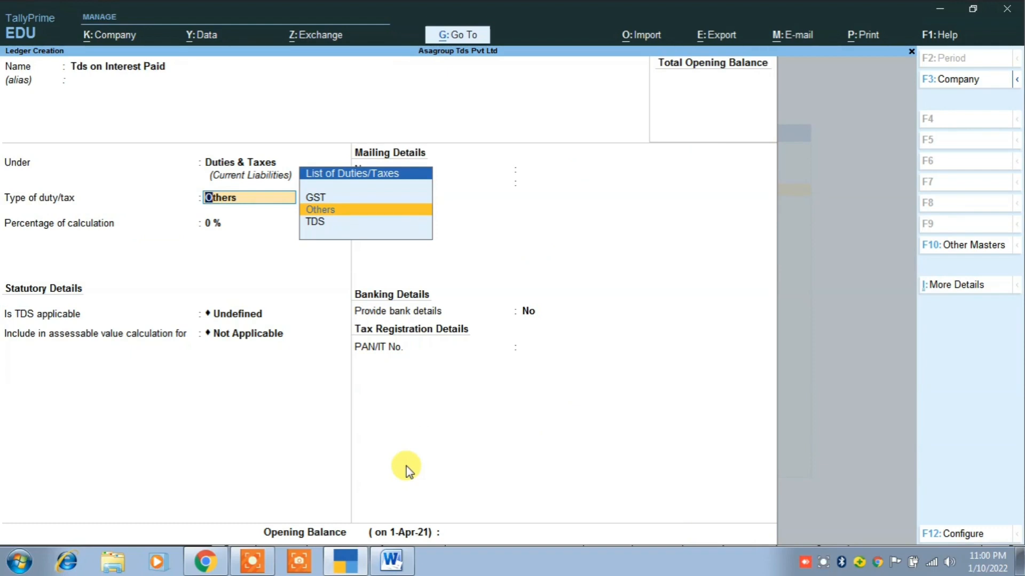
Set the duty type to TDS with nature of payment "Interest other than interest on securitie", and save the ledger without bank details
key("Down")
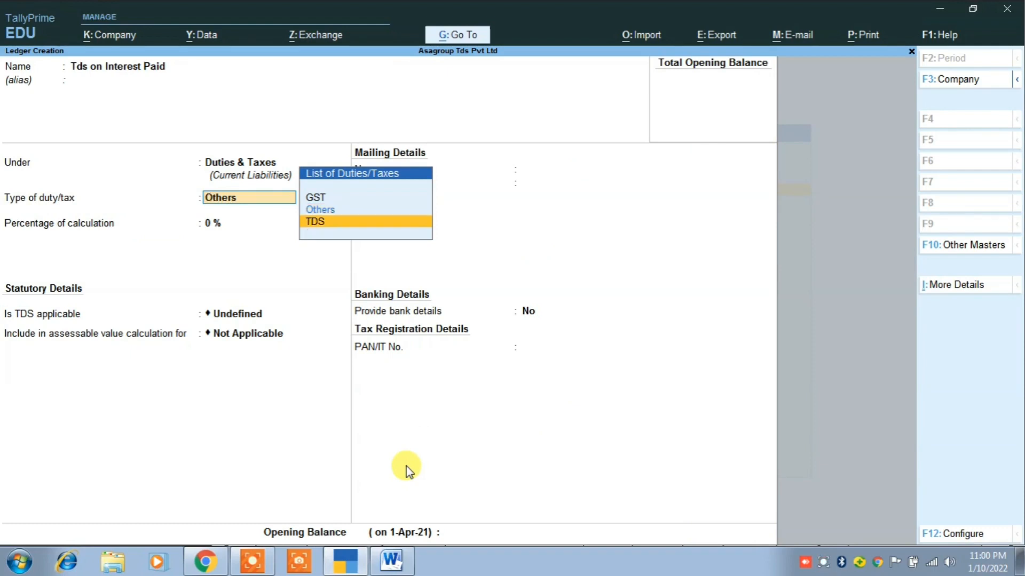
key("Return")
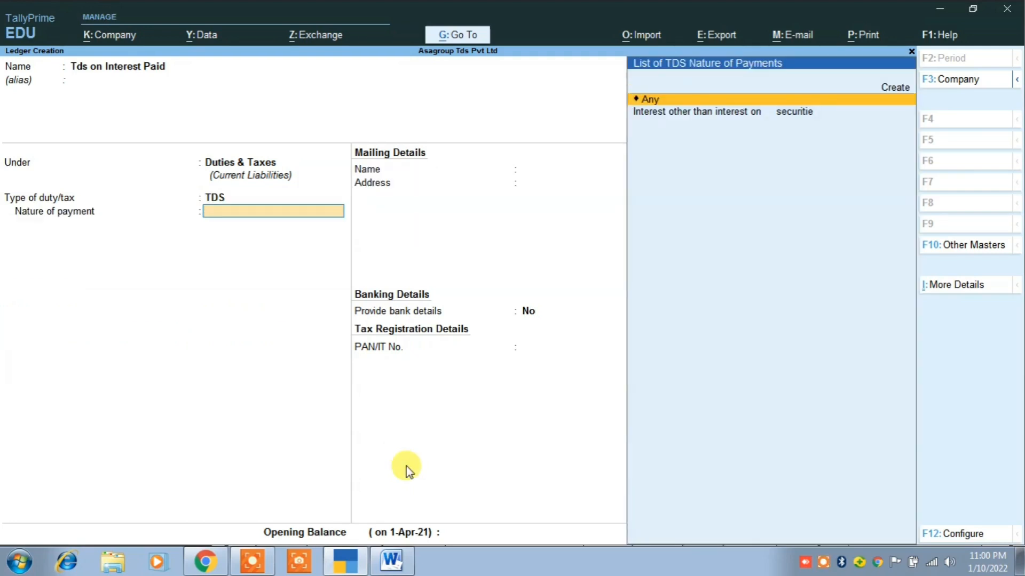
key("Down")
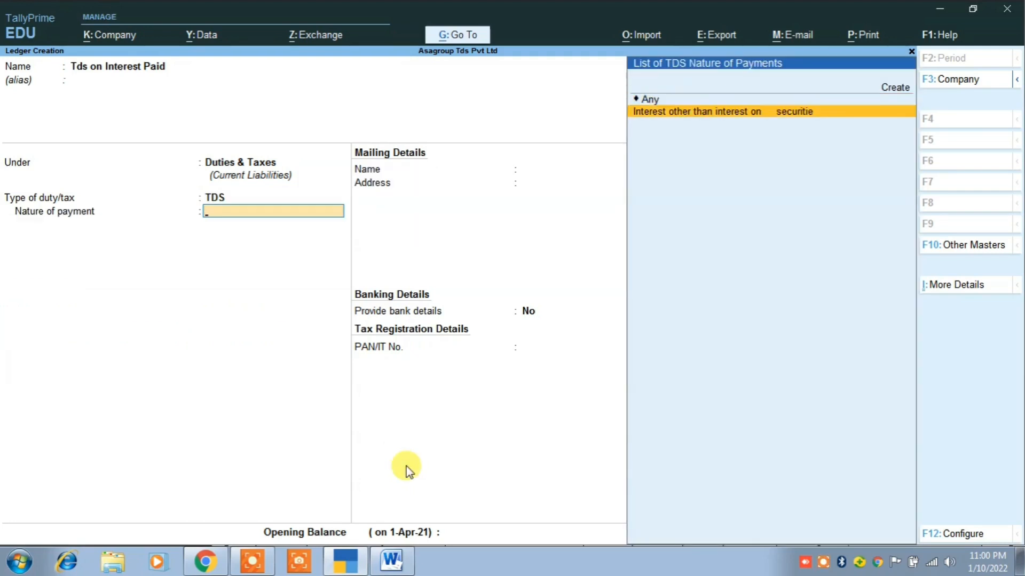
key("Return")
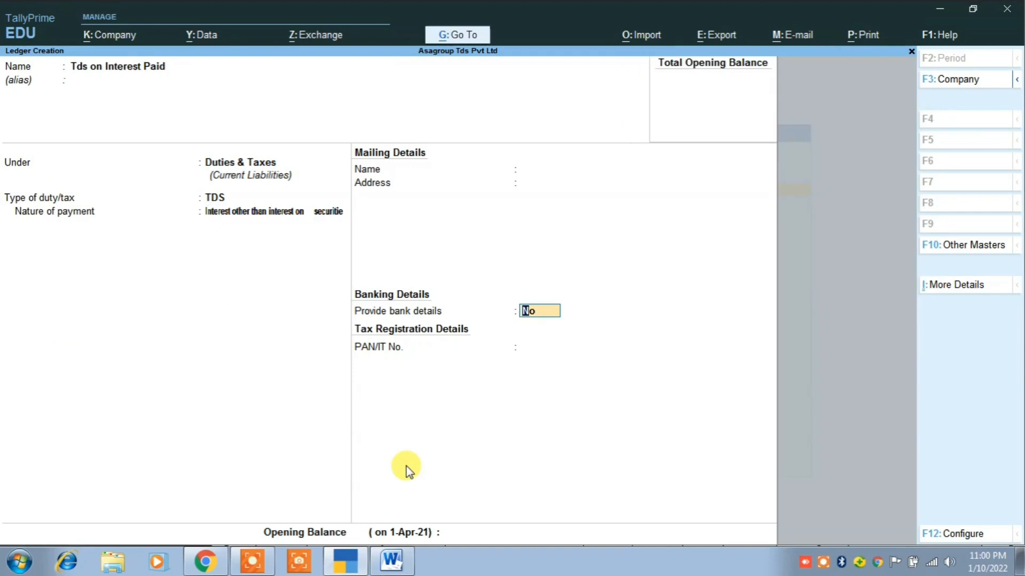
key("Return")
key("Return")
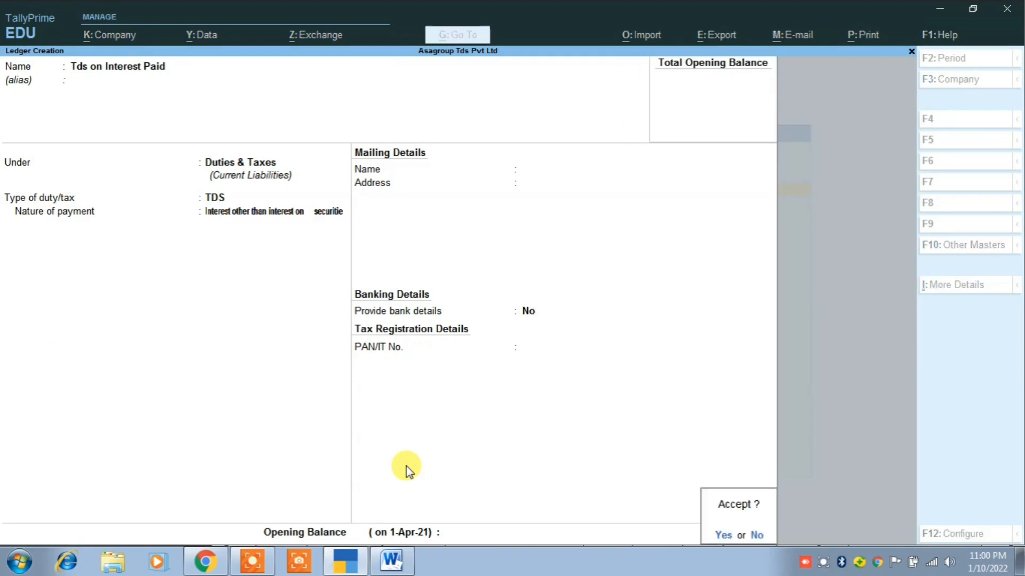
key("Return")
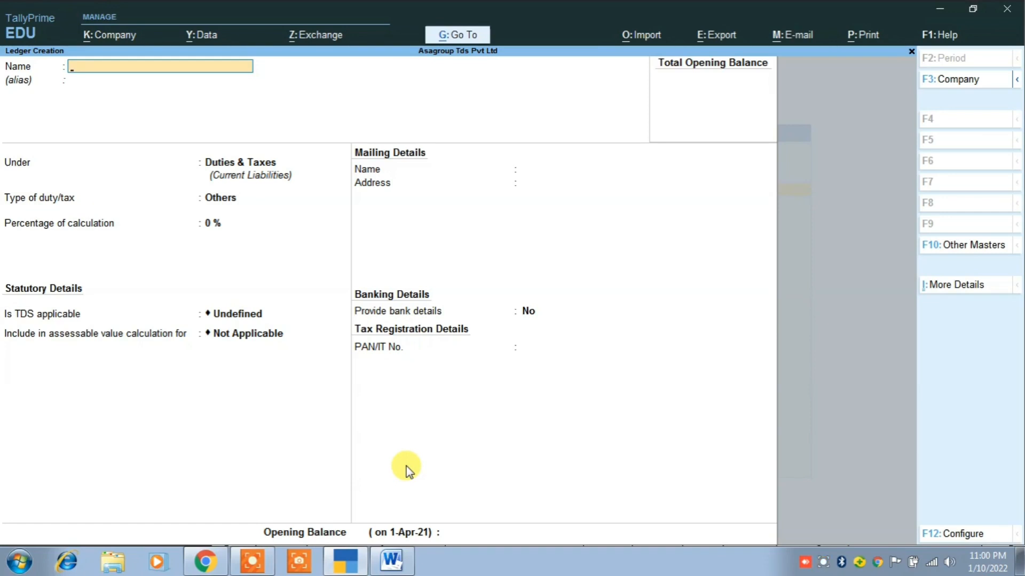
Leave ledger creation and start a new journal voucher for the company
key("Escape")
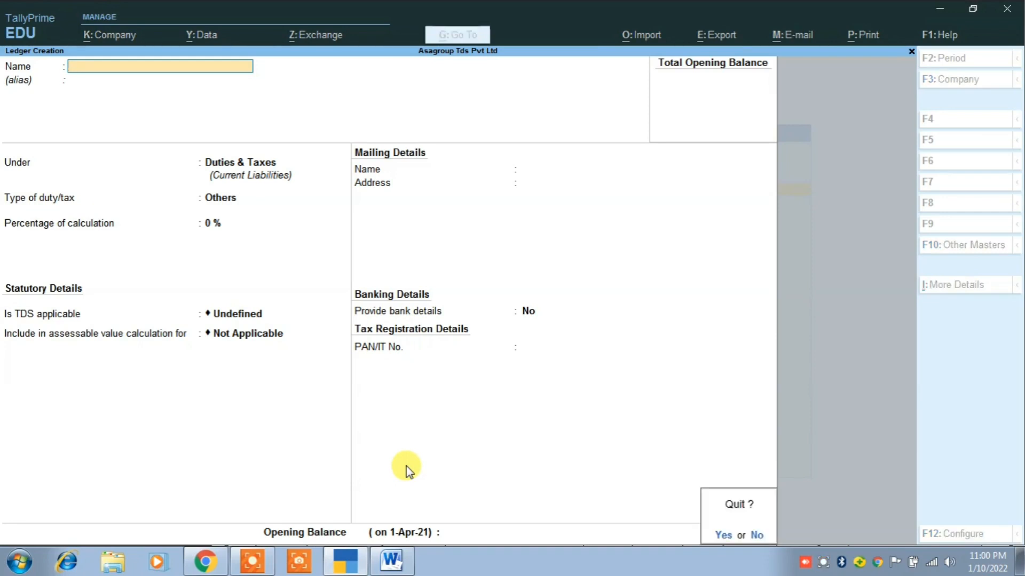
key("y")
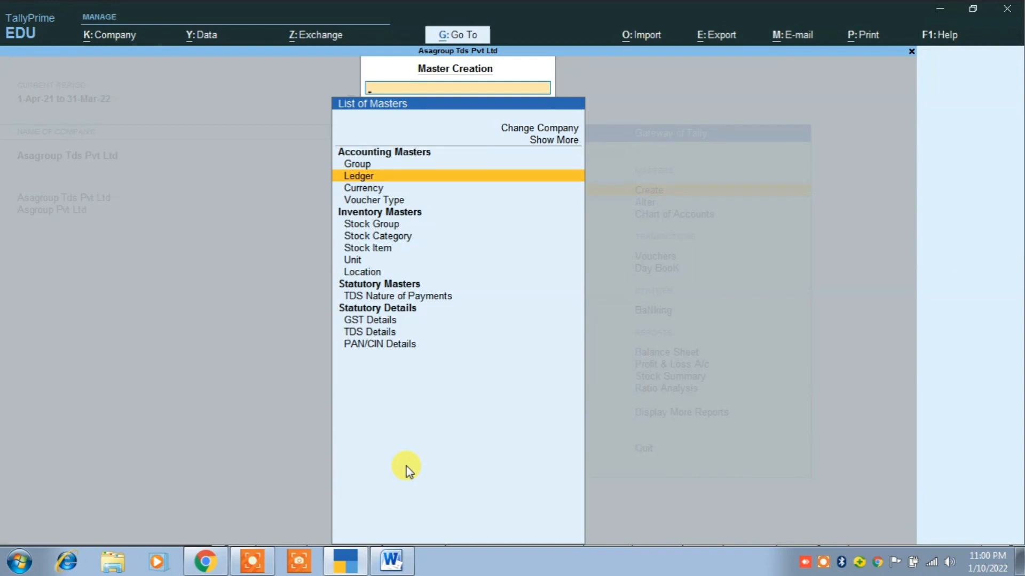
key("Escape")
key("Down")
key("Down")
key("Down")
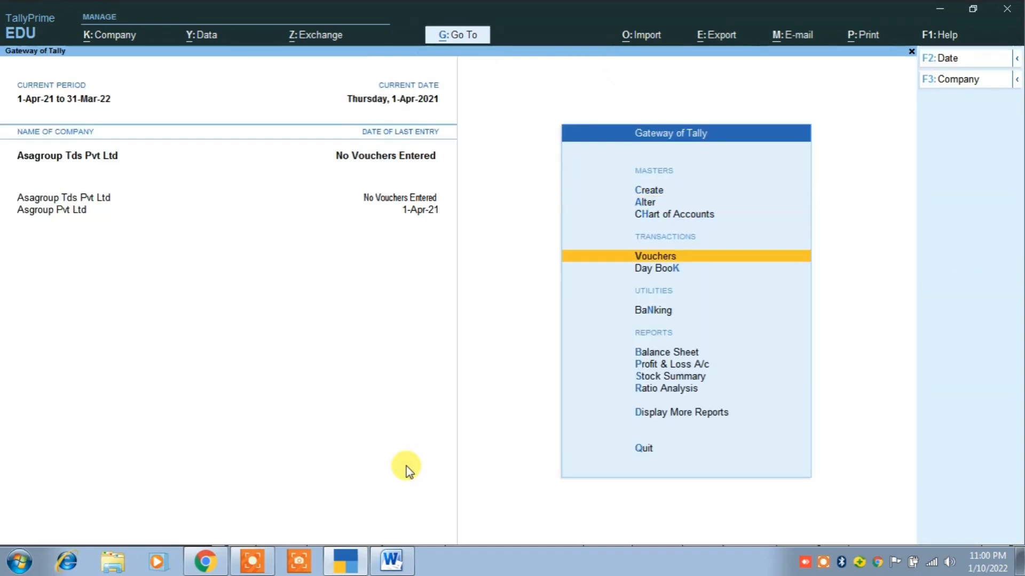
key("Return")
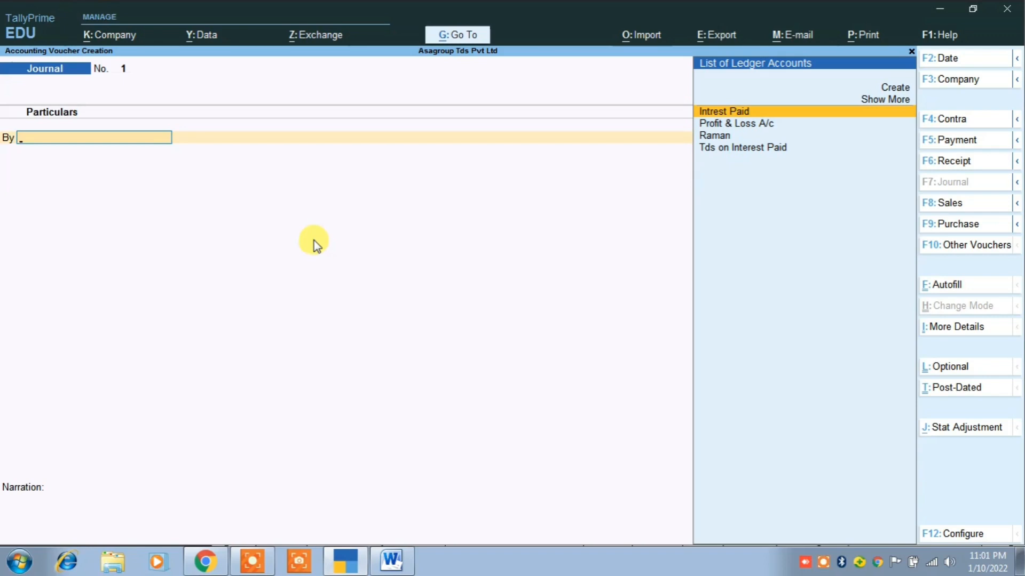
Debit the Intrest Paid ledger with 60,000 in the journal voucher
left_click(732, 113)
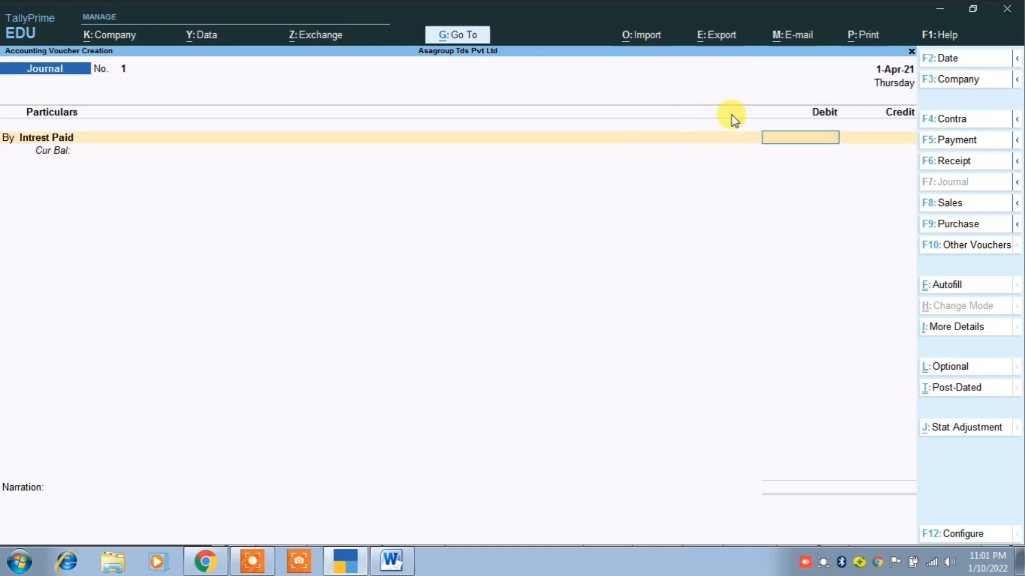
type("60000")
key("Return")
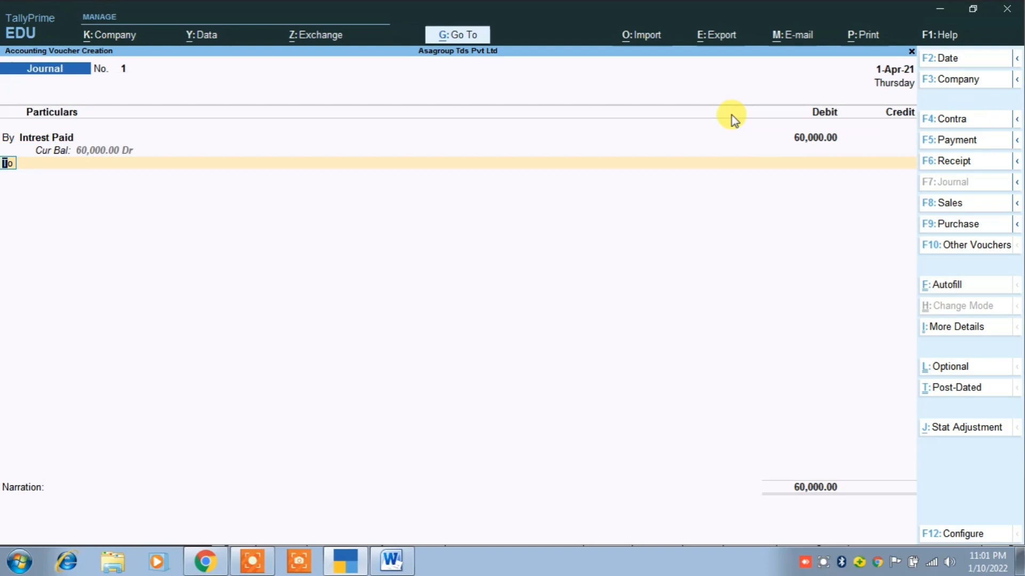
Credit the creditor ledger with 48,000 as the second line of the journal voucher
key("Return")
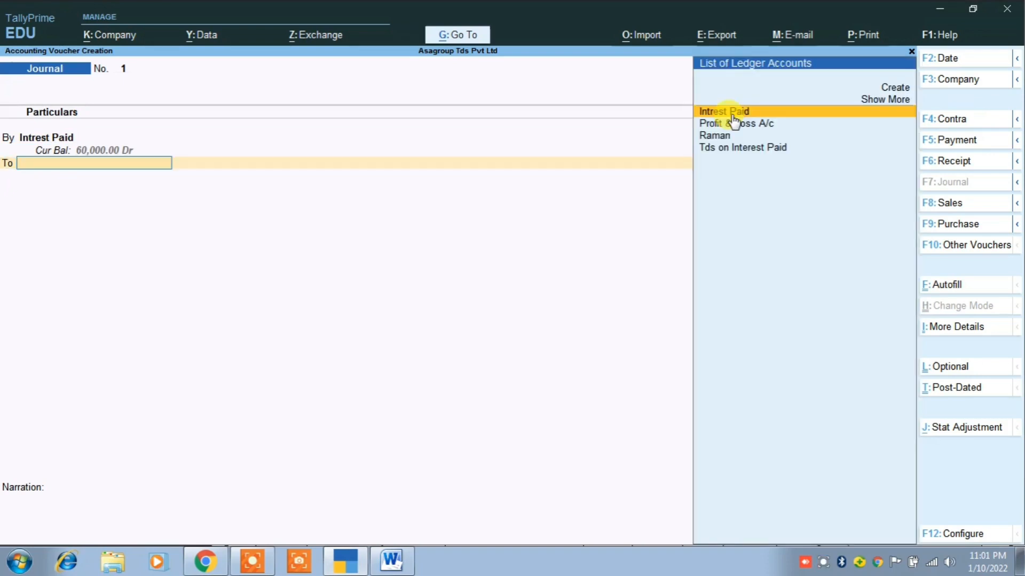
key("Down")
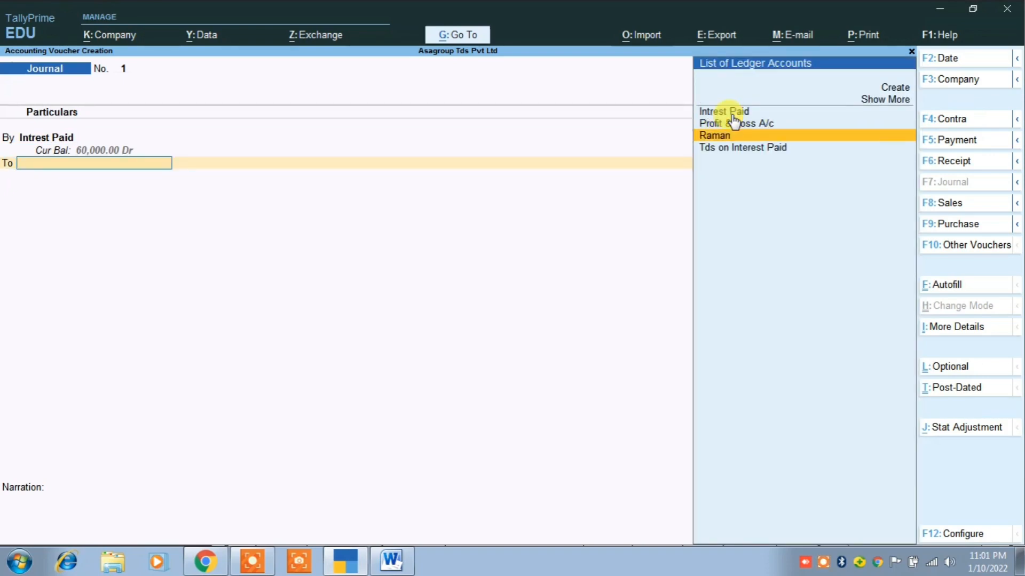
key("Return")
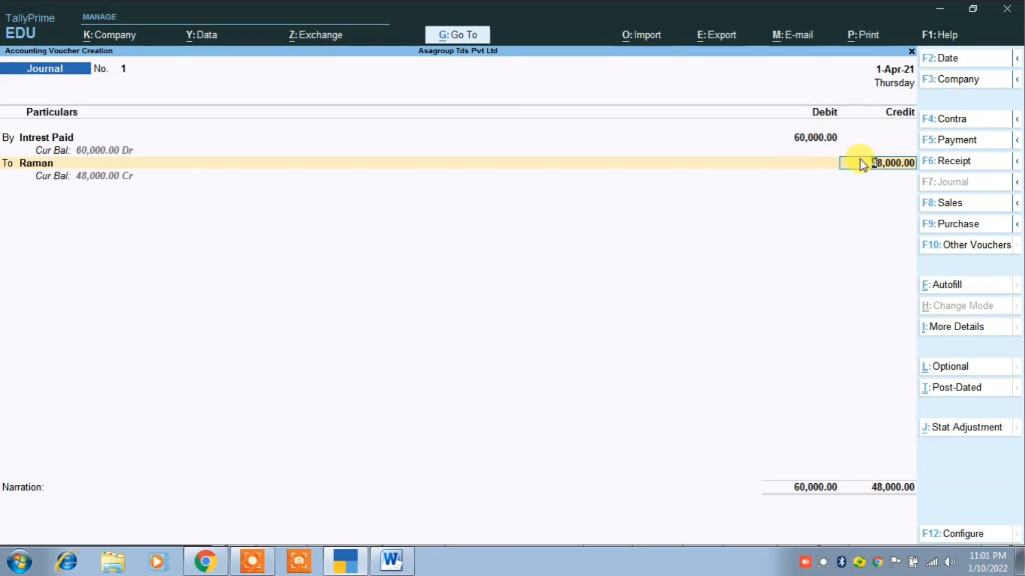
key("Return")
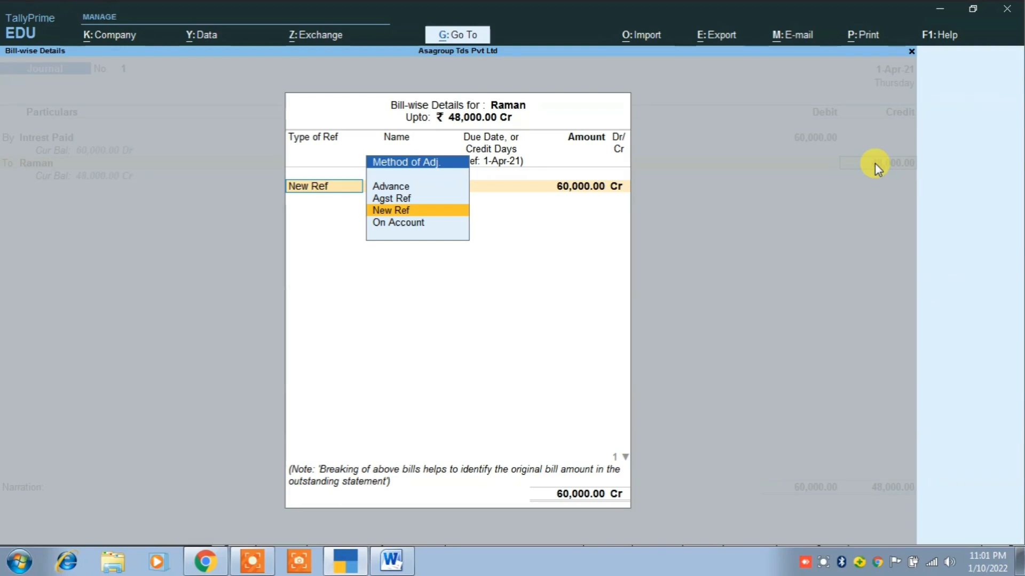
Record the creditor's bill-wise details as New Ref 1 for 48,000 Cr, leaving the due date blank
key("Return")
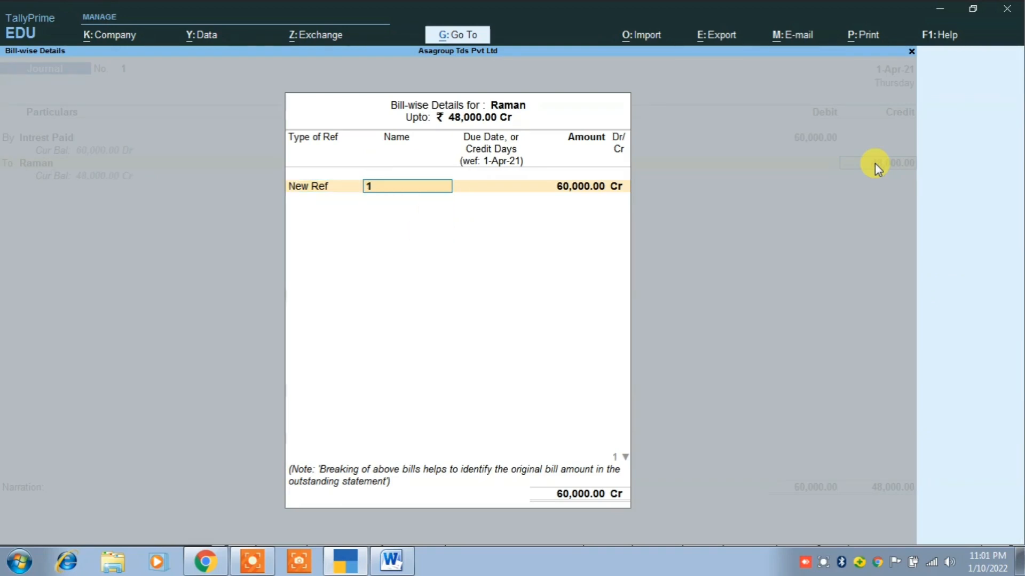
key("Return")
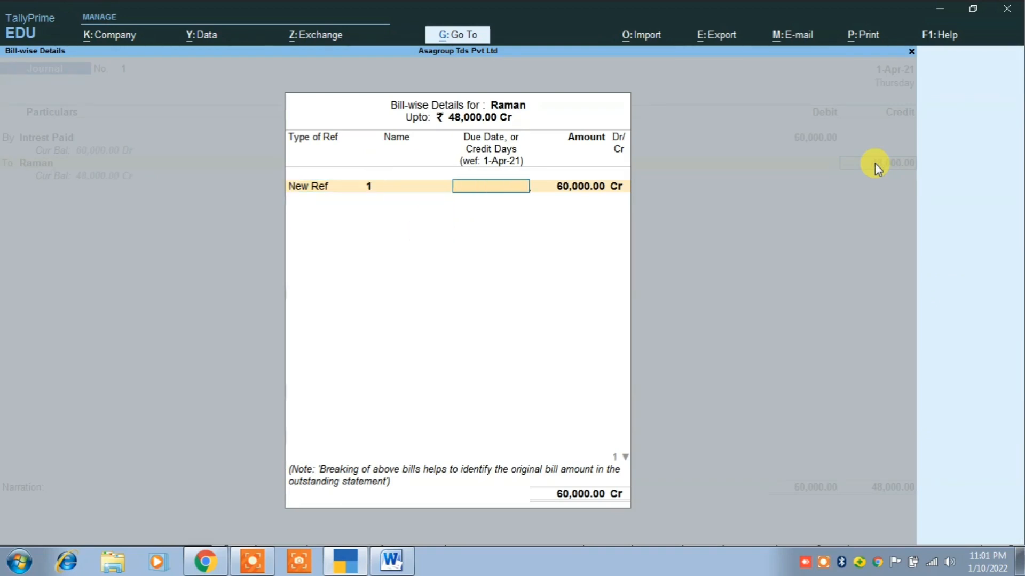
key("Return")
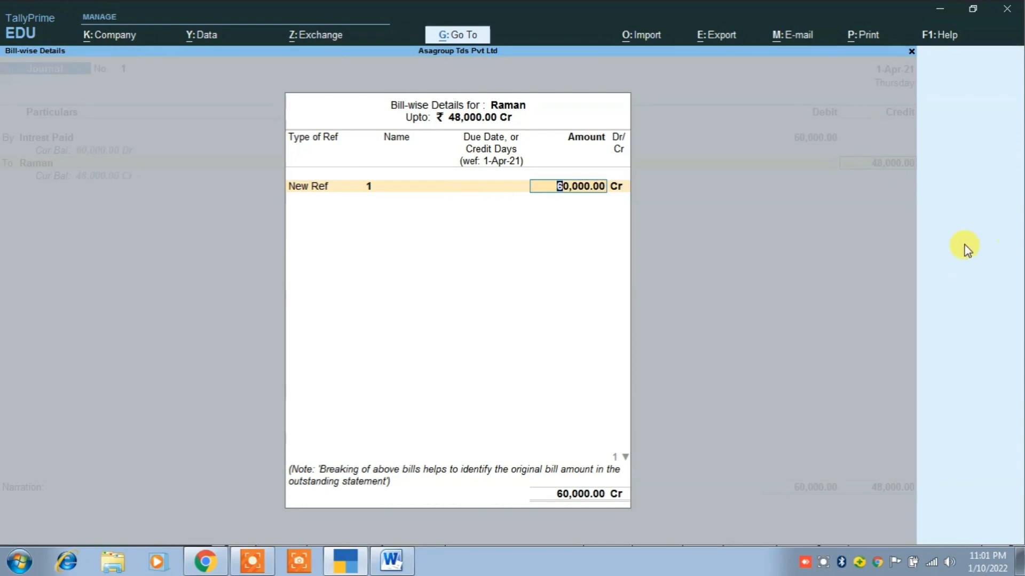
type("48")
type("000")
type("0")
key("BackSpace")
key("BackSpace")
key("BackSpace")
key("BackSpace")
type("000")
key("Return")
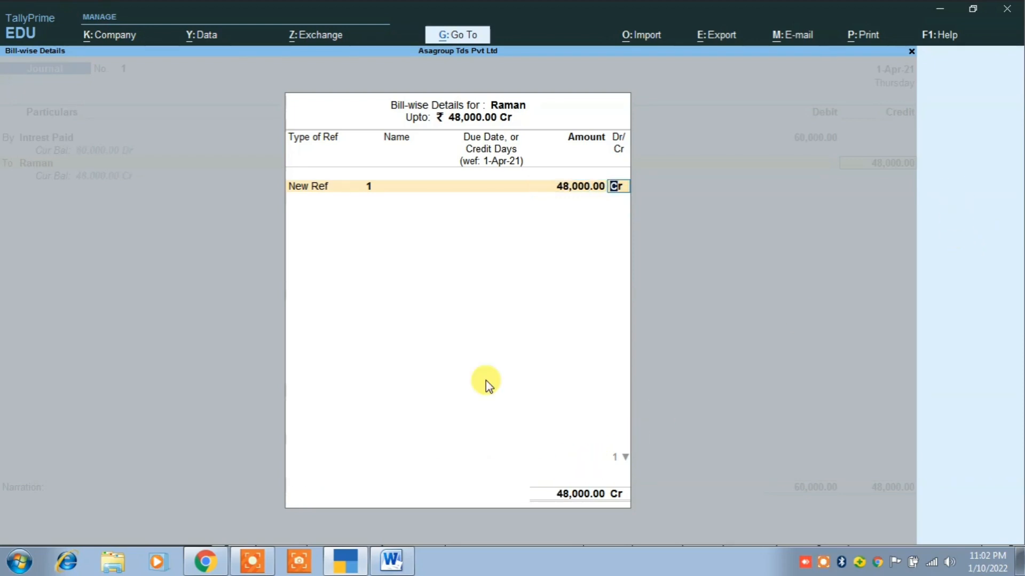
key("Return")
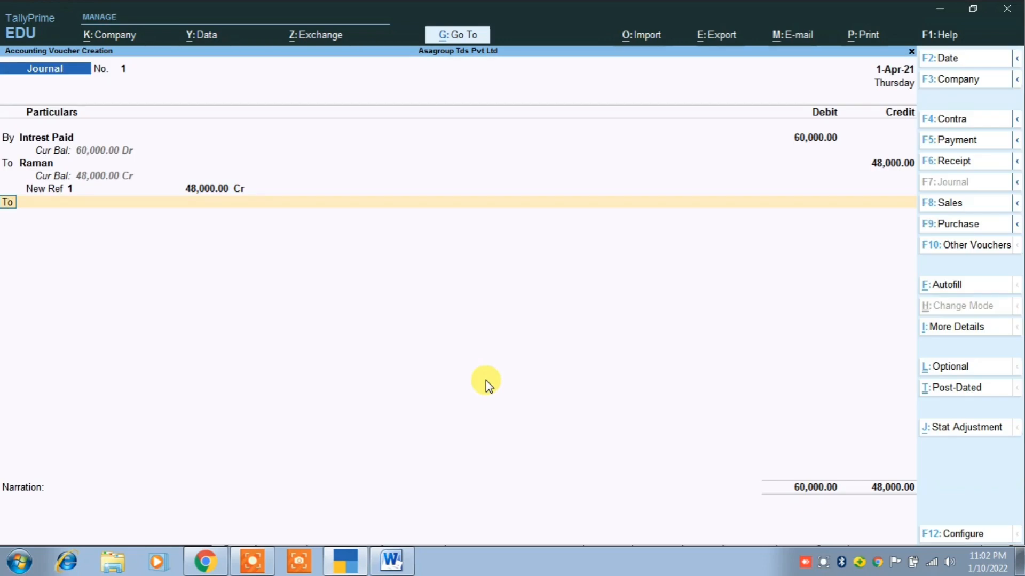
Credit Tds on Interest Paid with 12,000, save the journal without a narration, and leave voucher entry
key("Return")
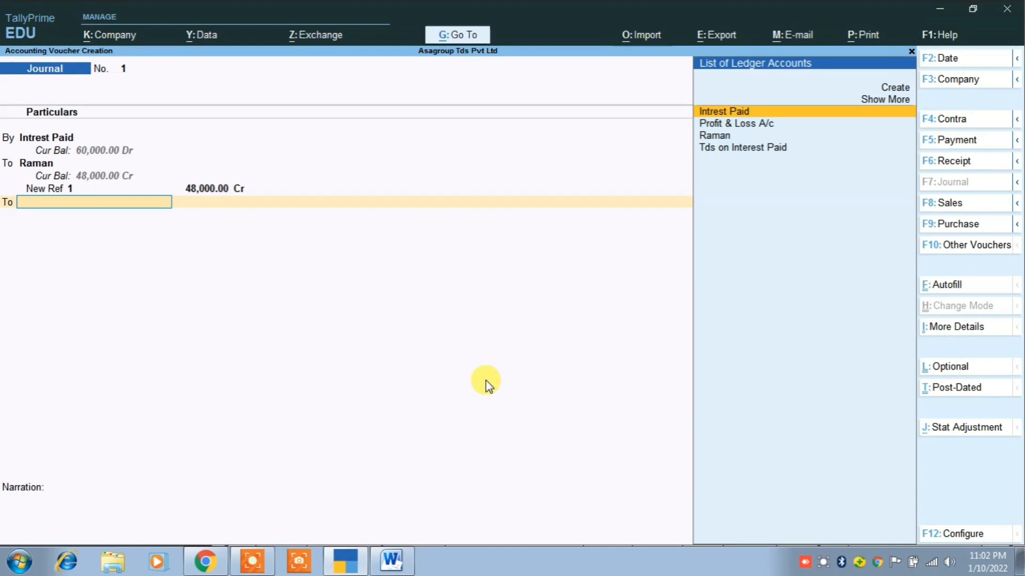
key("Down")
key("Down")
key("Down")
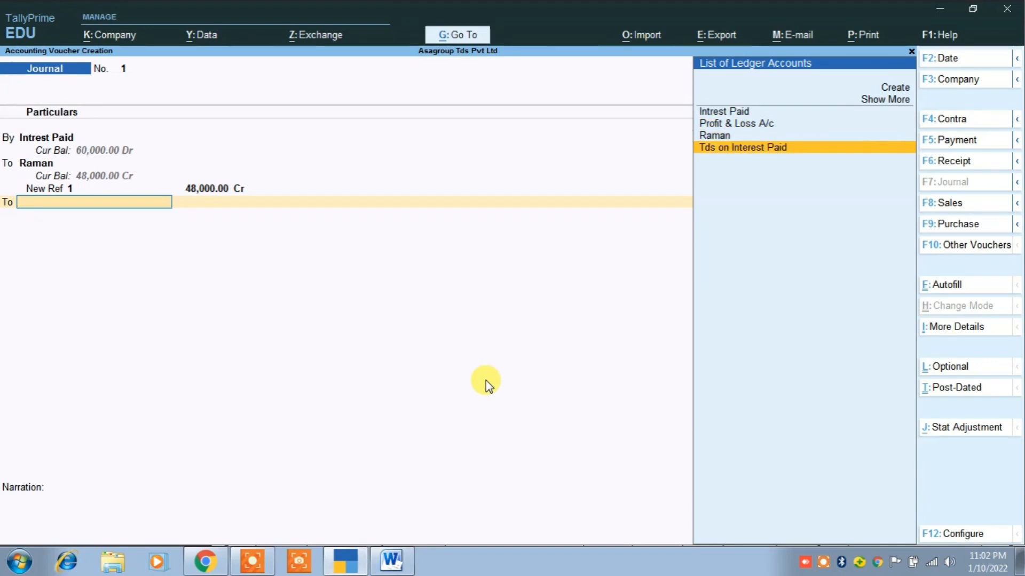
key("Return")
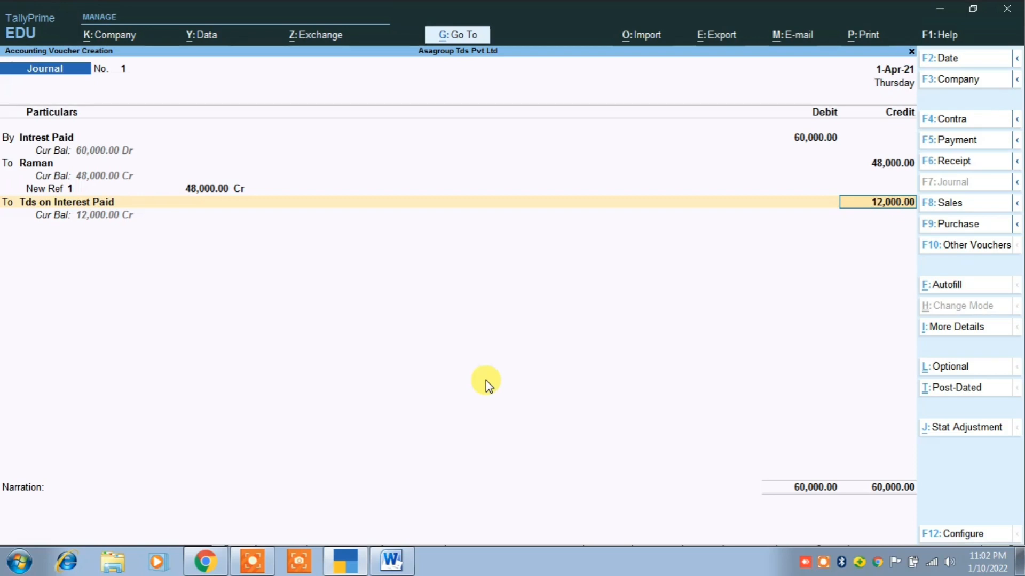
key("Return")
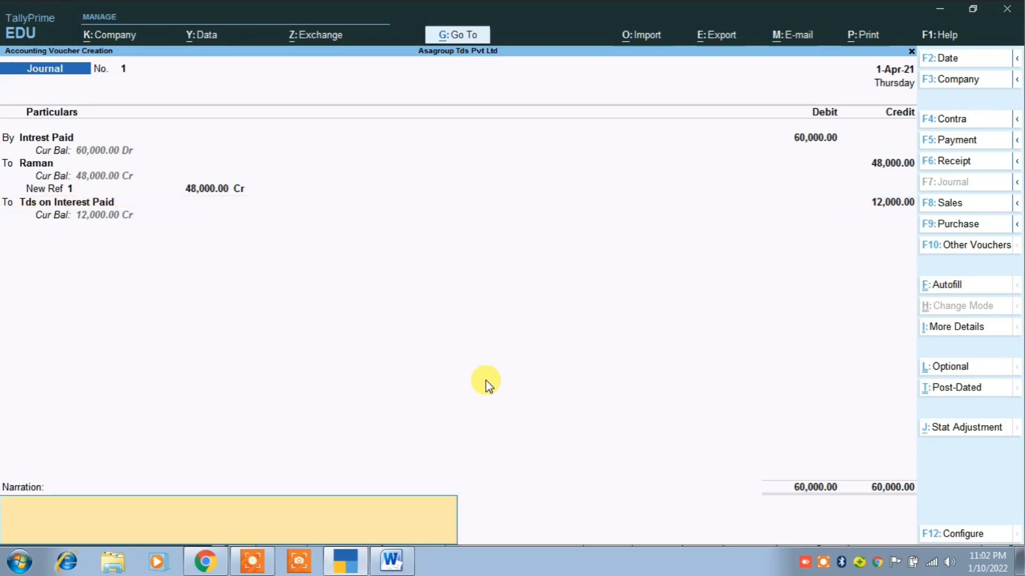
key("Return")
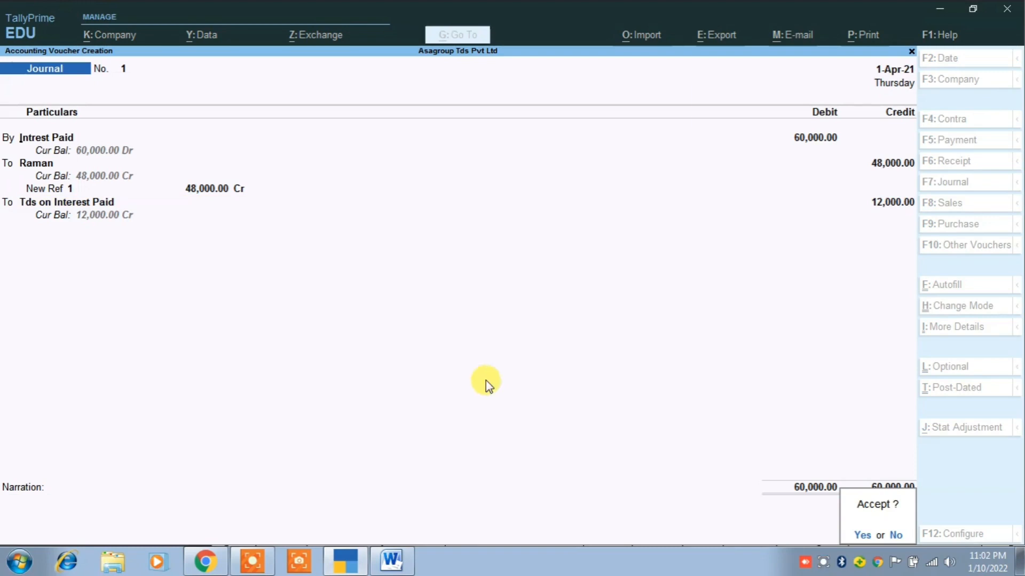
key("Return")
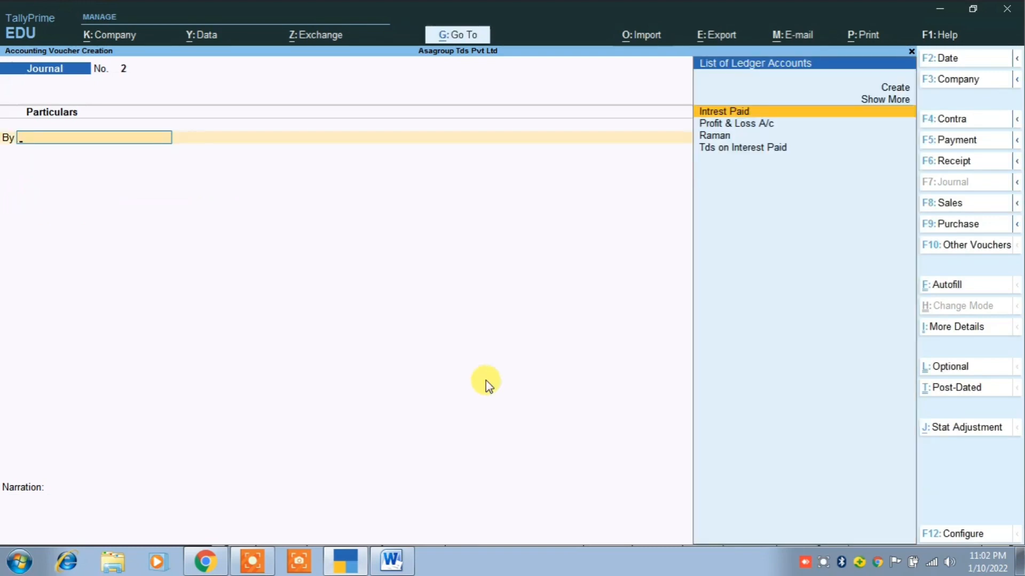
key("Escape")
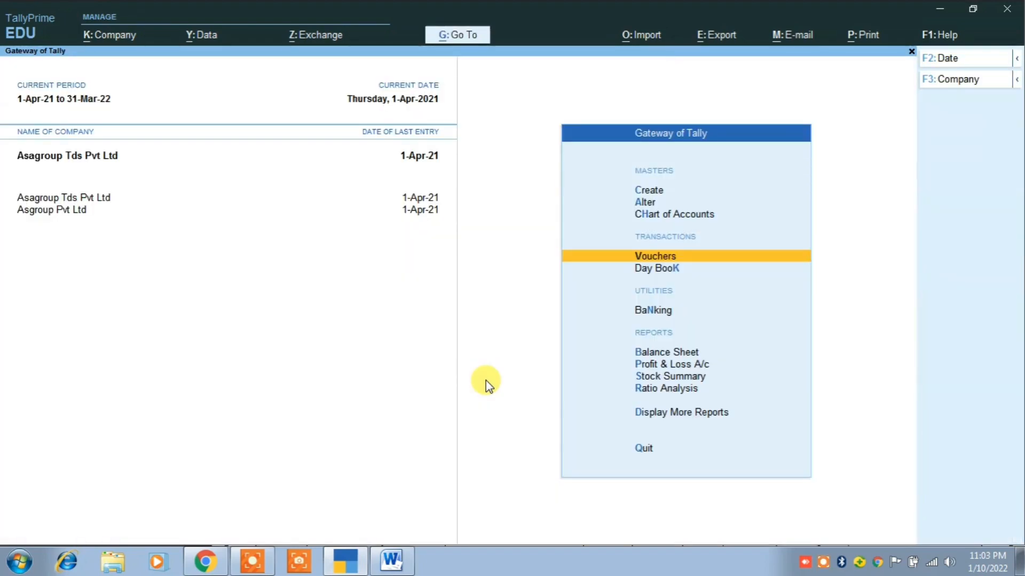
Open the TDS reports among the company's statutory reports
key("Down")
key("Down")
key("Down")
key("Down")
key("Down")
key("Down")
key("Down")
key("Down")
key("Up")
key("Return")
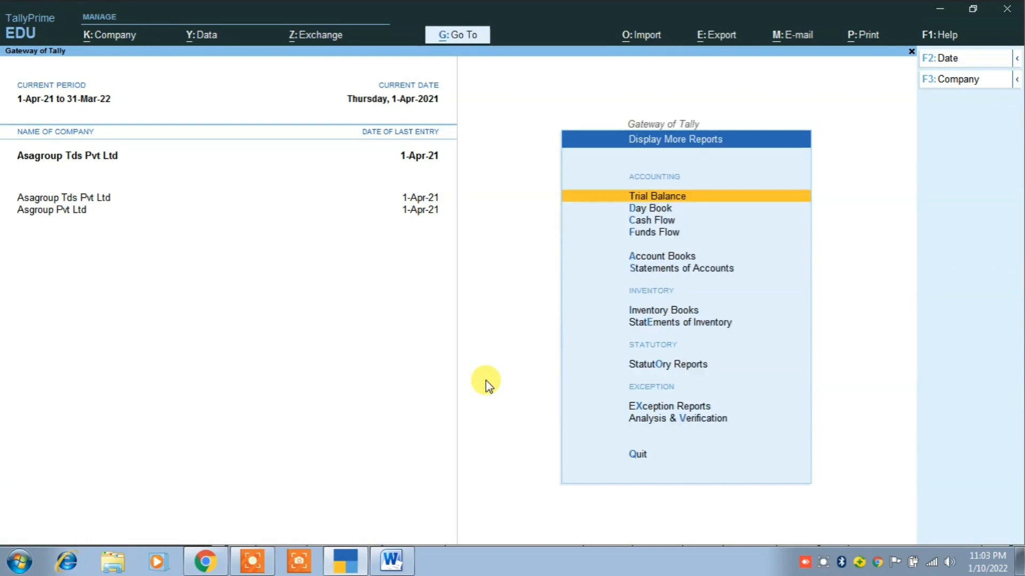
key("Down")
key("Down")
key("Down")
key("Down")
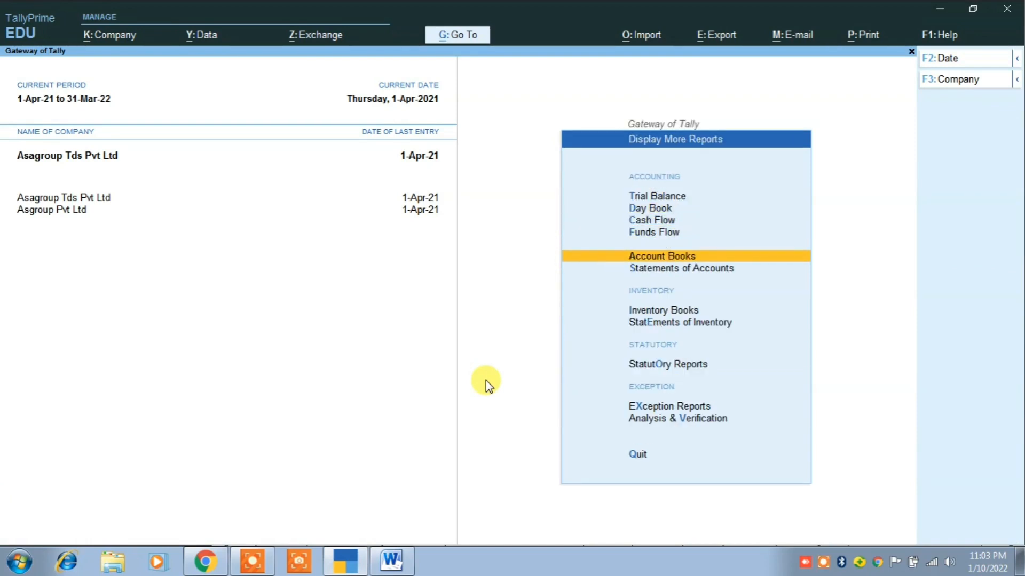
key("Down")
key("Down")
key("Down")
key("Down")
key("Down")
key("Up")
key("Return")
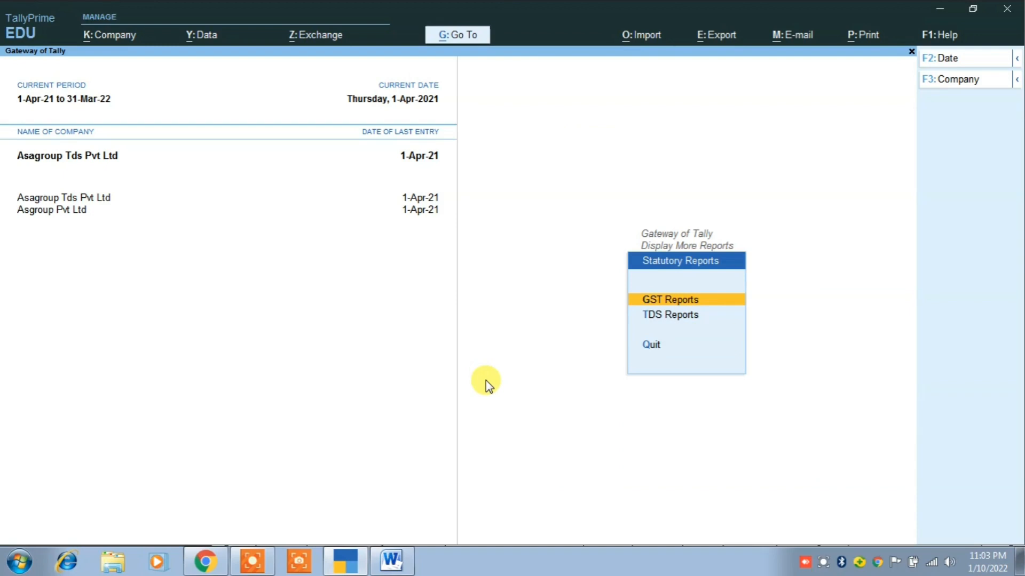
key("Down")
key("Return")
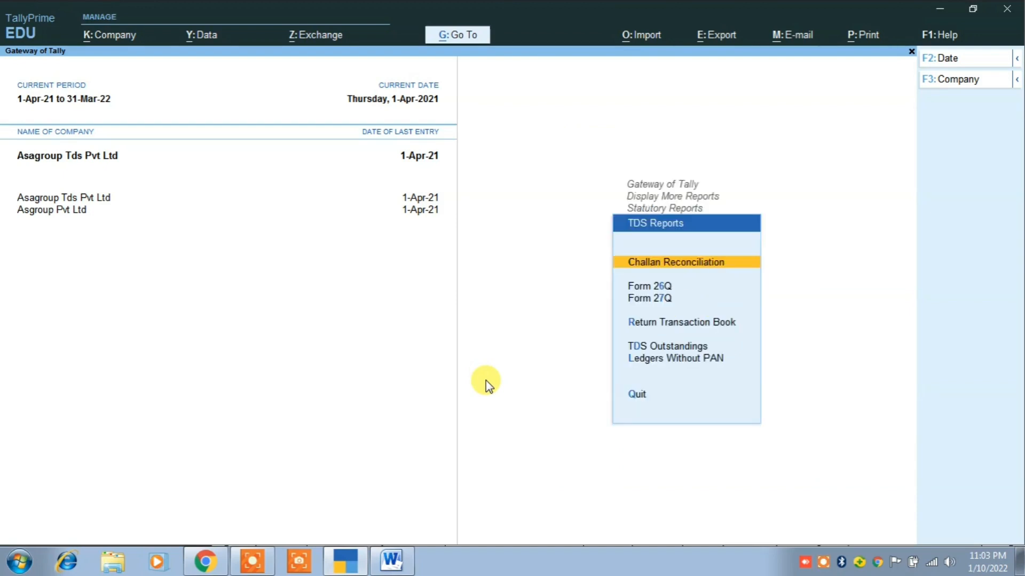
Open TDS Outstandings and examine the pending entries for "Interest other than interest on securitie"
key("Down")
key("Down")
key("Down")
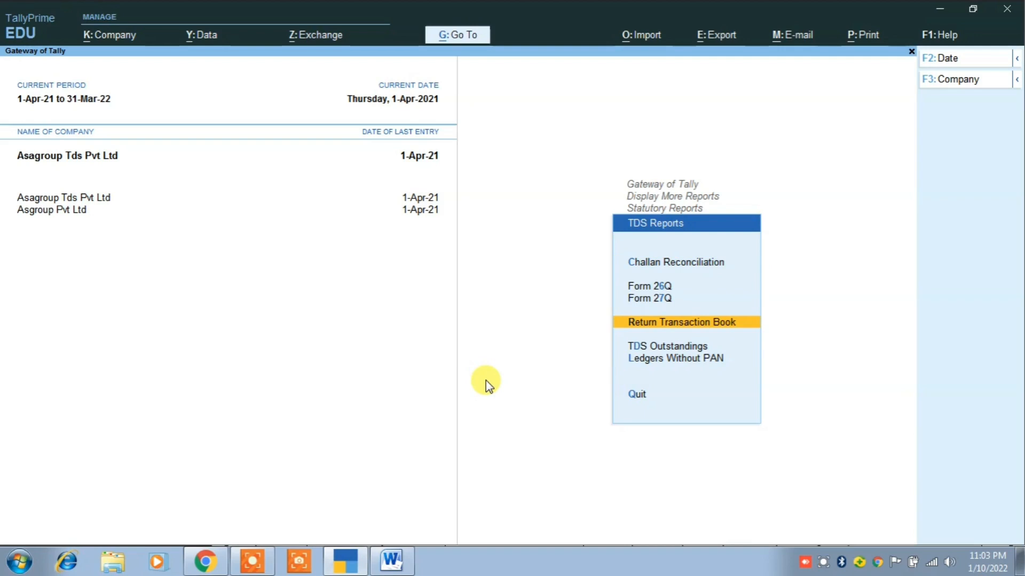
key("Down")
key("Return")
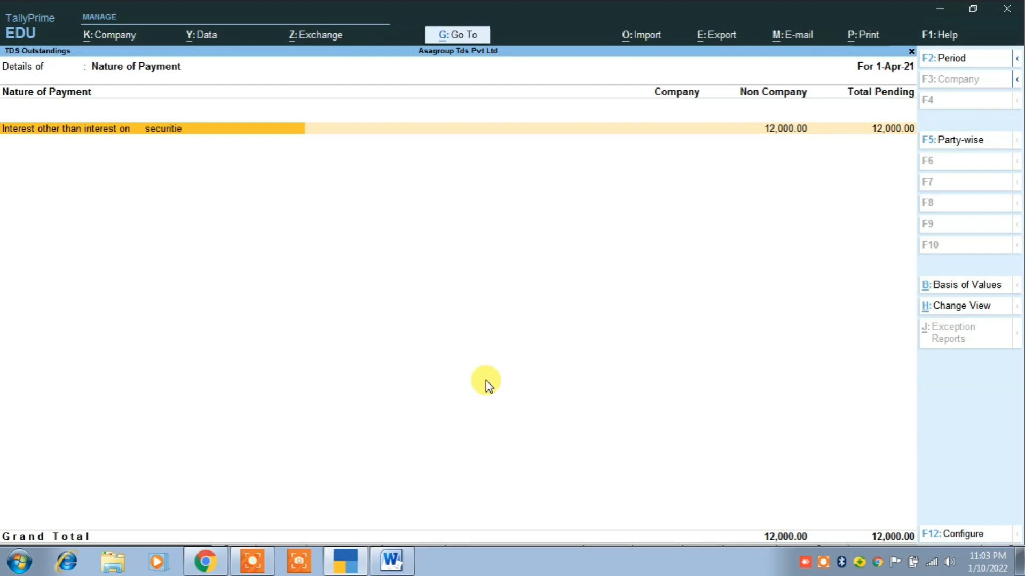
key("Return")
key("Return")
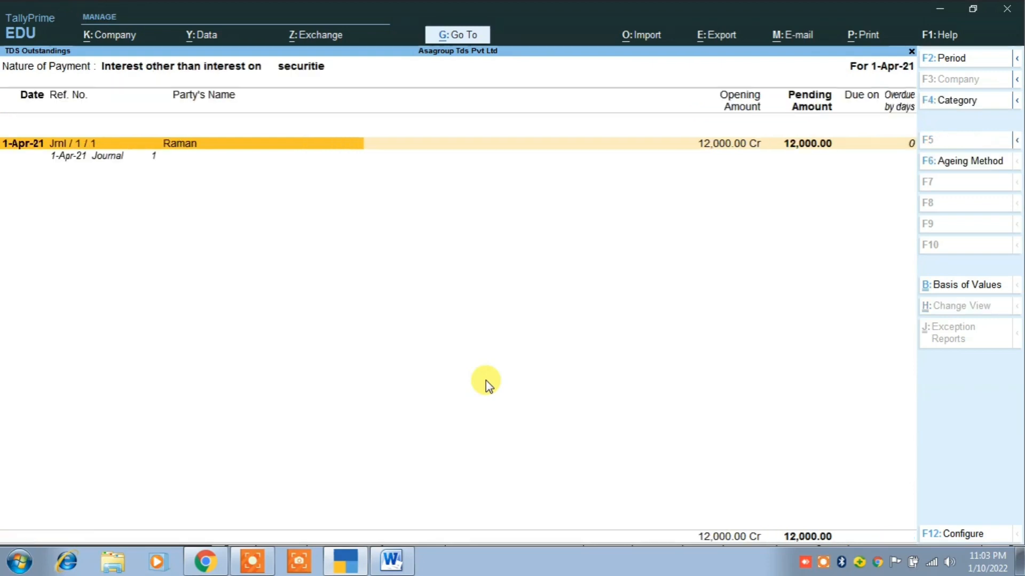
key("Escape")
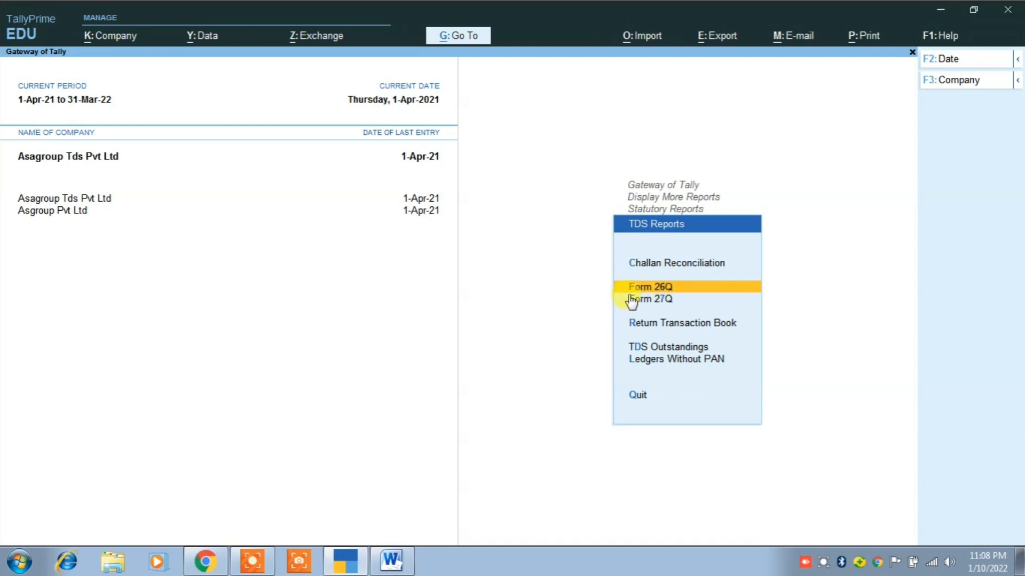
From the Form 26Q report, start a statutory payment with tax type TDS
left_click(672, 292)
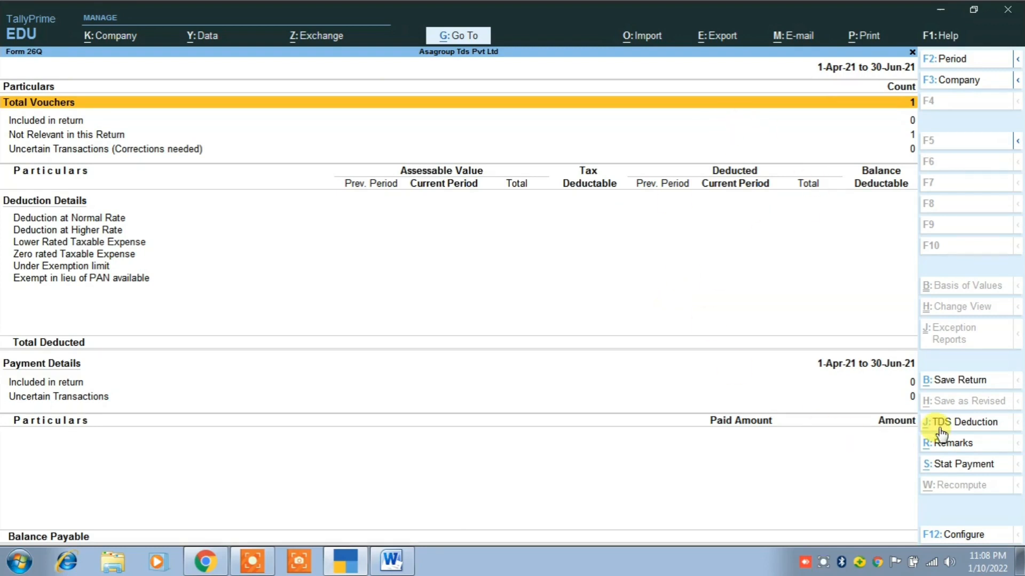
left_click(978, 471)
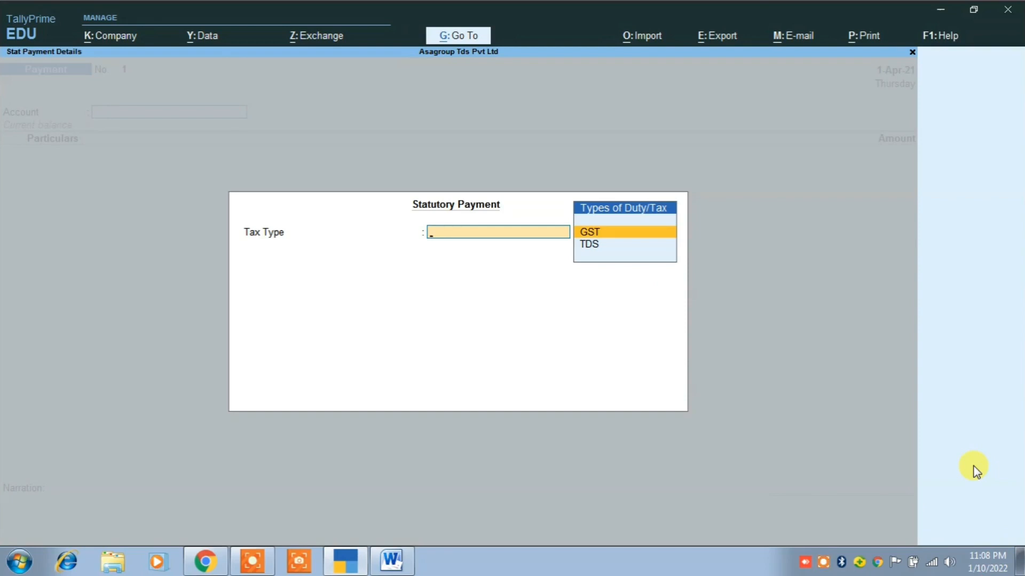
key("Down")
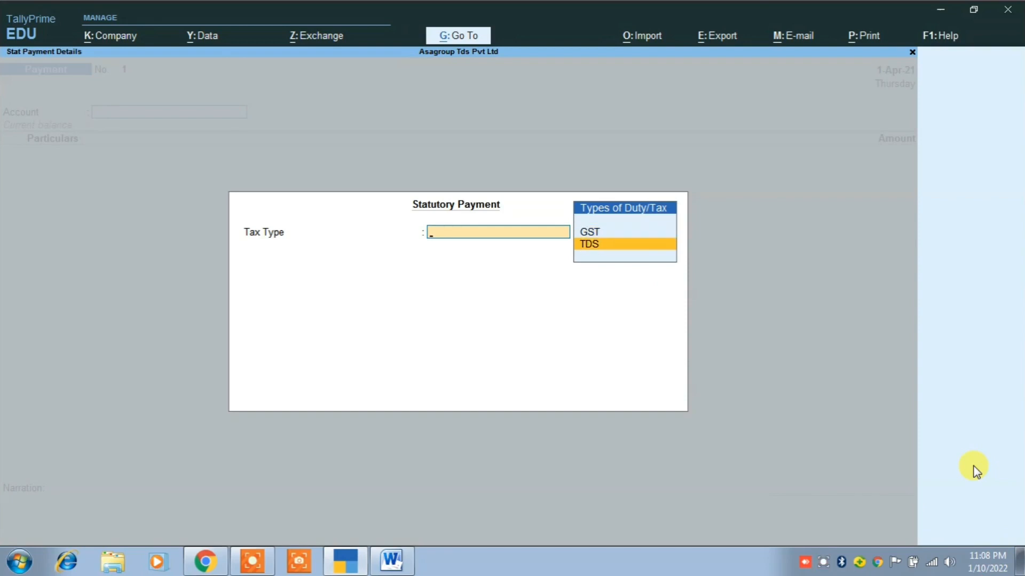
key("Return")
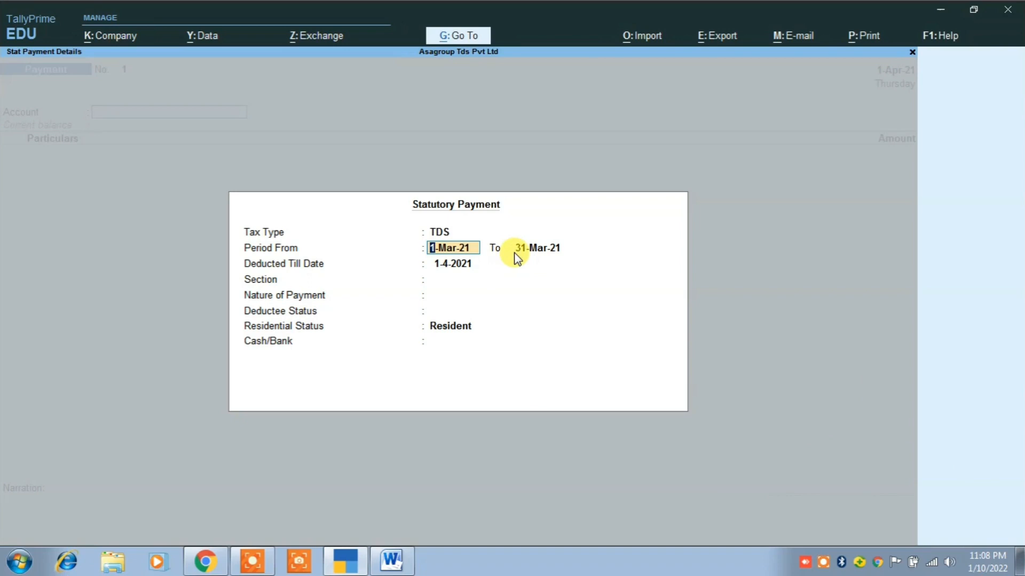
Keep the statutory payment period 1-Mar-21 to 31-Mar-21 and the Deducted Till Date 1-4-2021
key("Return")
key("Return")
key("Return")
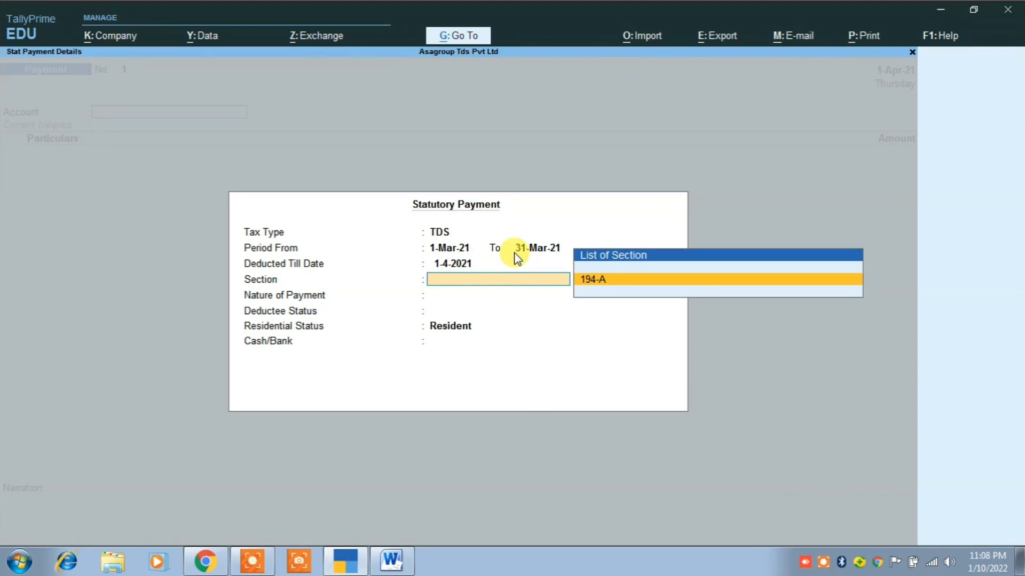
Complete the statutory payment details with section 194-A, "Interest other than interest on securitie", deductee status All Items and Cash as the payment account
key("Return")
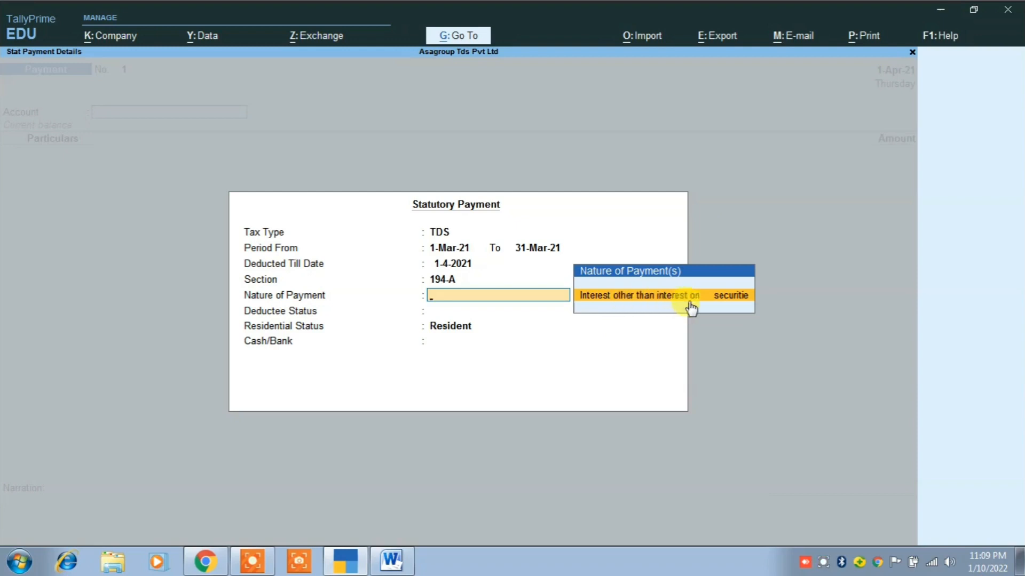
key("Return")
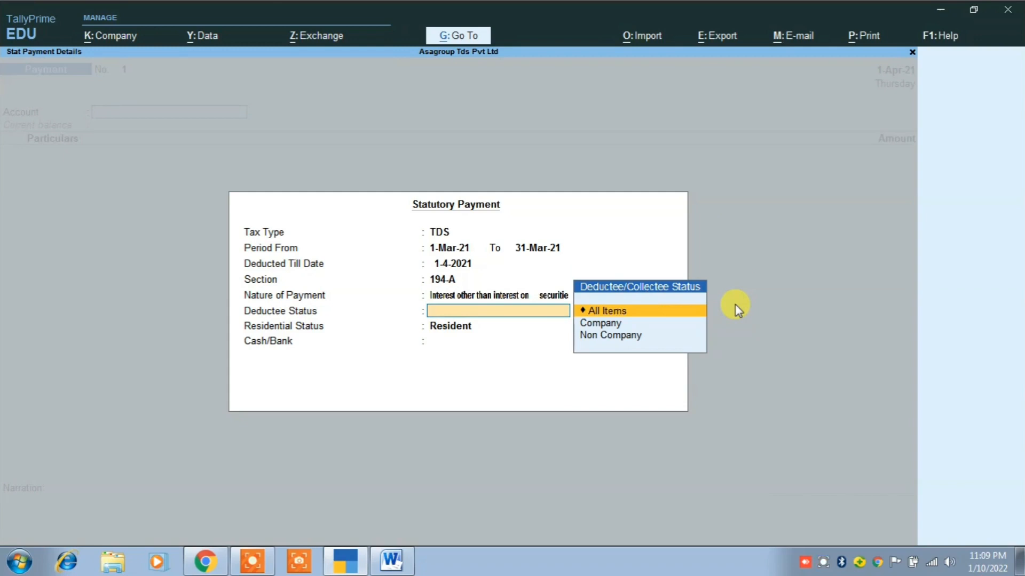
key("Return")
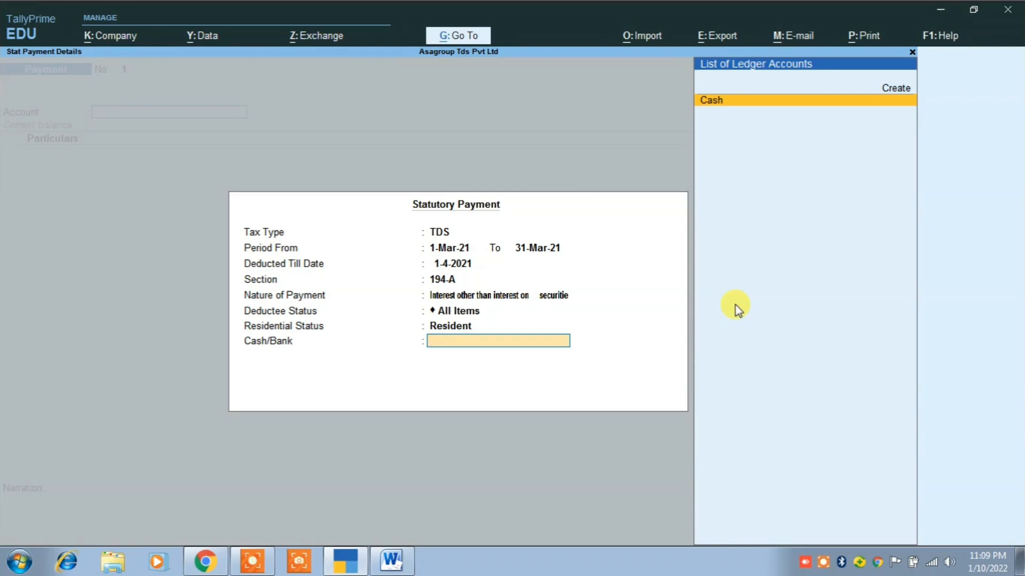
key("Up")
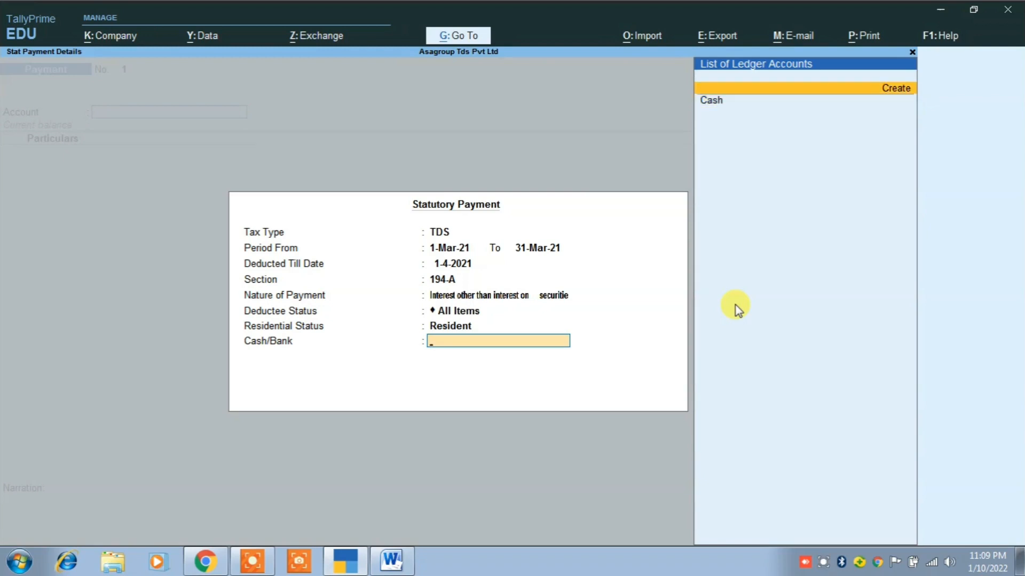
key("Down")
key("Return")
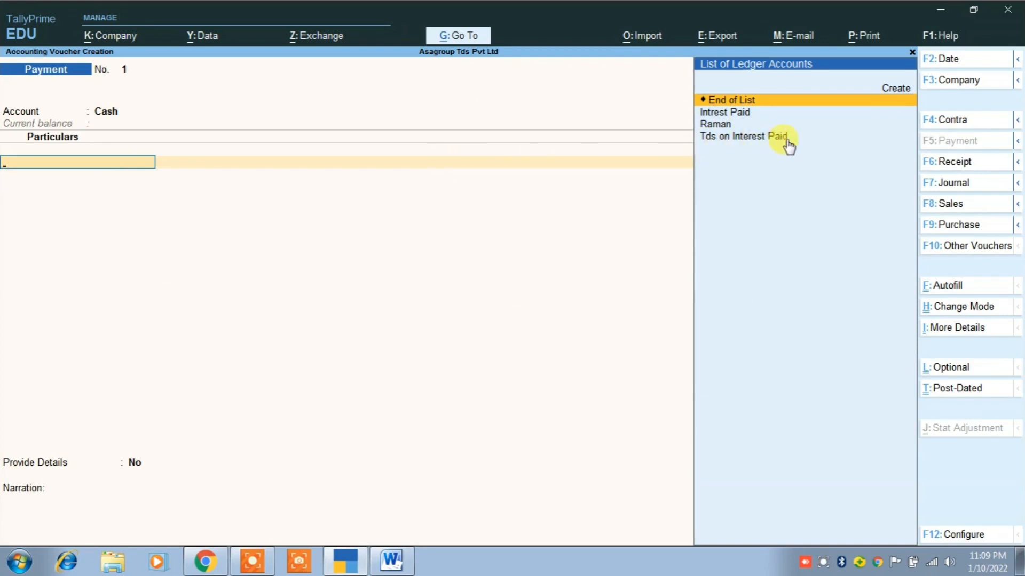
Enter Tds on Interest Paid with payment type Interest and amount 12000, and save the payment voucher without a narration
left_click(736, 140)
key("Return")
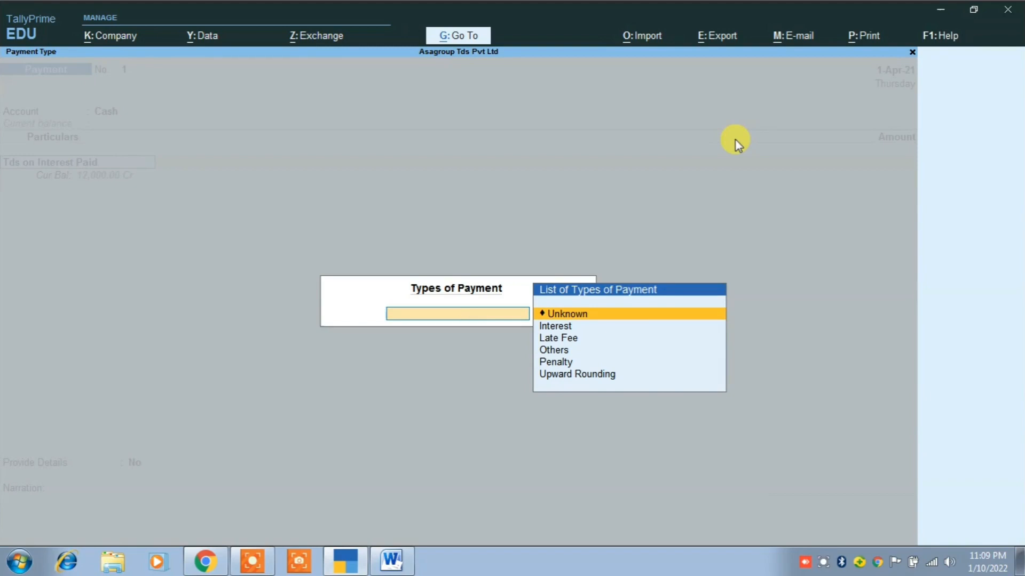
key("Down")
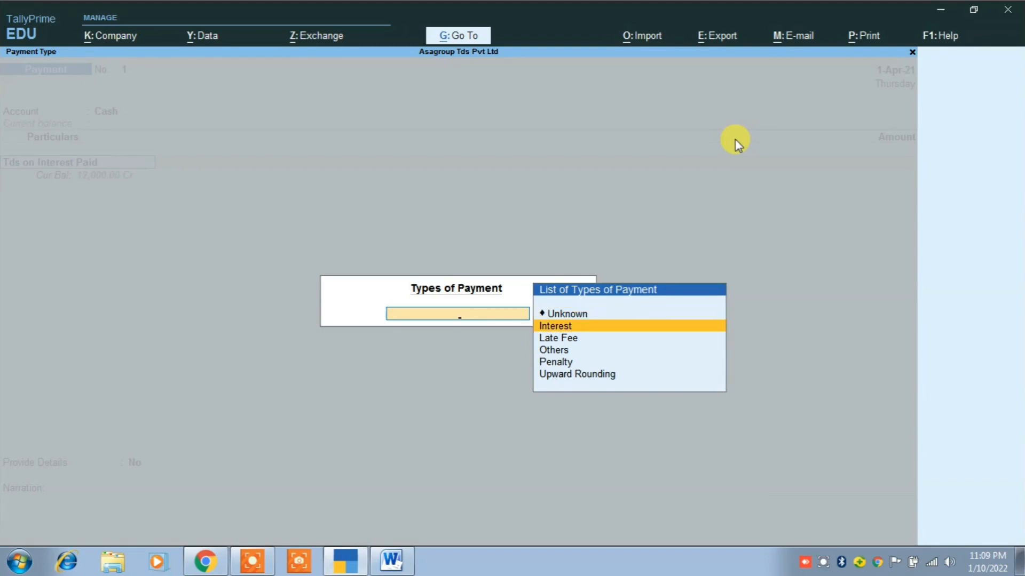
key("Return")
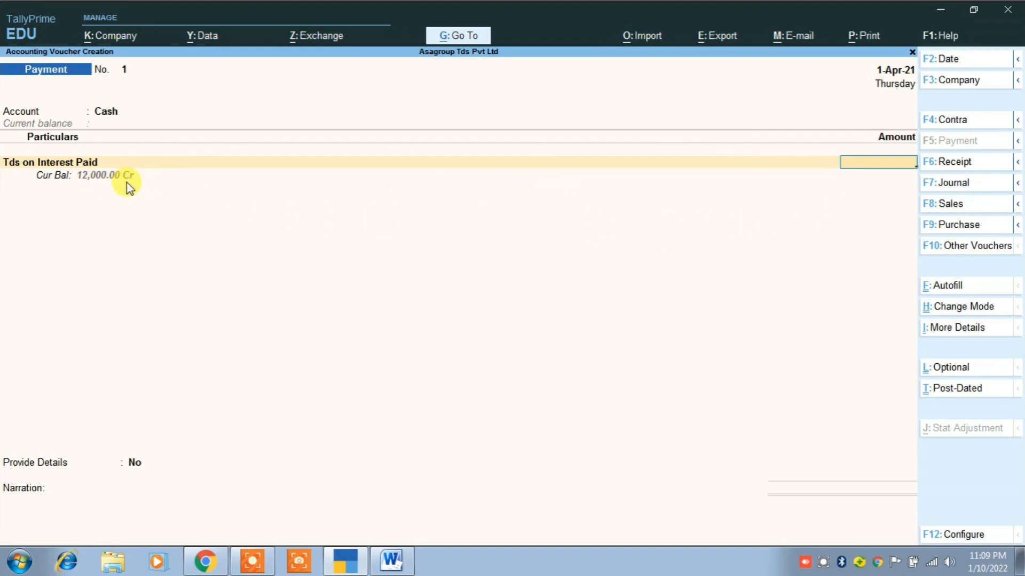
type("12000")
key("Return")
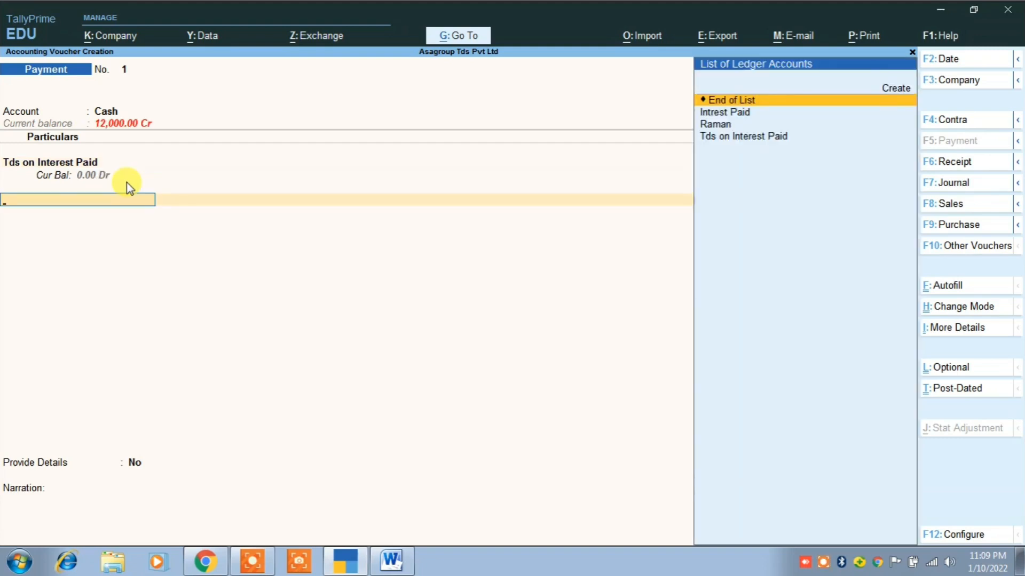
key("Return")
key("Return")
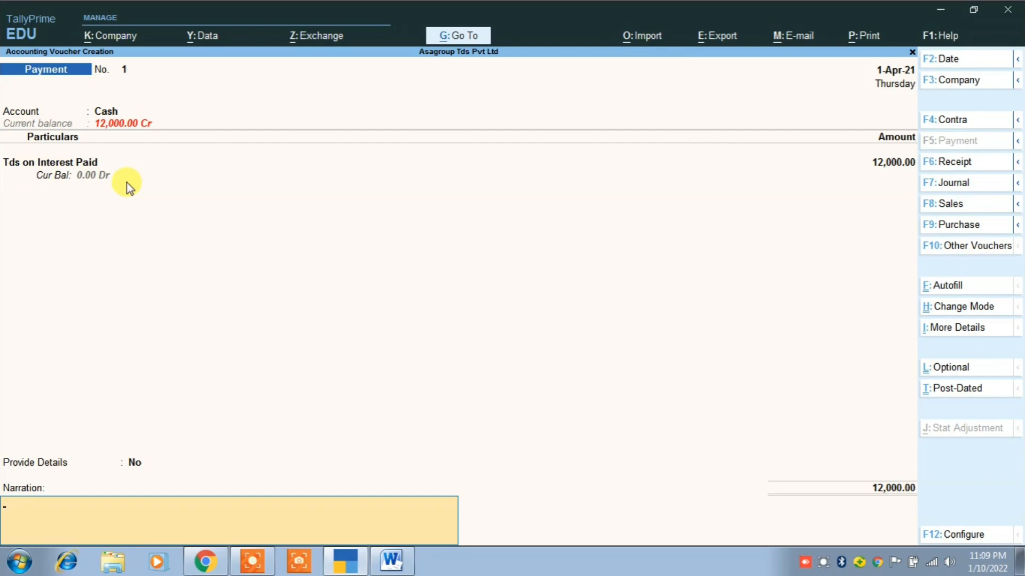
key("Return")
key("Return")
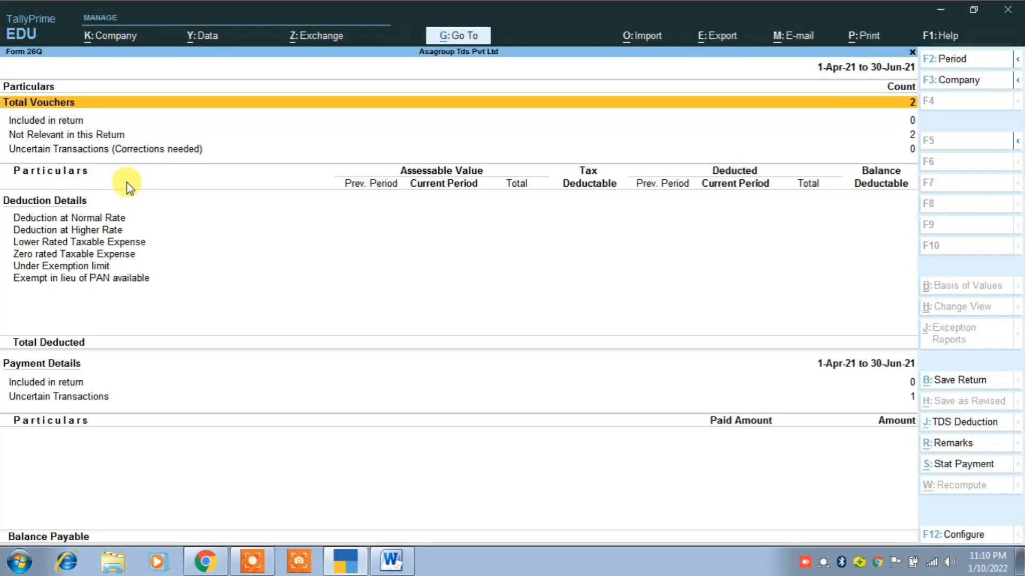
Leave the Form 26Q report for the Gateway of Tally and open a new payment voucher
key("Escape")
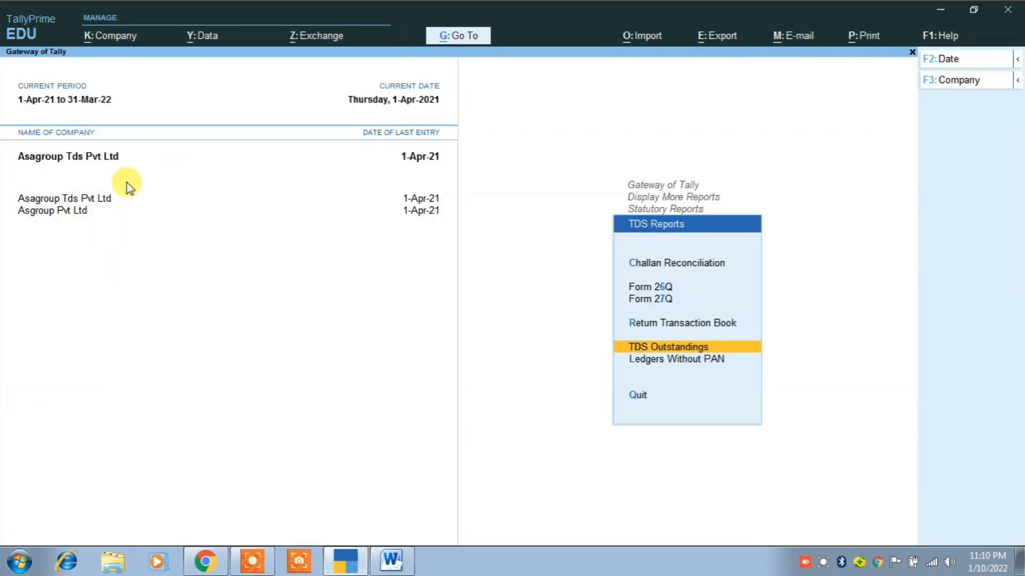
key("Escape")
key("Escape")
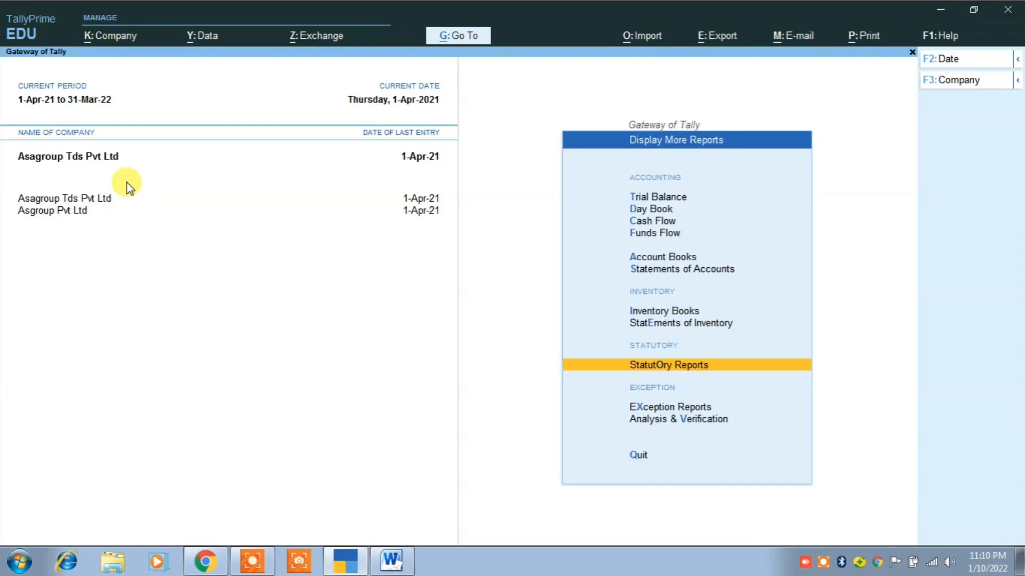
key("Escape")
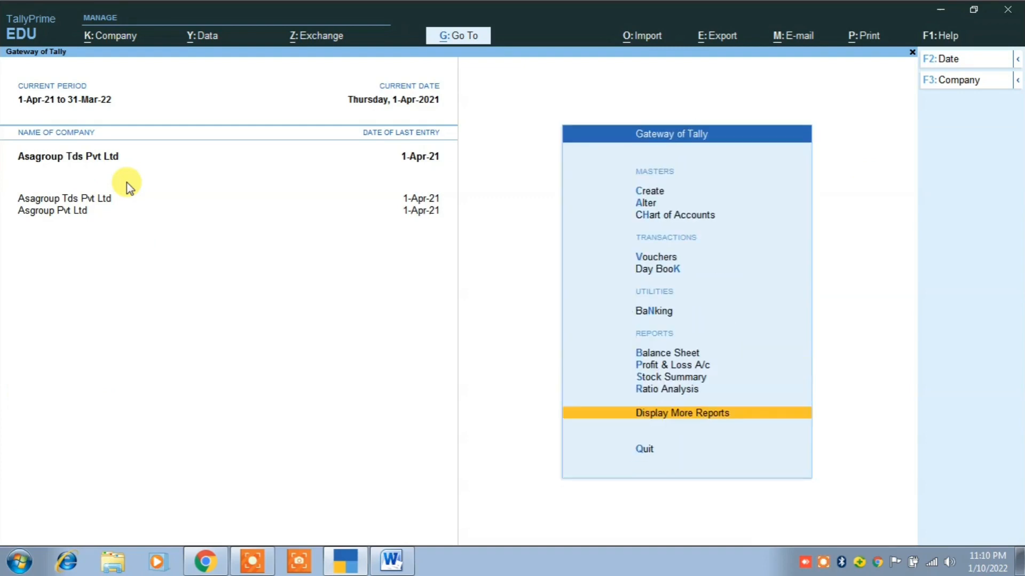
key("Up")
key("Up")
key("Up")
key("Up")
key("Up")
key("Up")
key("Up")
key("Up")
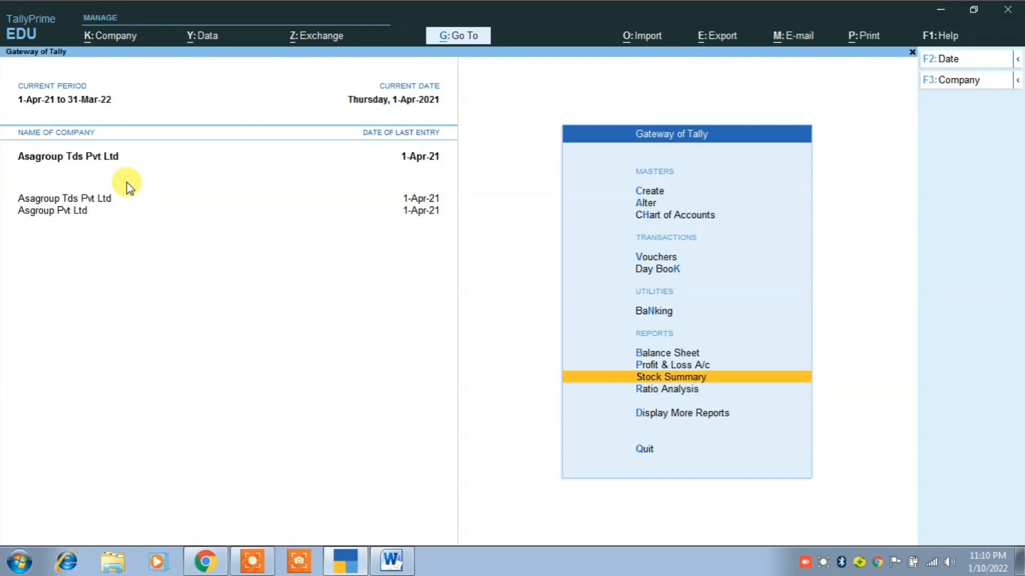
key("Down")
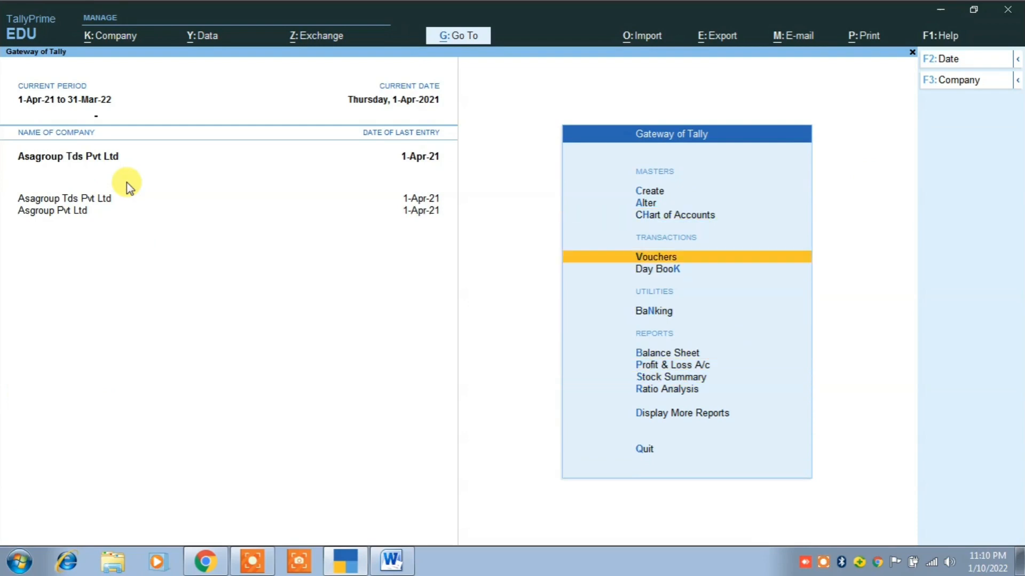
key("Return")
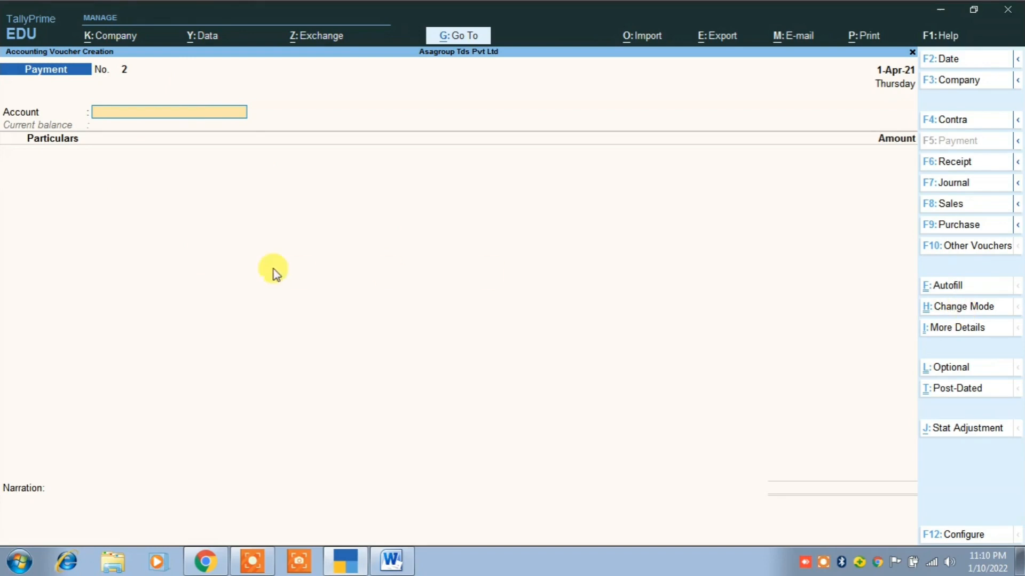
Change the new payment voucher to Double Entry mode
left_click(949, 308)
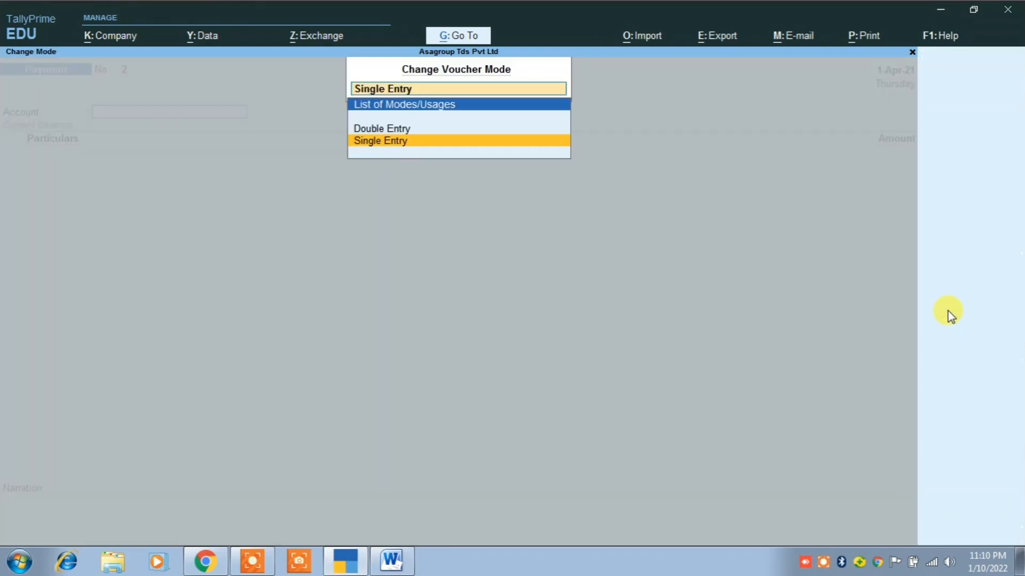
key("Up")
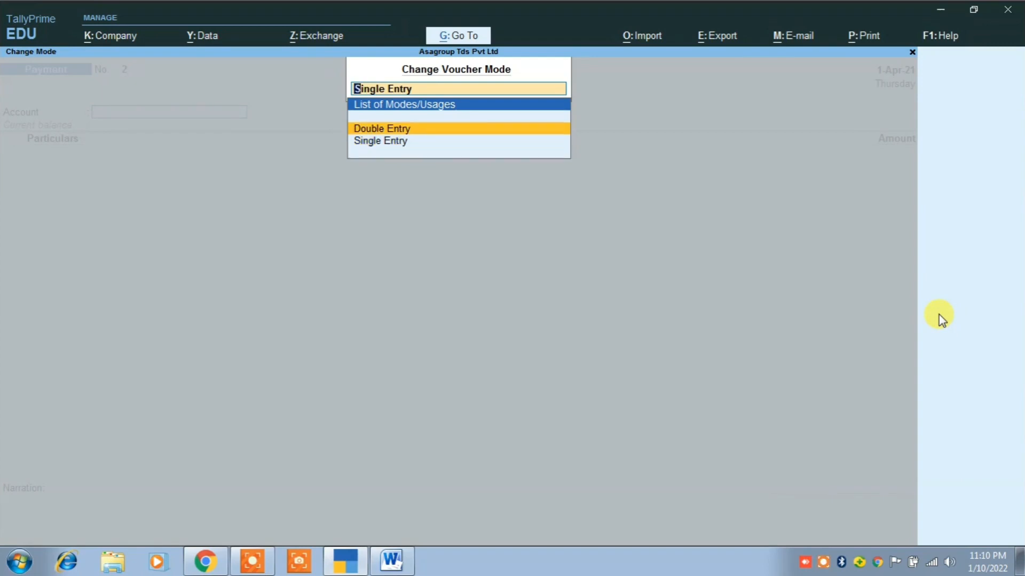
key("Return")
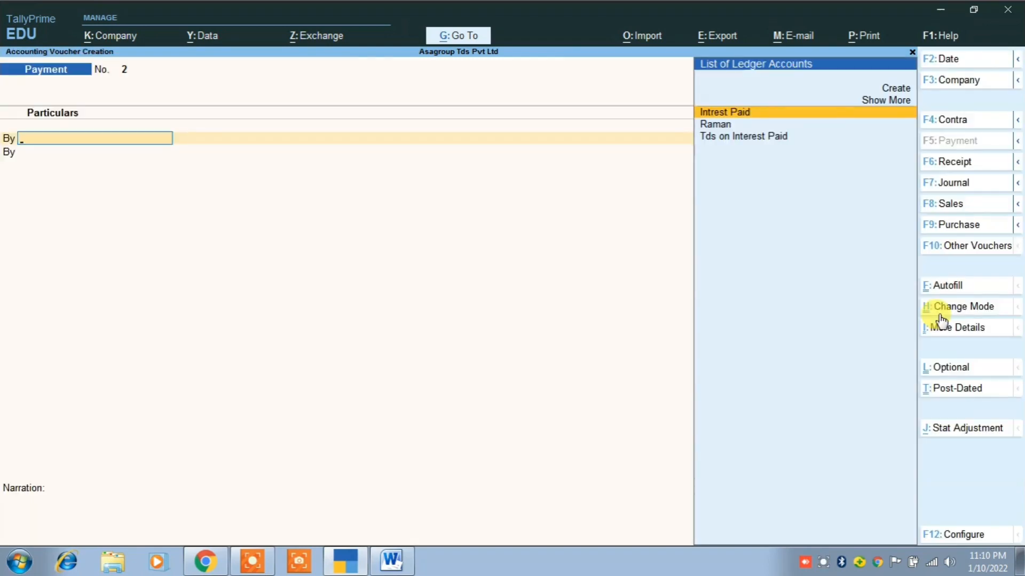
Debit the party's ledger with 48000 and allocate the full amount as Agst Ref to pending bill 1
key("Down")
key("Return")
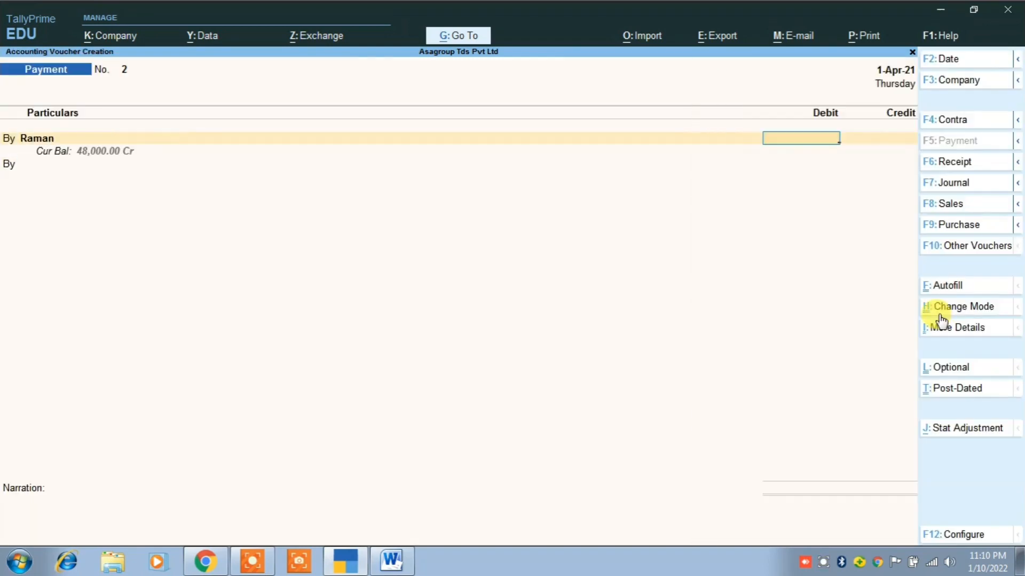
type("48000")
key("Return")
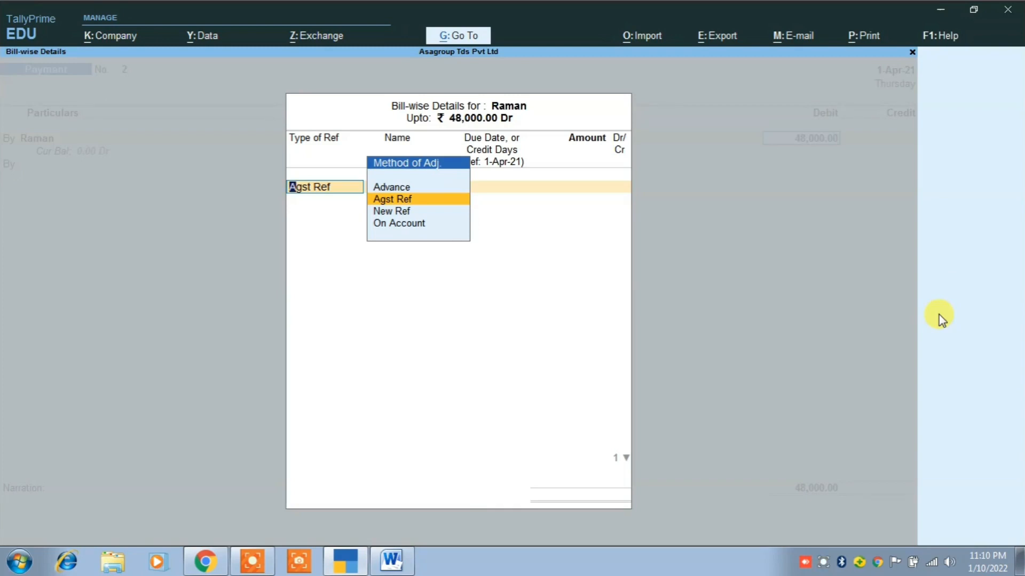
key("Return")
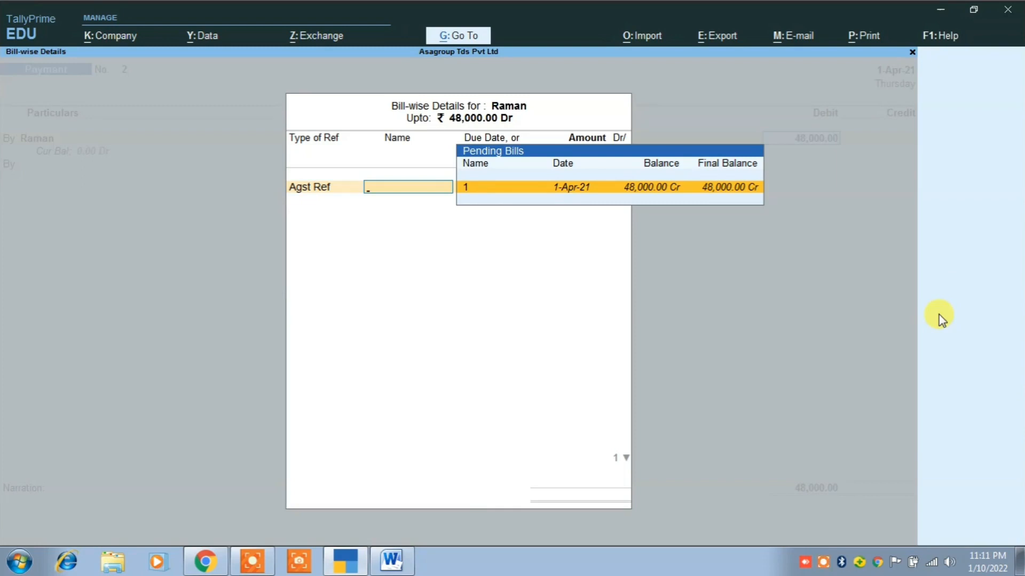
key("Return")
key("Return")
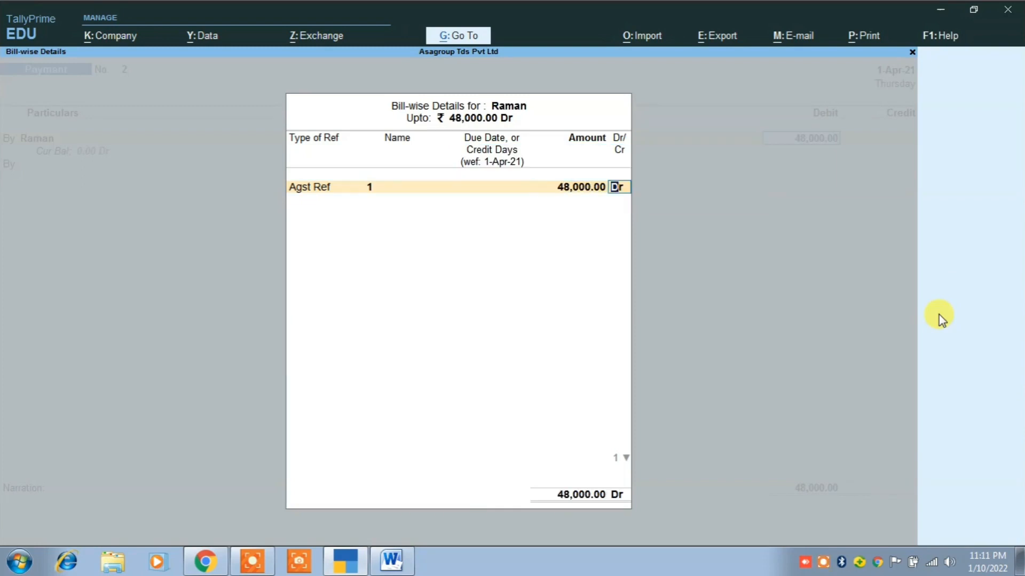
key("Return")
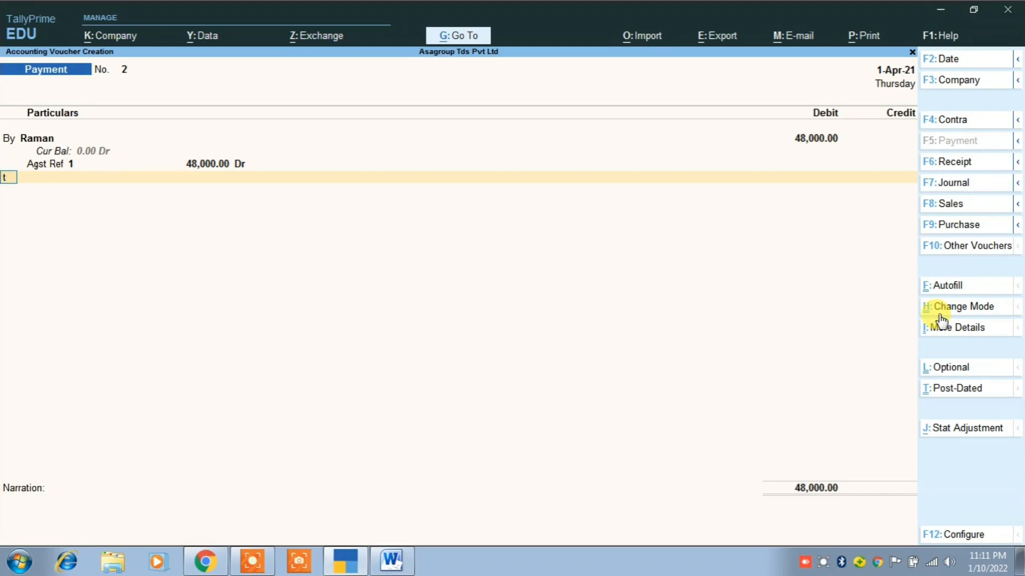
Credit Cash with 48,000, save the payment voucher without a narration and return to the Gateway of Tally
key("t")
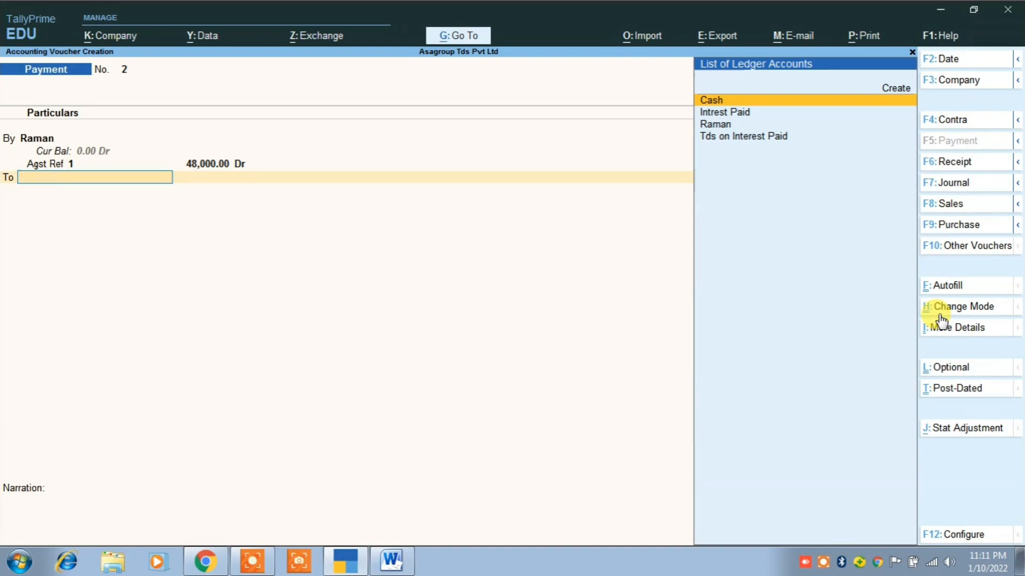
key("Return")
key("Return")
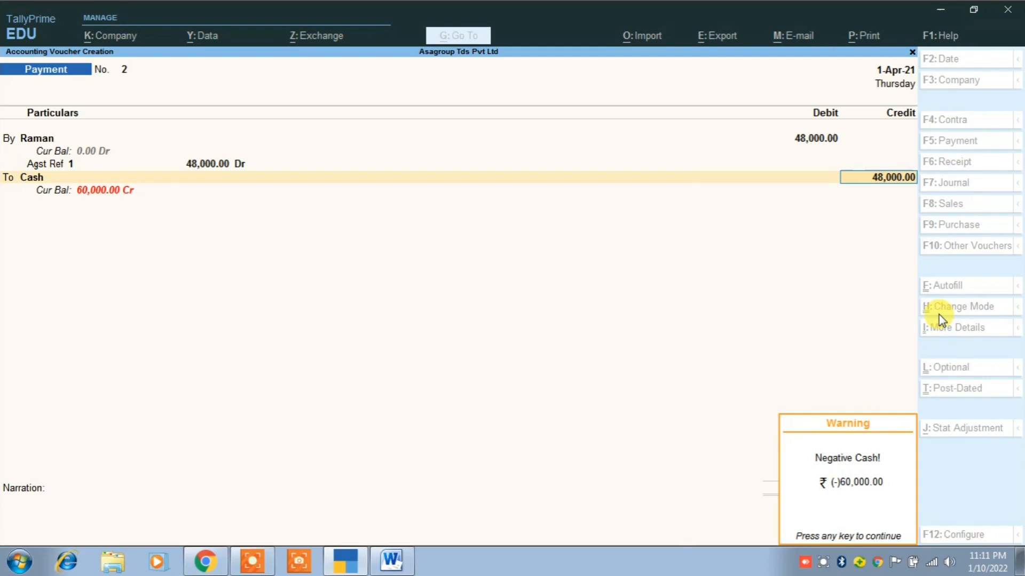
key("Return")
key("Return")
key("Return")
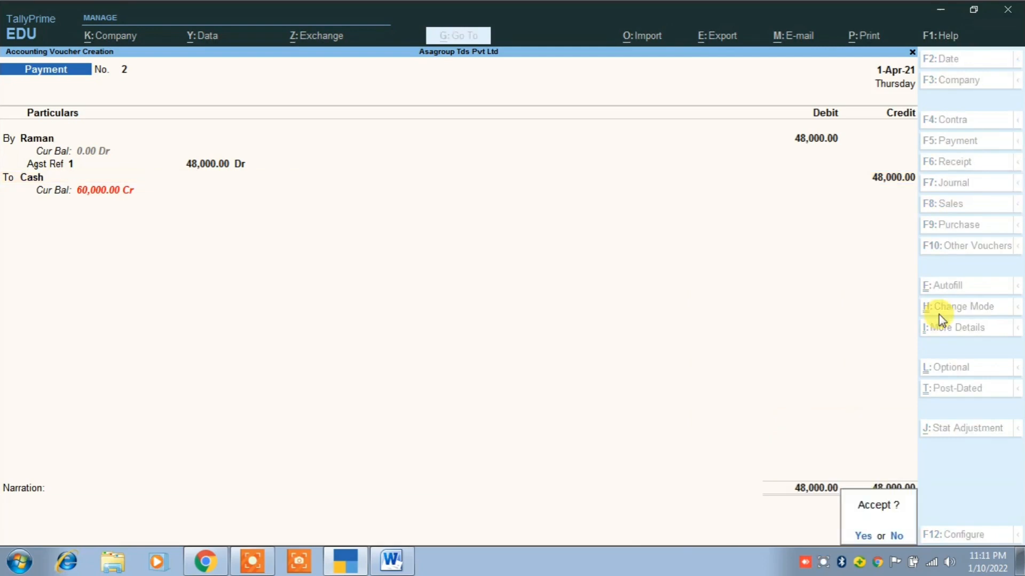
key("Return")
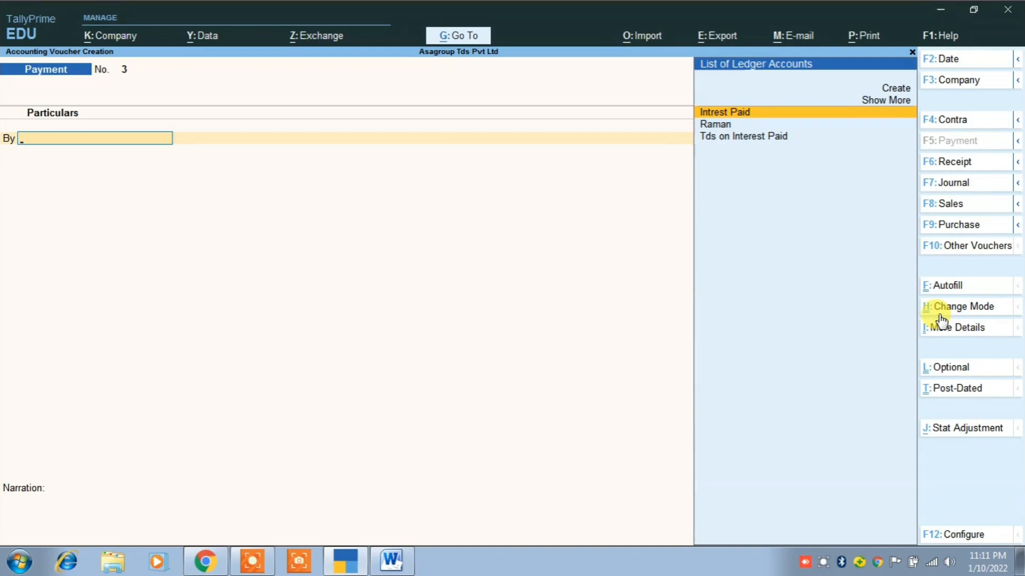
key("Escape")
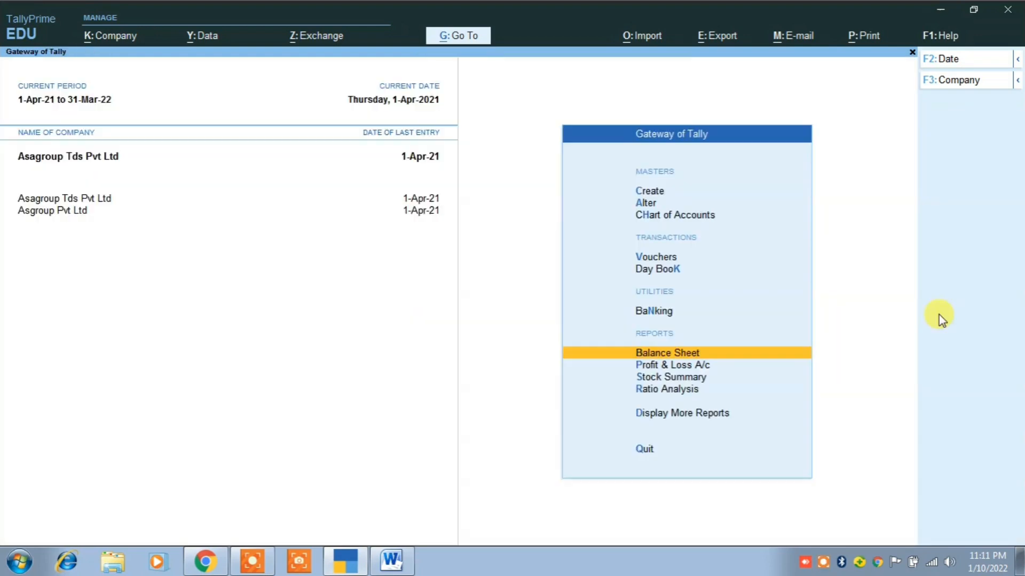